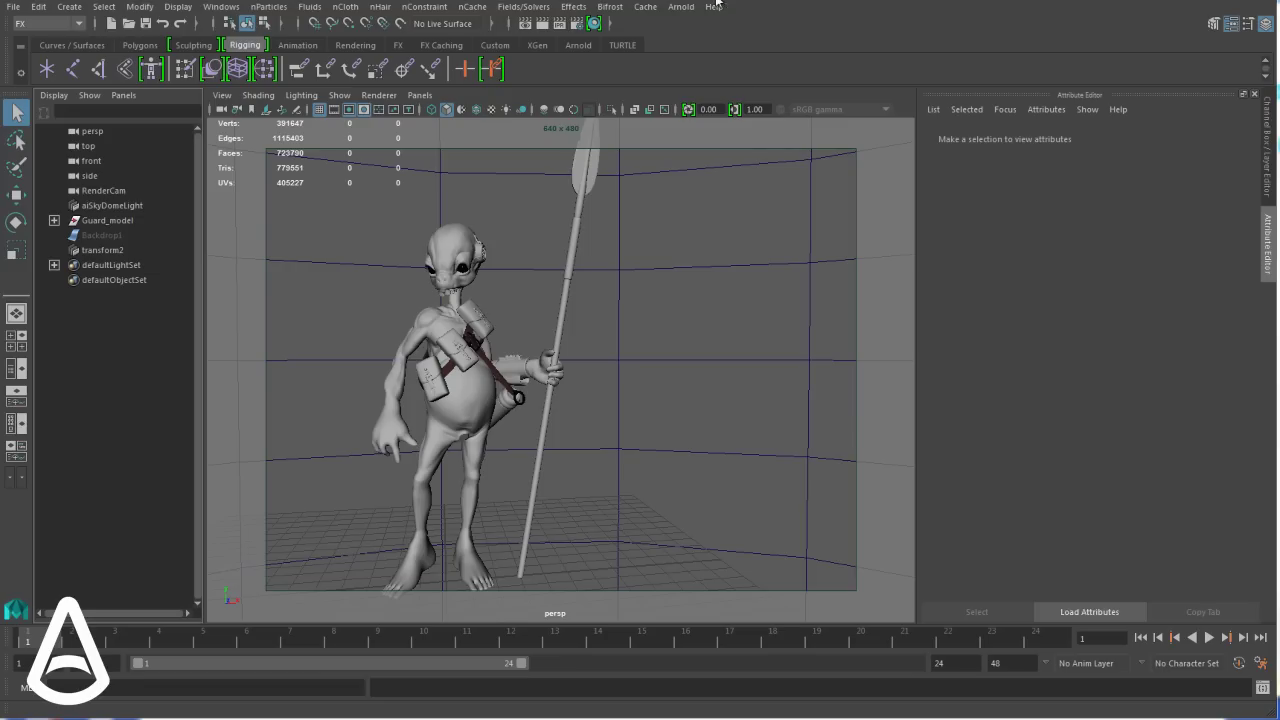
Launch the MtoA RenderView from Arnold > Experimental and move its window to the upper right
left_click(681, 6)
mouse_move(783, 127)
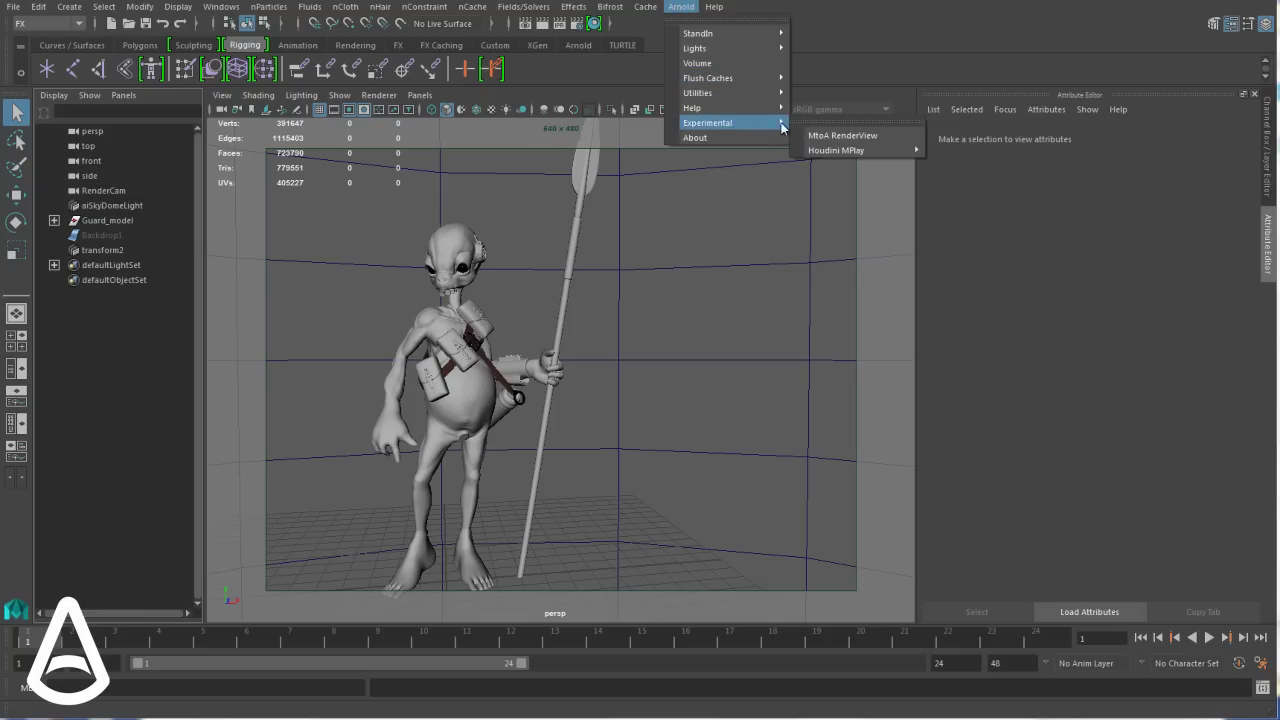
left_click(883, 139)
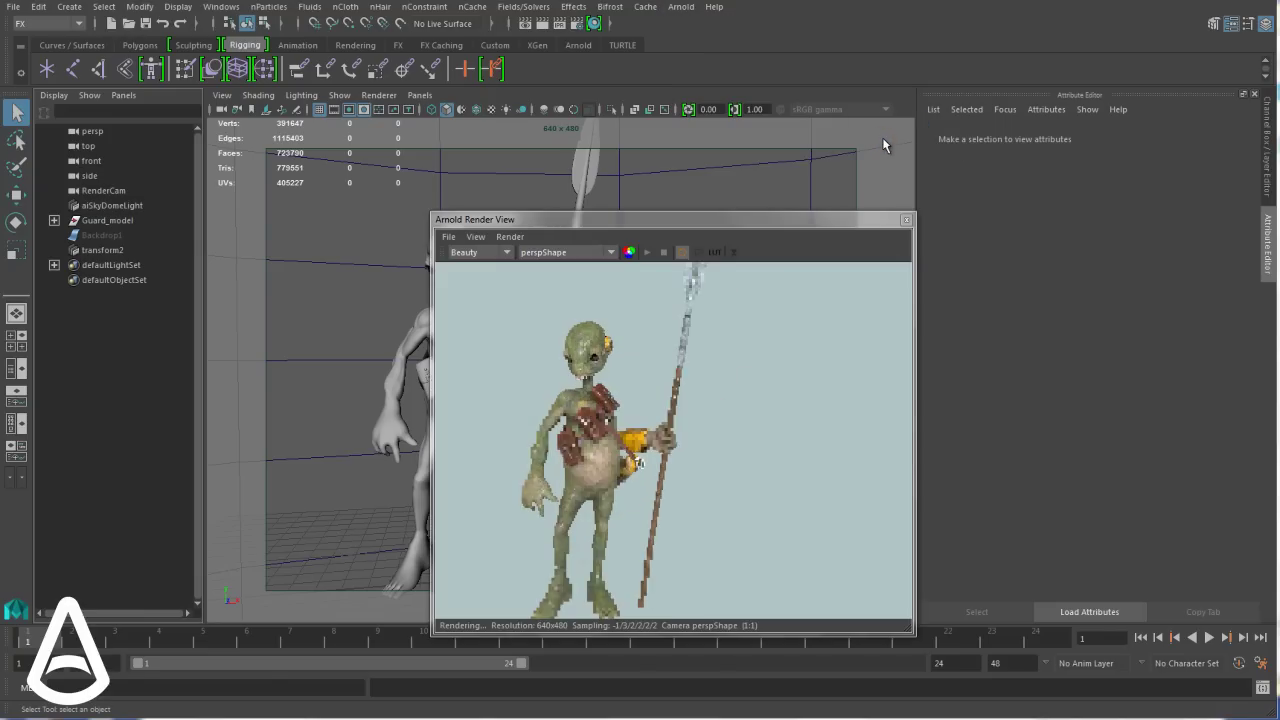
left_click_drag(710, 222, 1056, 82)
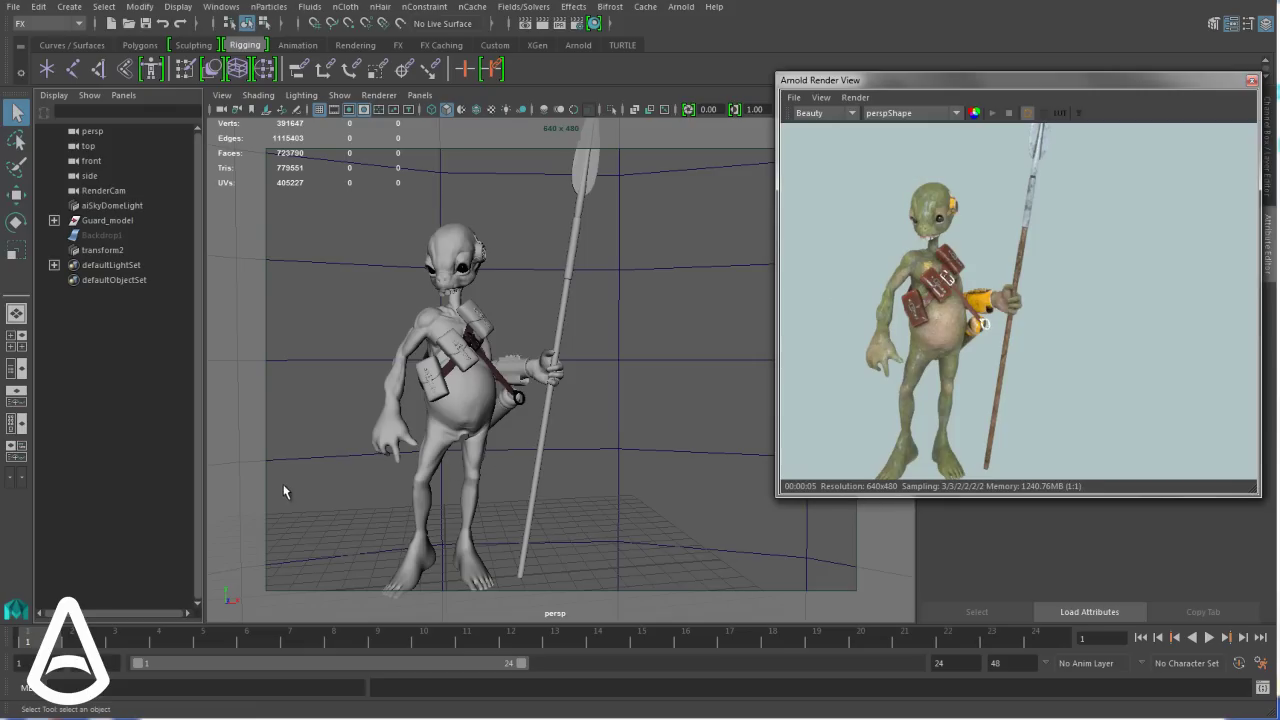
Orbit and dolly the persp camera in on the guard's upper body as the render updates live
left_click_drag(427, 455, 463, 453, "alt")
right_click_drag(463, 453, 415, 452, "alt")
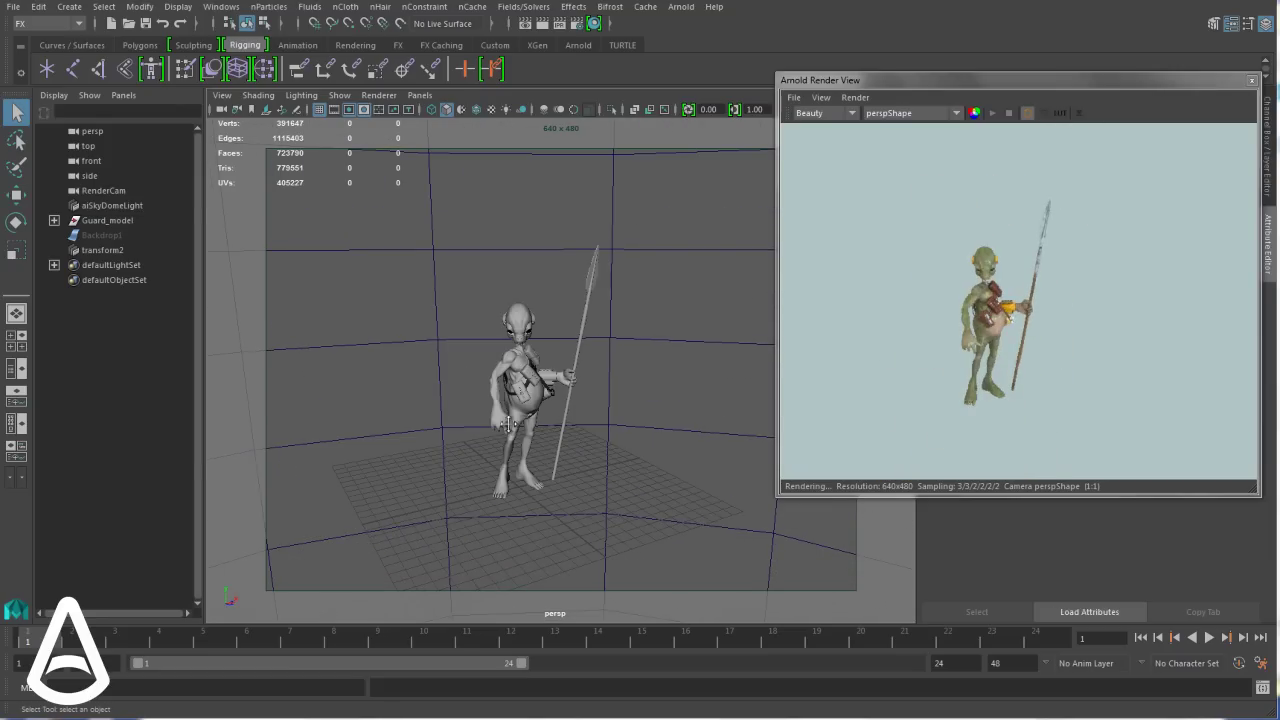
middle_click_drag(530, 420, 545, 398, "alt")
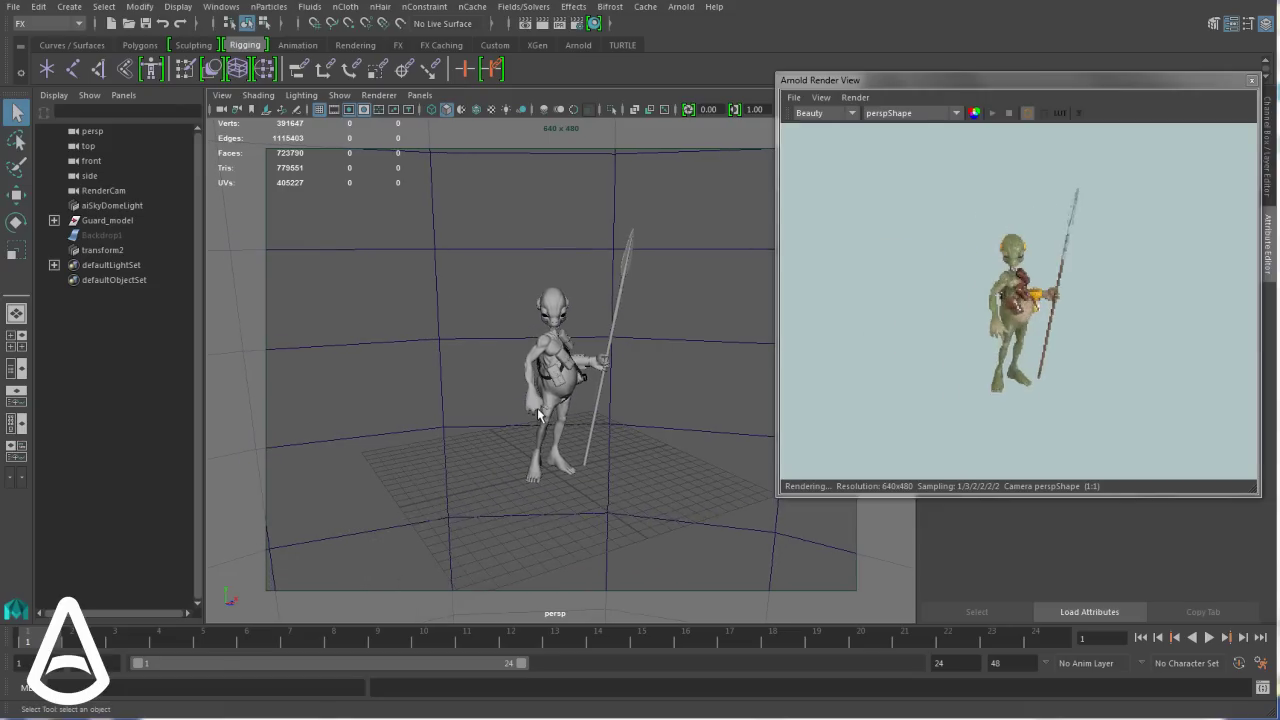
scroll(545, 398, "up", 5)
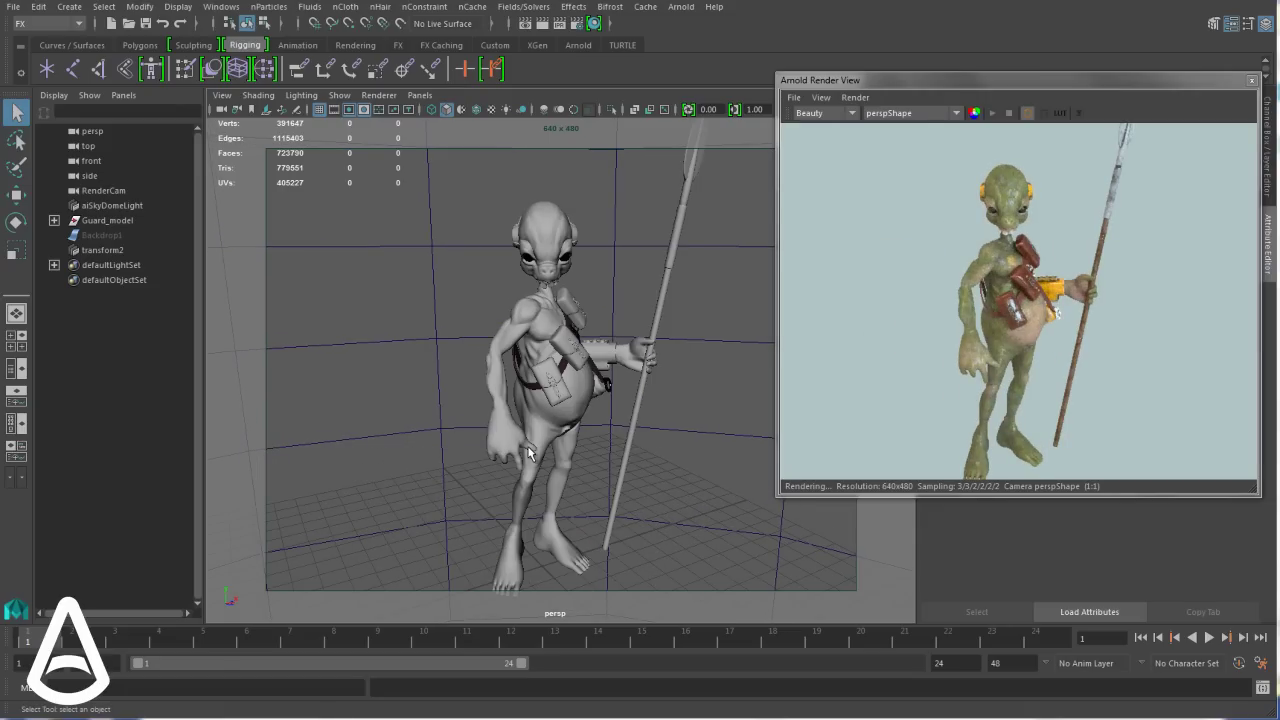
left_click_drag(530, 455, 508, 425, "alt")
scroll(498, 442, "down", 3)
scroll(508, 425, "up", 5)
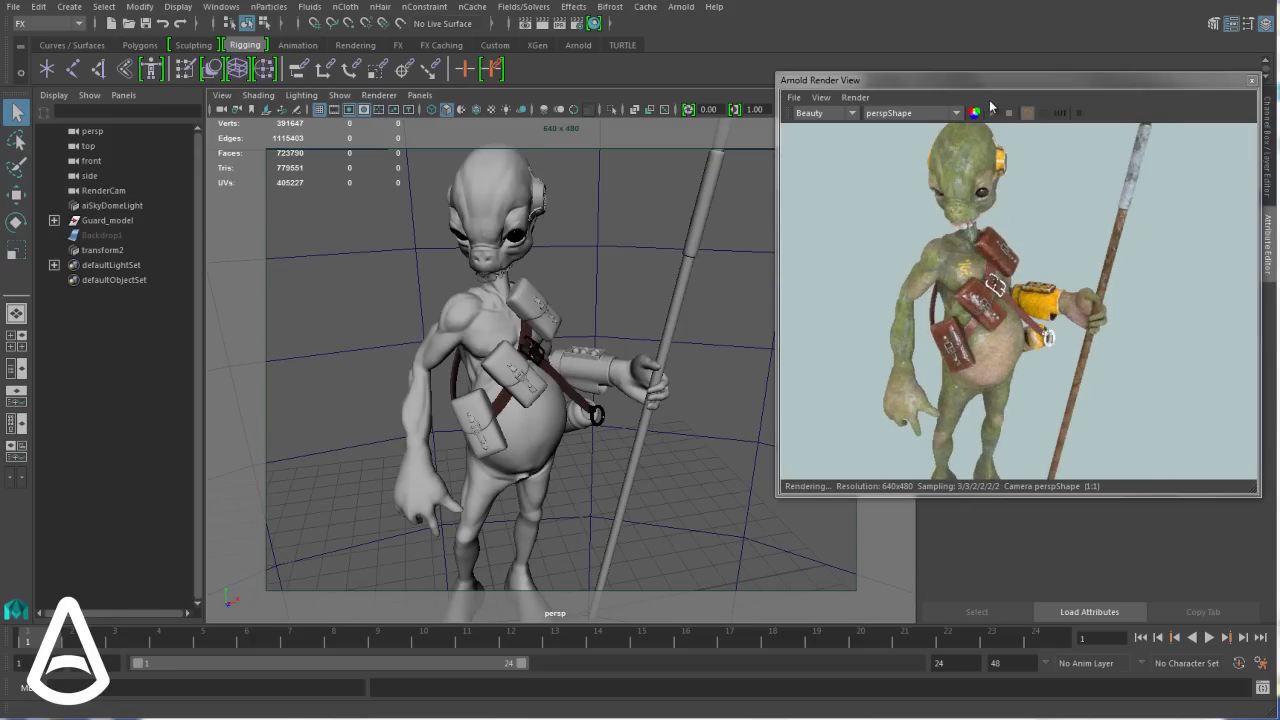
Turn off Continuous Updates in the Render View, then reposition the camera on the guard
left_click(856, 99)
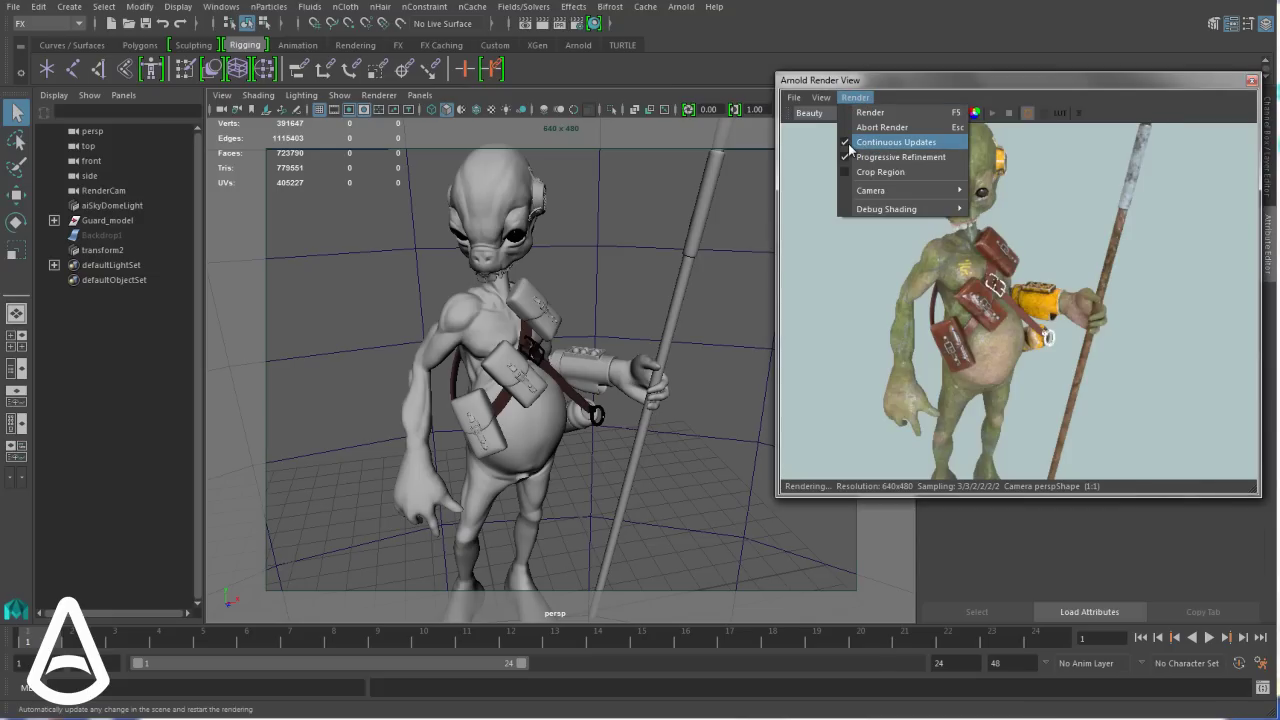
left_click(879, 143)
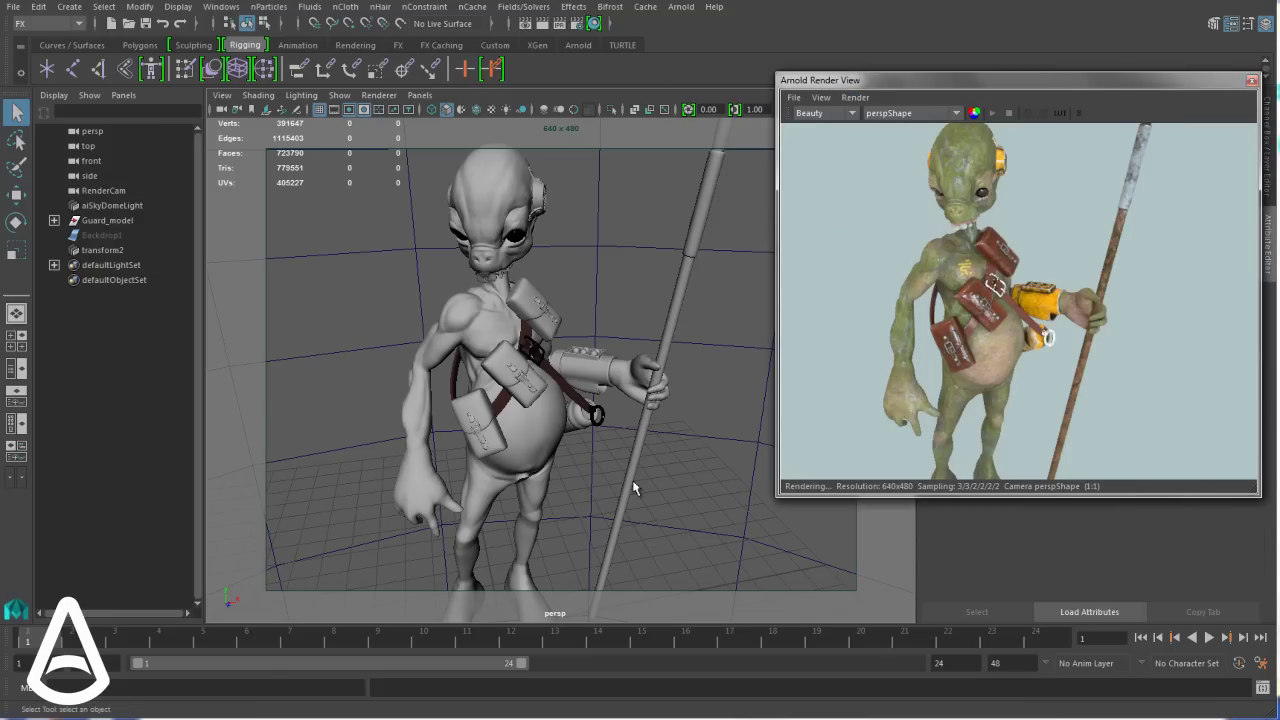
right_click_drag(629, 486, 603, 399, "alt")
middle_click_drag(603, 399, 489, 409, "alt")
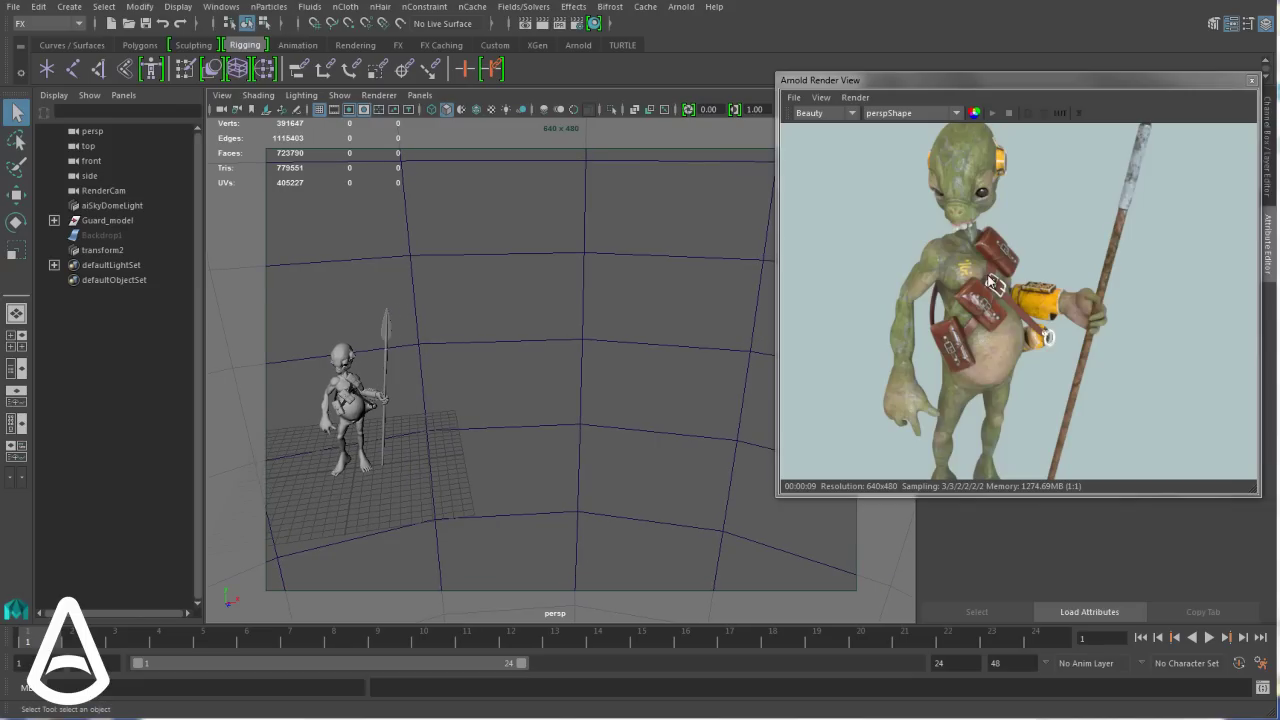
Re-render on demand after each camera move, ending on a close-up of the guard's chest
left_click(856, 98)
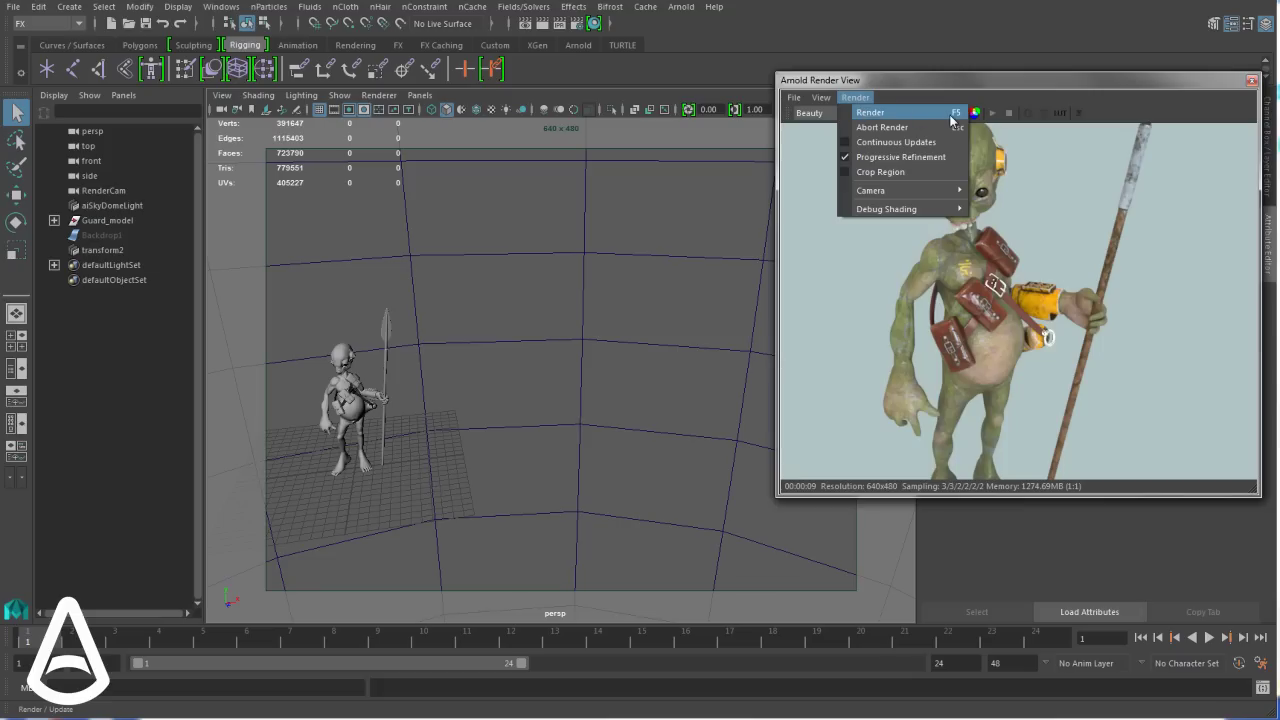
left_click(993, 113)
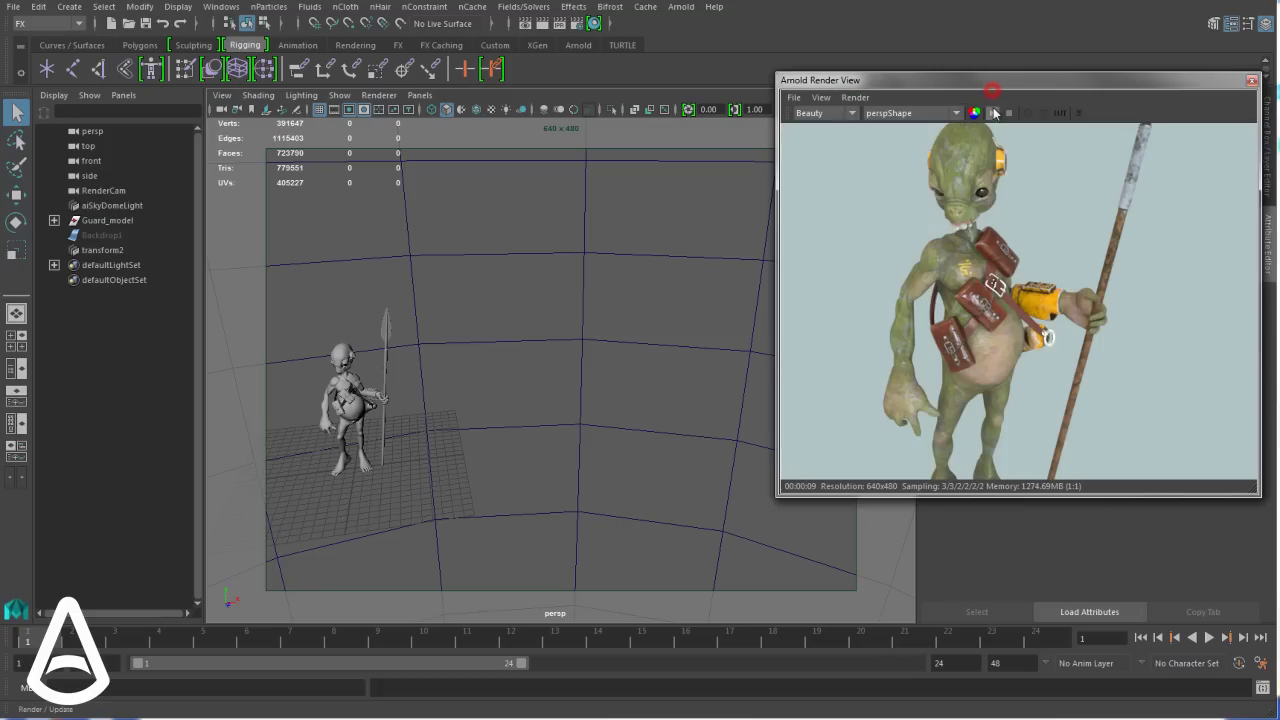
left_click(994, 114)
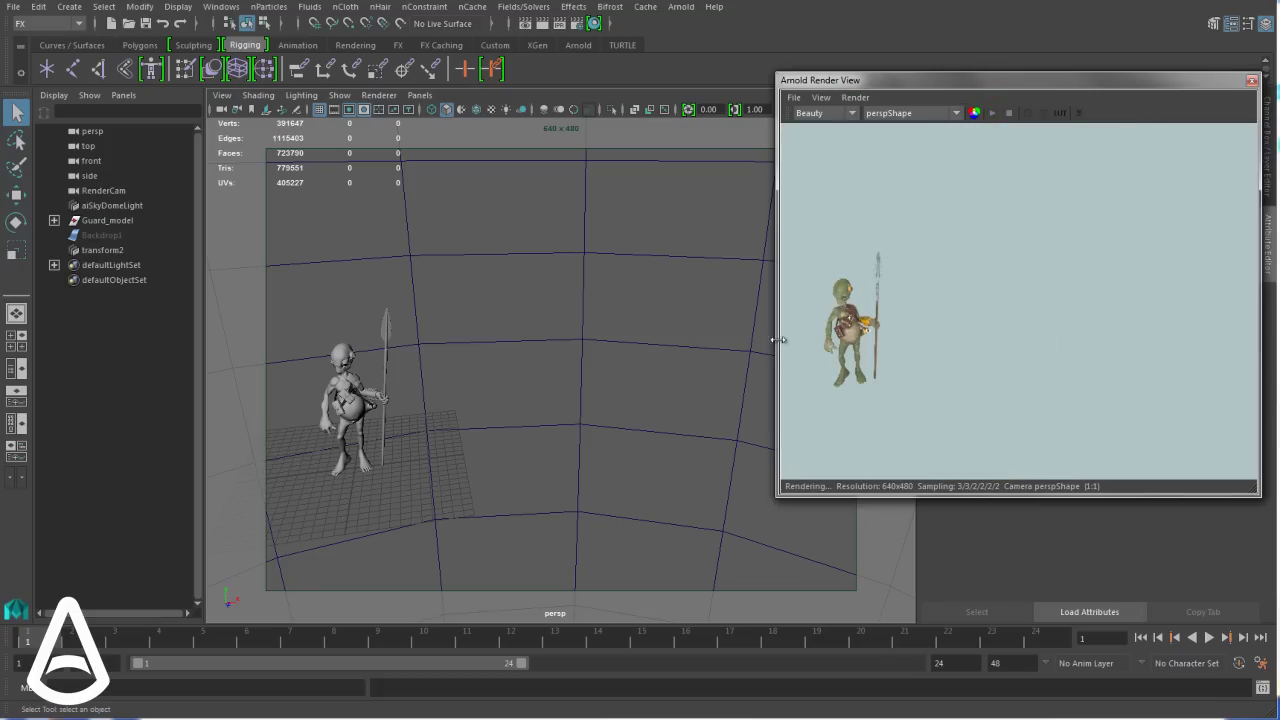
middle_click_drag(384, 438, 957, 465, "alt")
left_click_drag(809, 530, 770, 507, "alt")
left_click(991, 113)
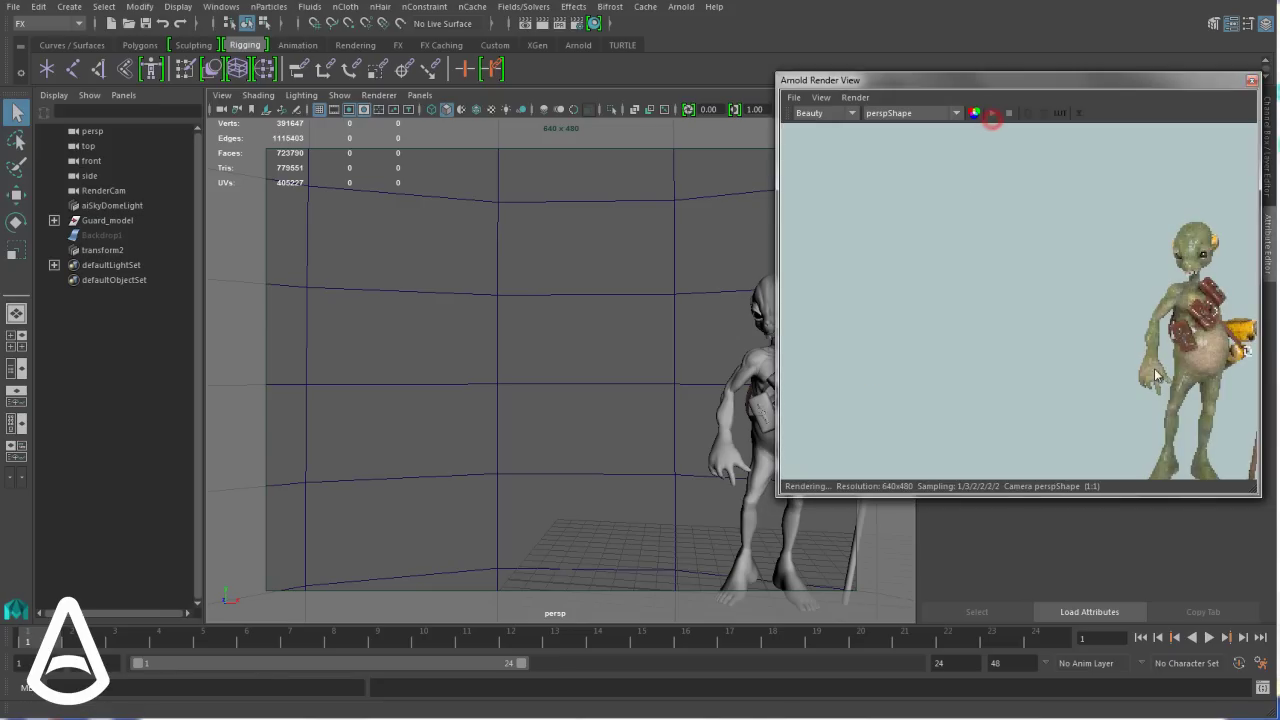
mouse_move(744, 481)
left_mouse_down("alt")
mouse_move(740, 469)
mouse_move(506, 437)
mouse_move(740, 300)
left_mouse_up("alt")
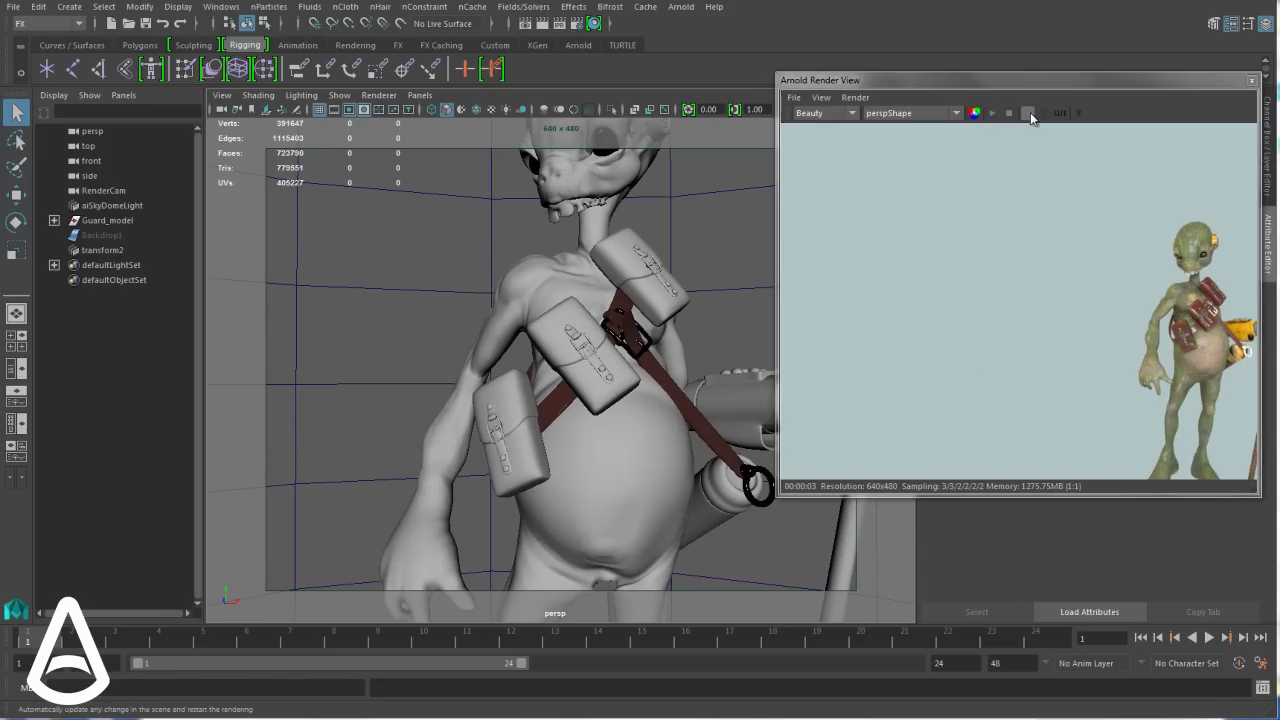
left_click(992, 113)
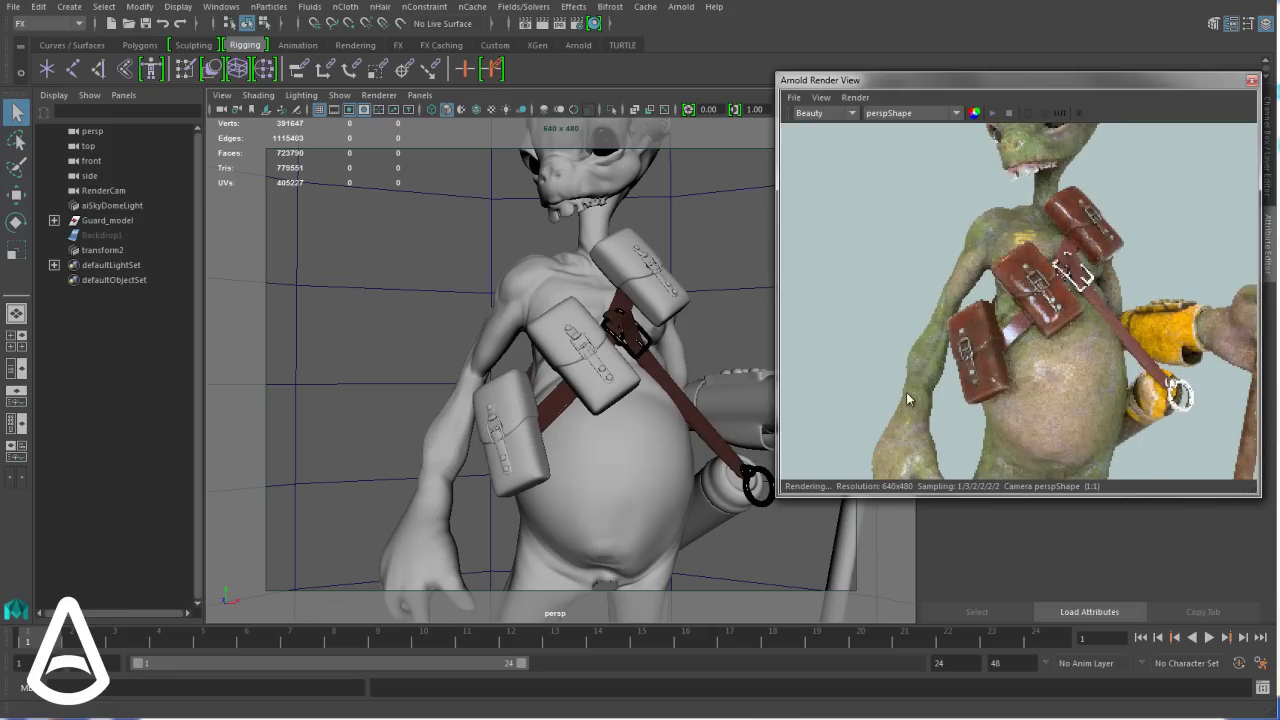
left_click(855, 97)
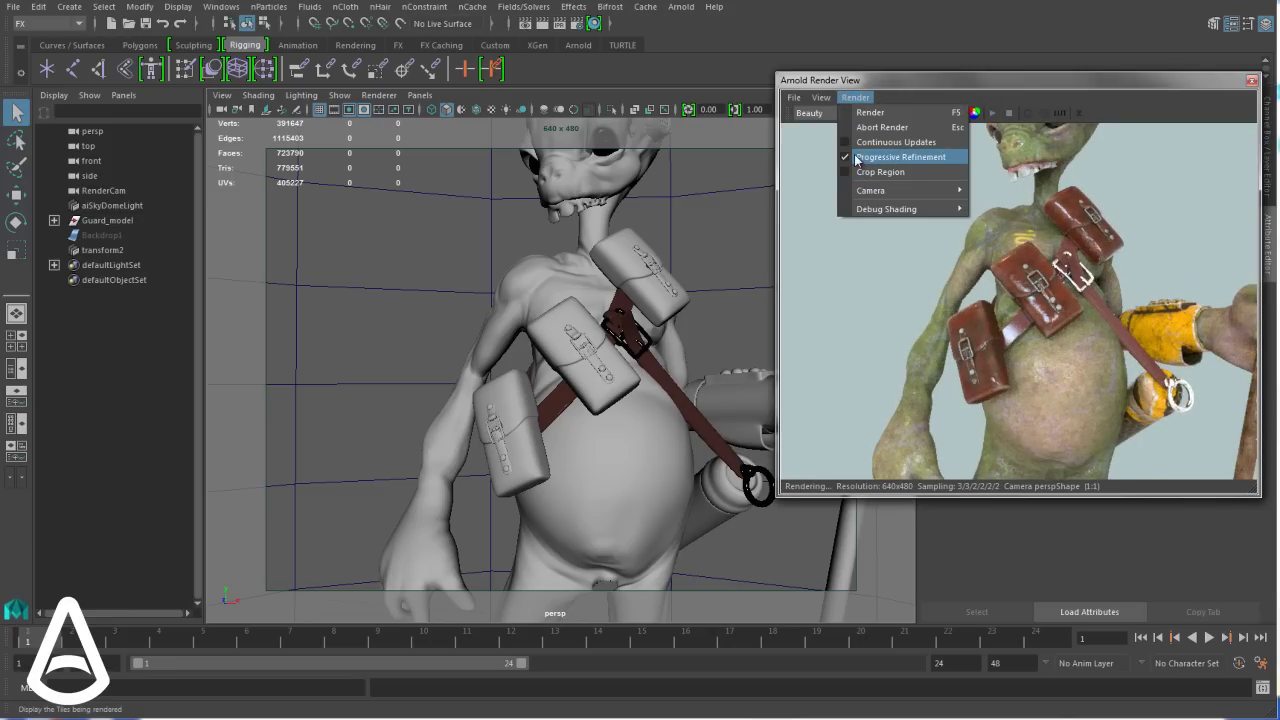
Turn off Progressive Refinement, frame the whole guard, and render it in buckets
left_click(895, 160)
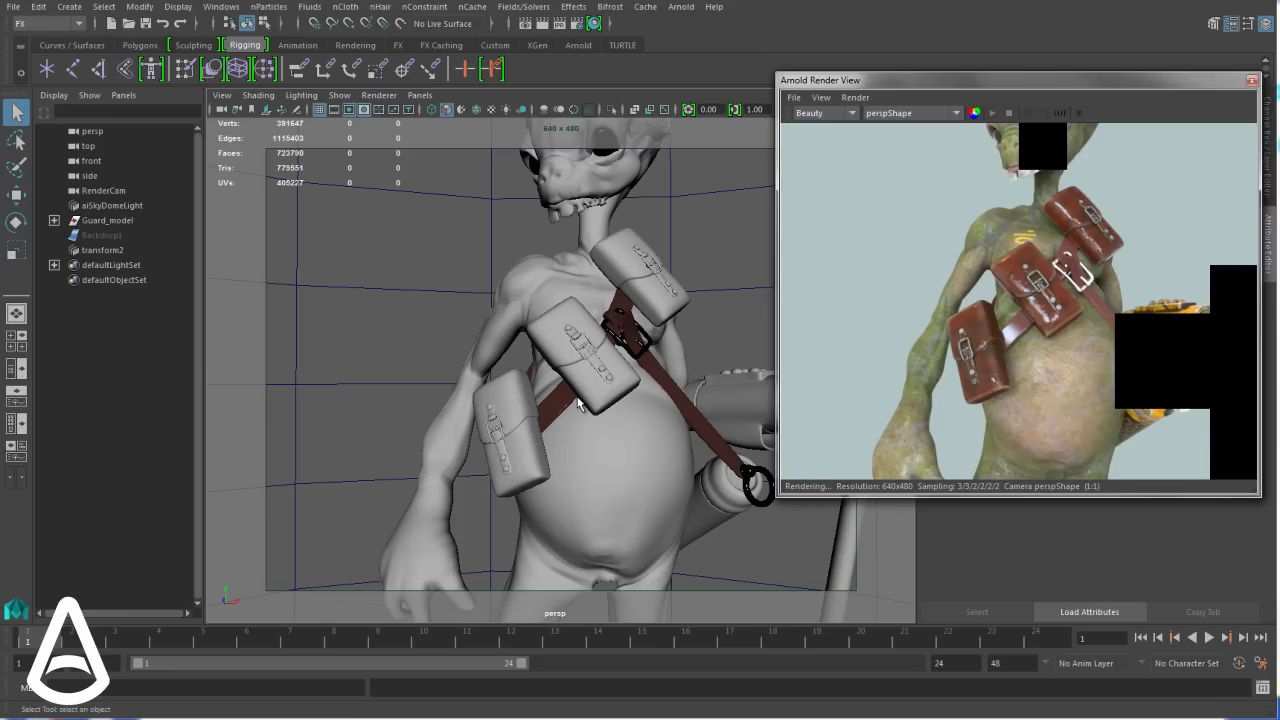
key("f")
left_click(992, 112)
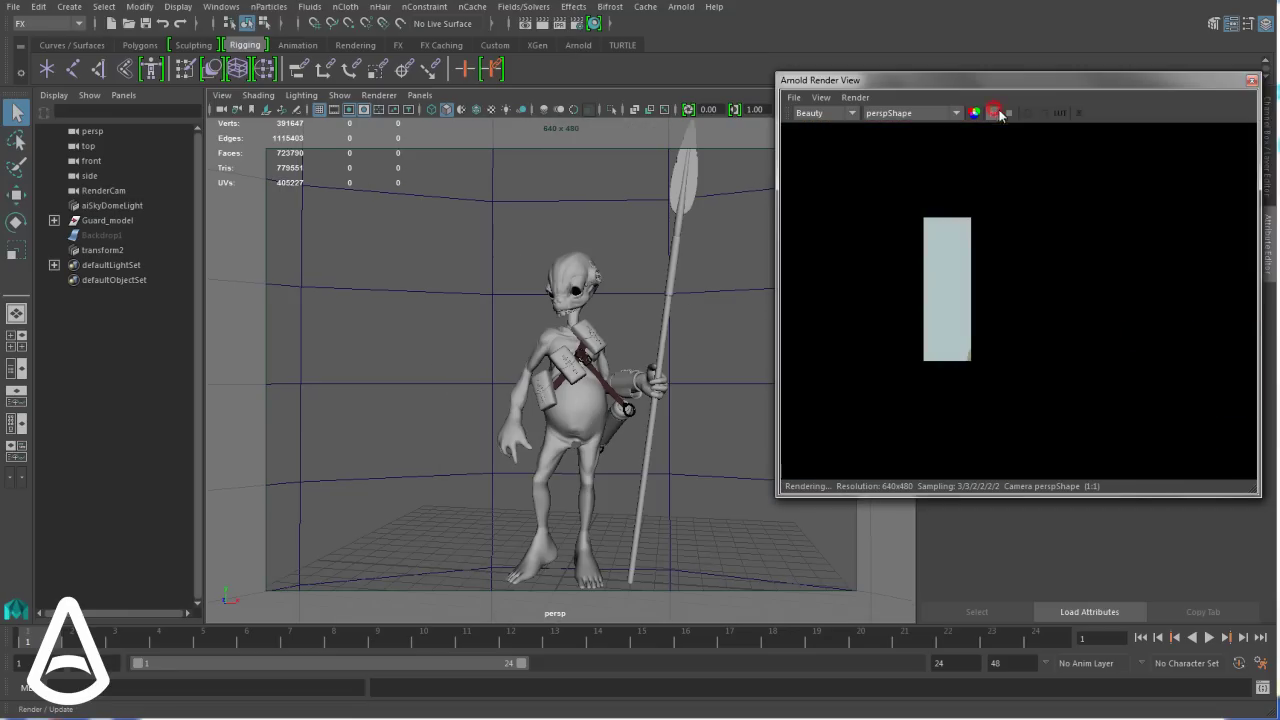
Start a new render, abort it, and turn Progressive Refinement back on
left_click(851, 96)
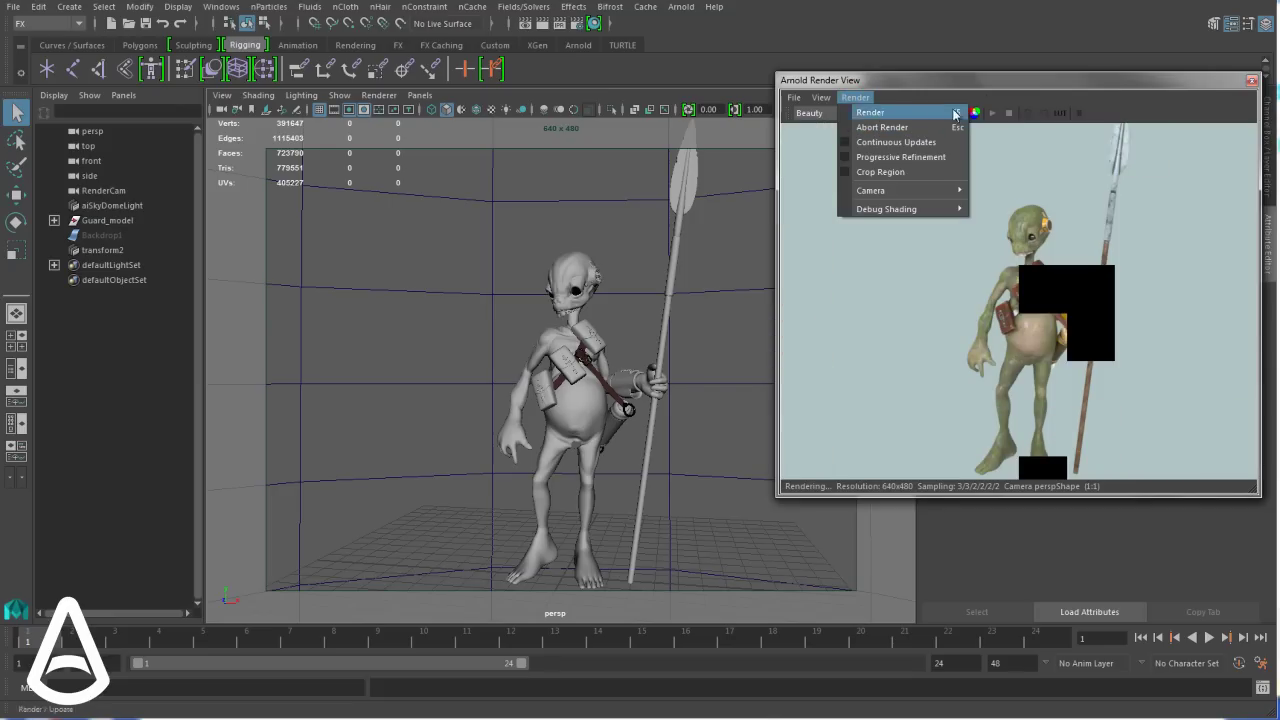
left_click(993, 113)
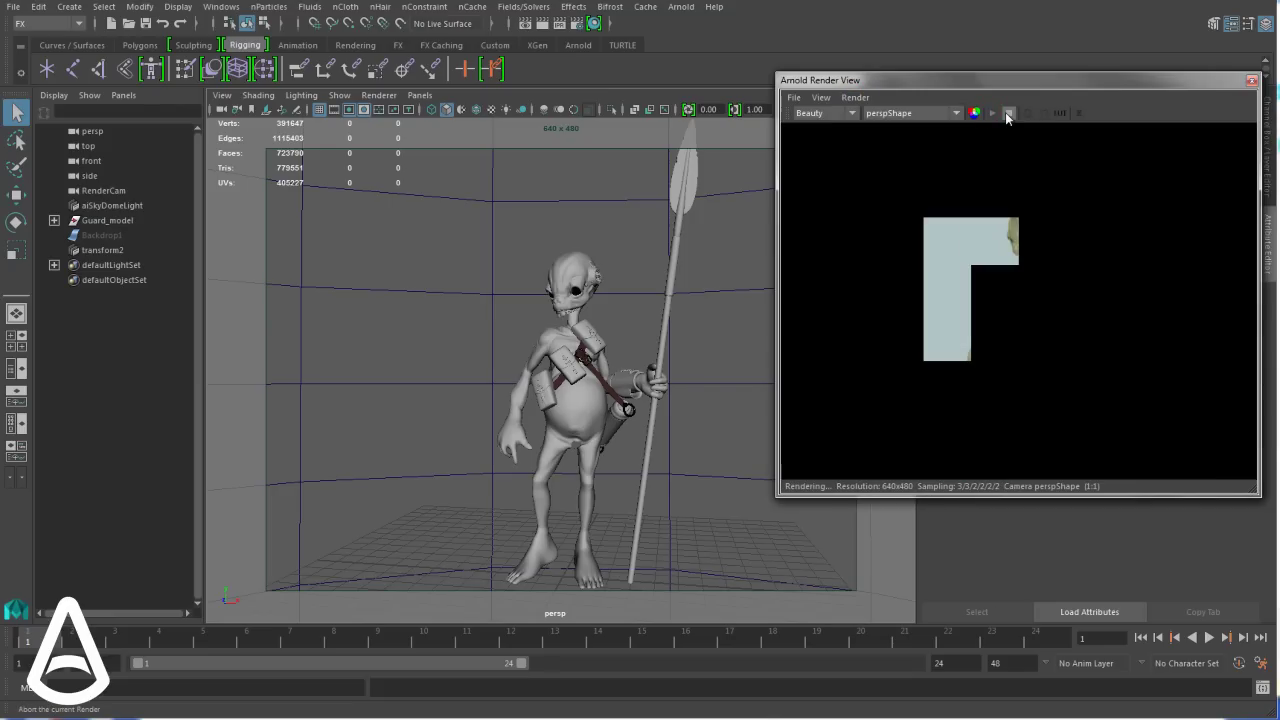
left_click(1008, 112)
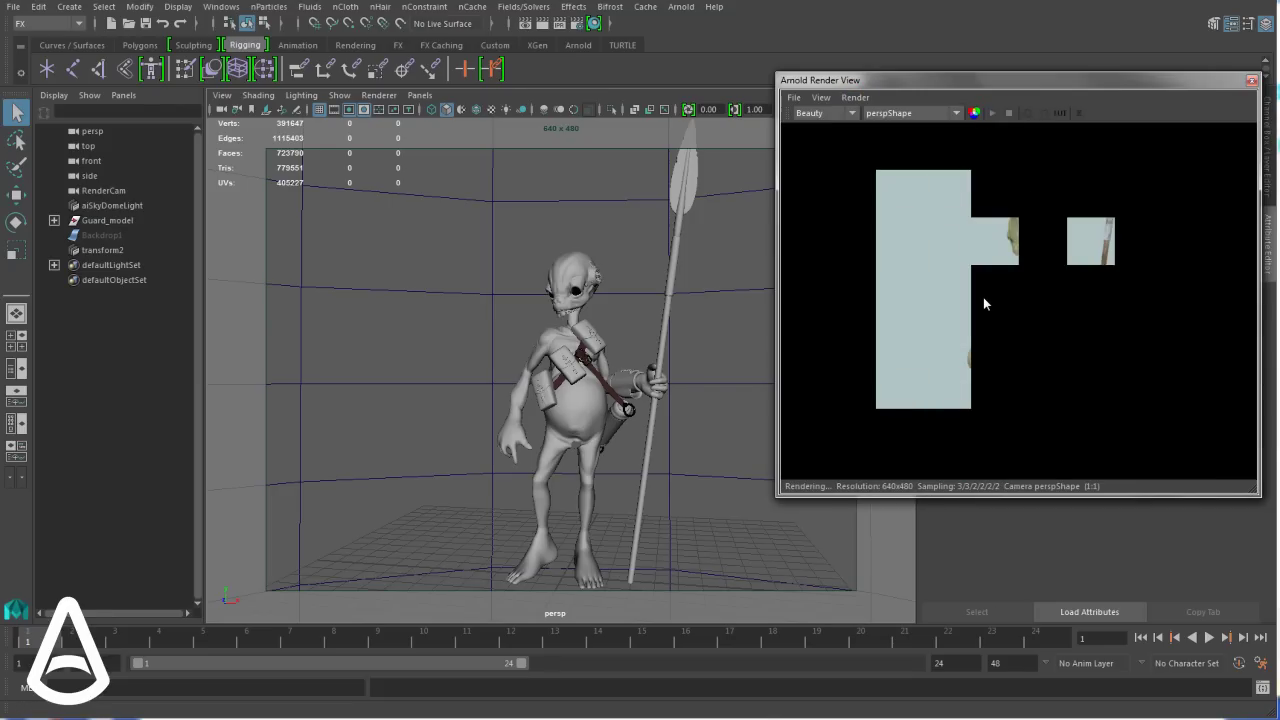
left_click(855, 97)
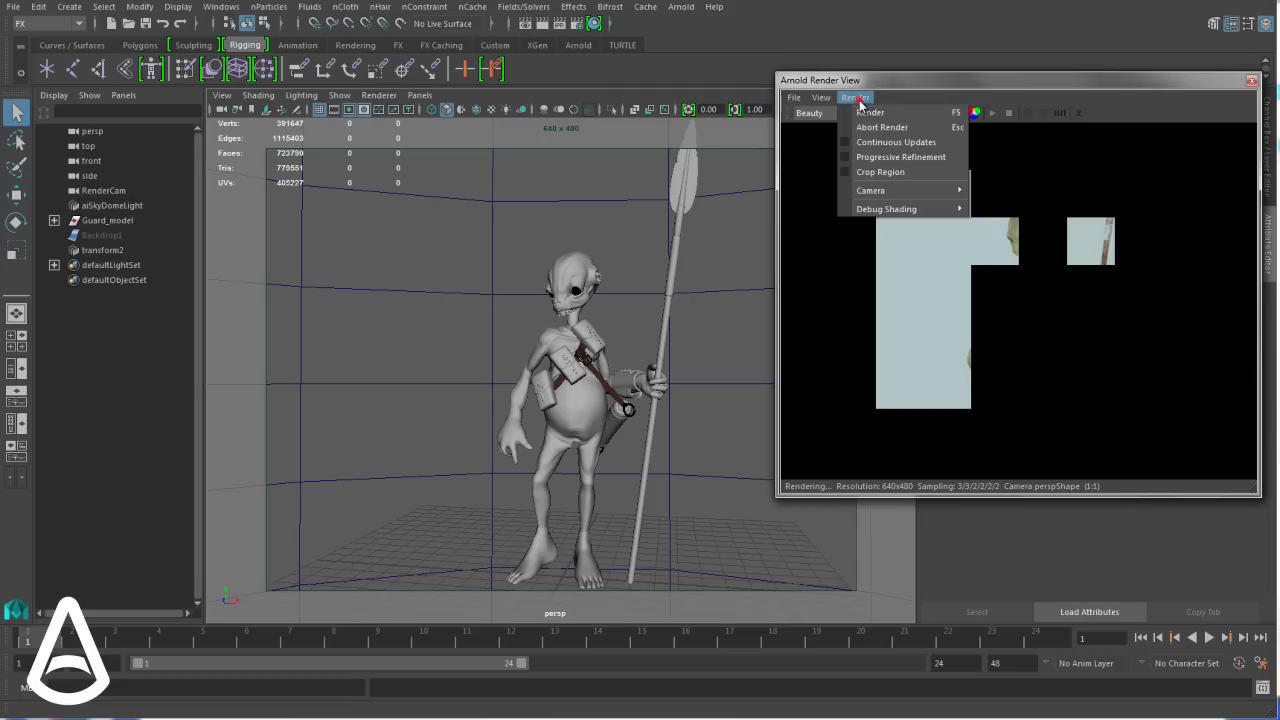
left_click(861, 157)
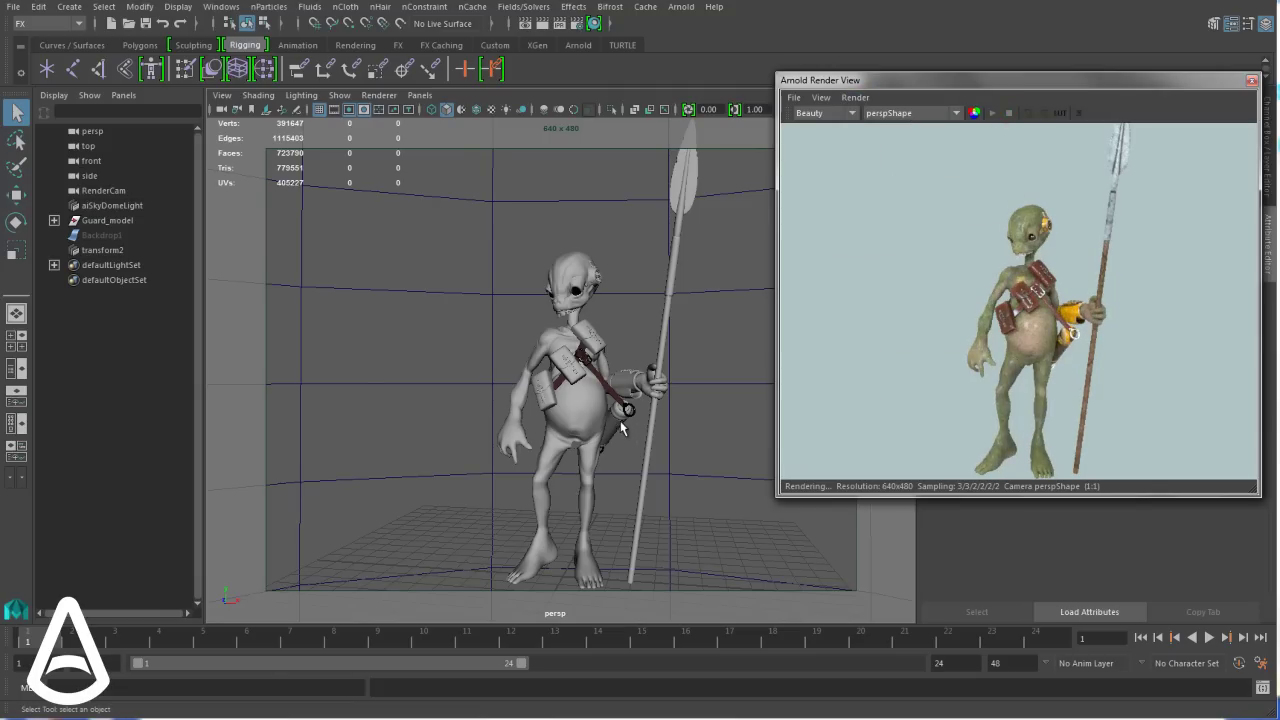
Pan and dolly toward the guard's hand on the spear and re-render that framing
scroll(627, 410, "down", 4)
middle_click_drag(640, 410, 449, 437, "alt")
scroll(474, 443, "up", 4)
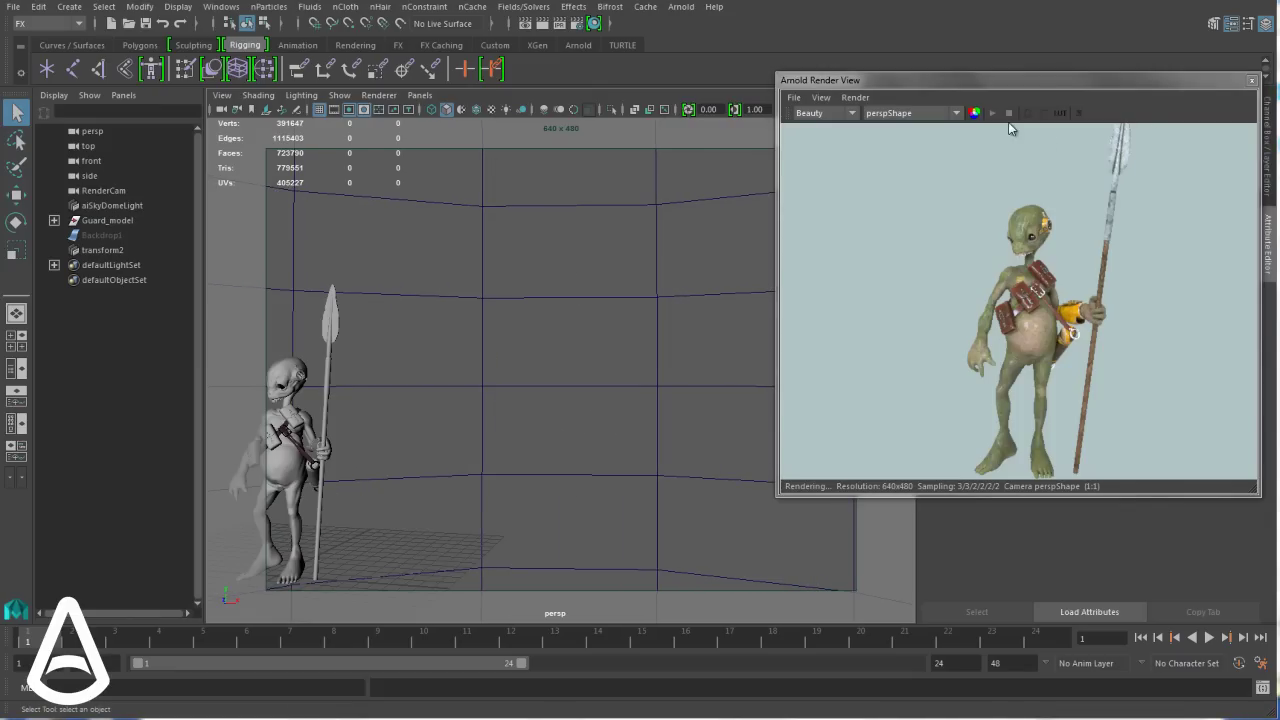
left_click(988, 113)
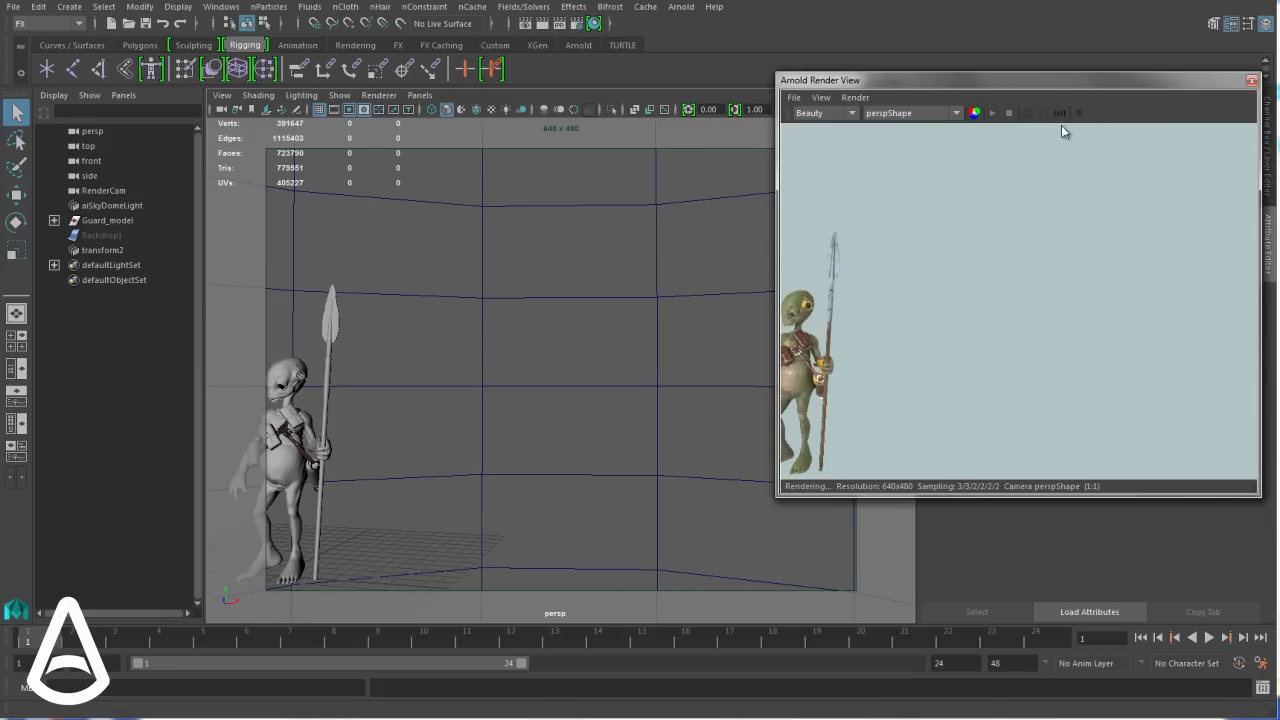
Orbit to a more frontal view of the hand, re-render it, and select Guard_model
left_click_drag(431, 443, 548, 430, "alt")
scroll(548, 430, "up", 5)
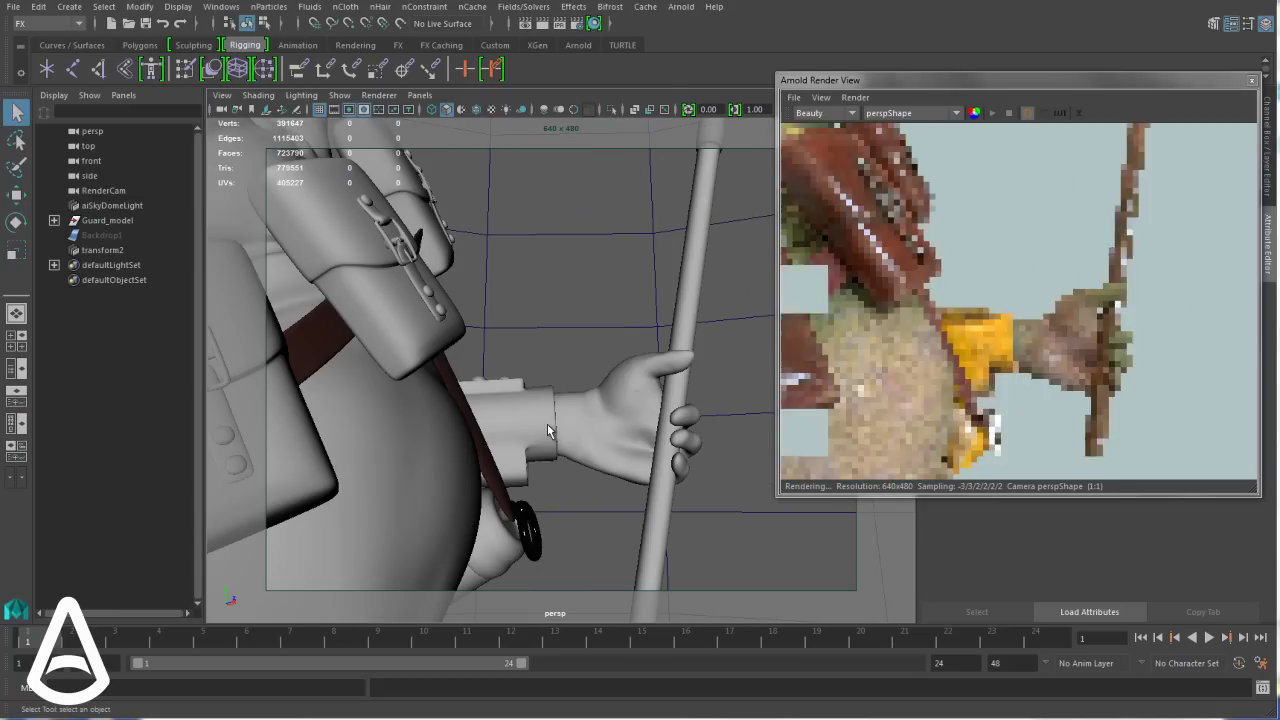
left_click(1009, 112)
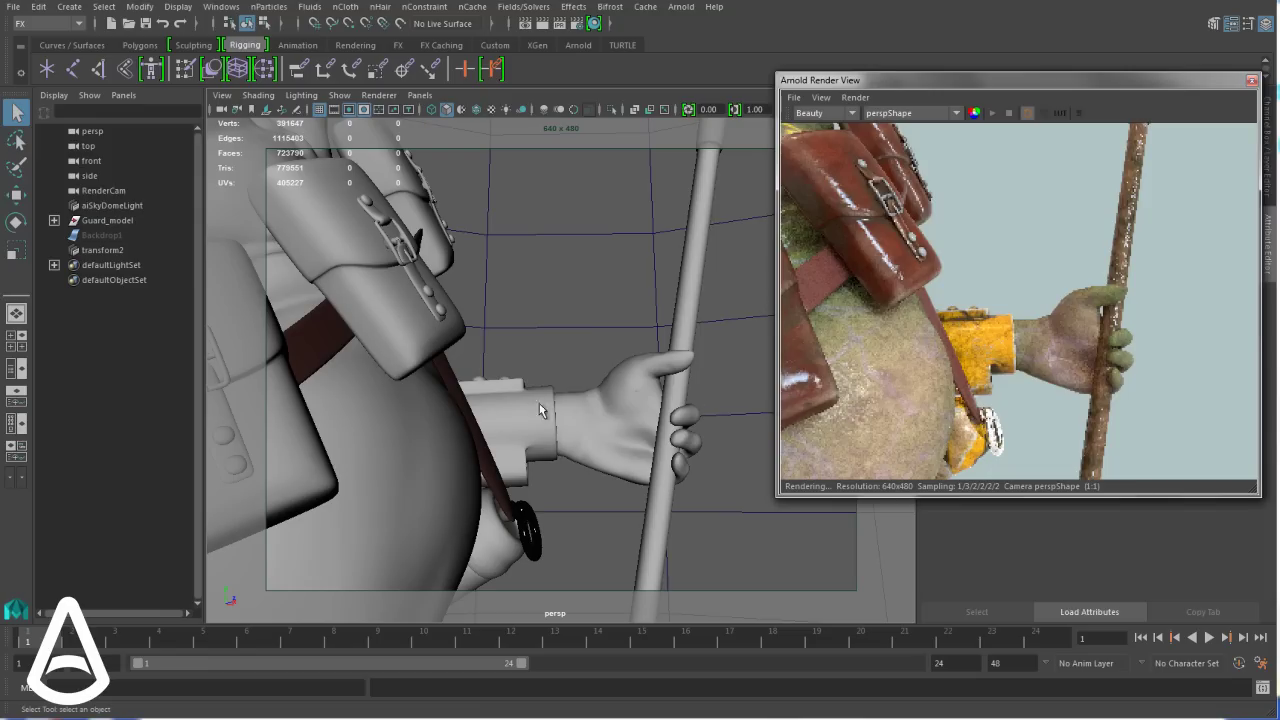
left_click(438, 427)
Frame the selected guard and orbit the camera around the figure
key("f")
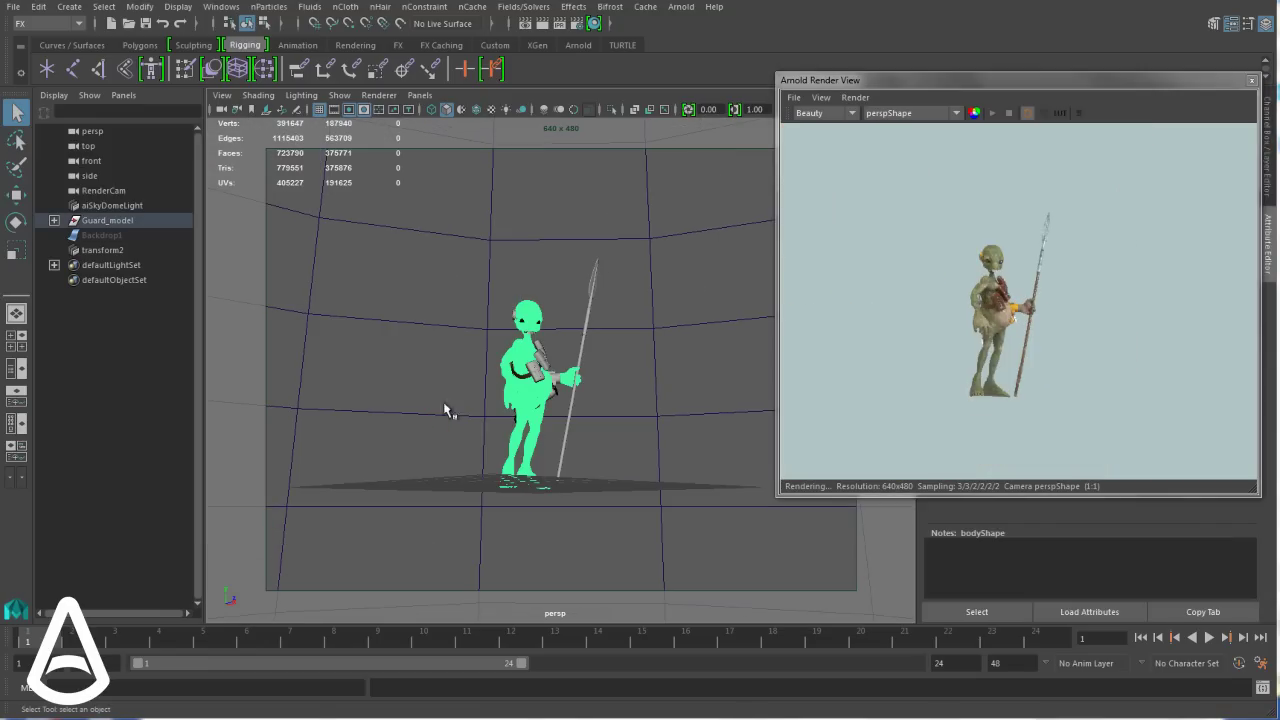
scroll(480, 395, "up", 5)
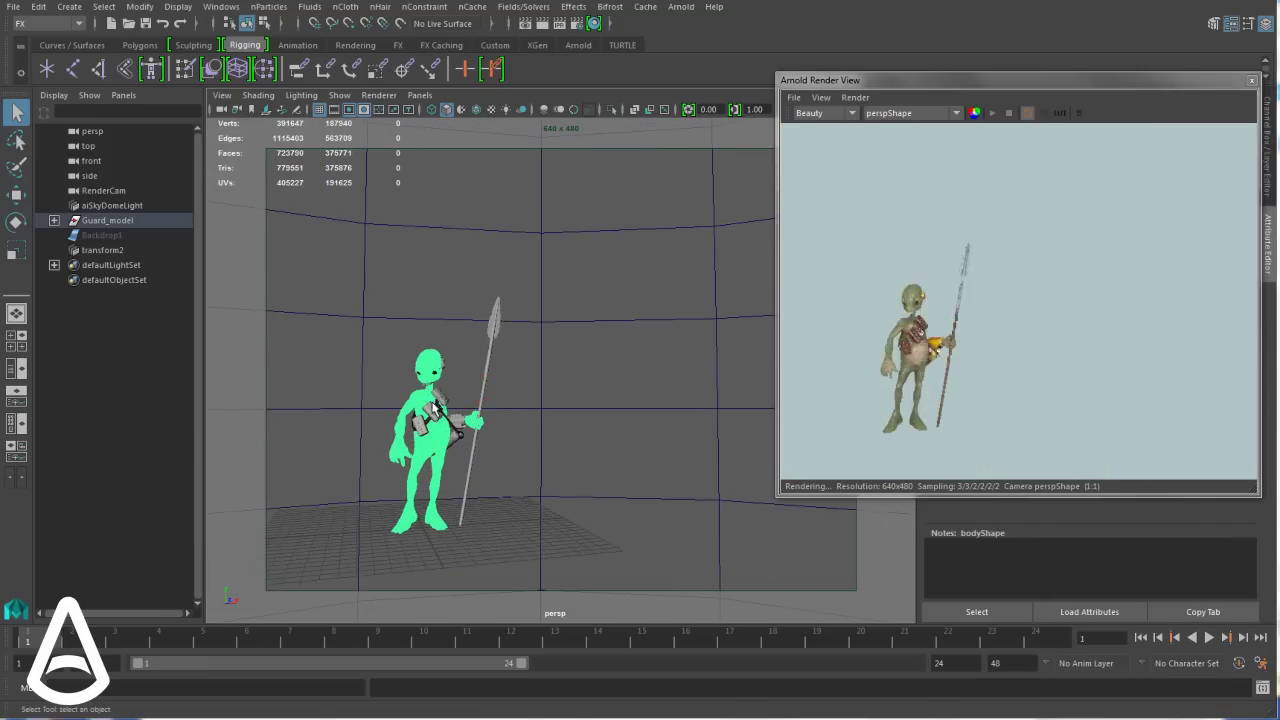
left_click_drag(487, 402, 521, 393, "alt")
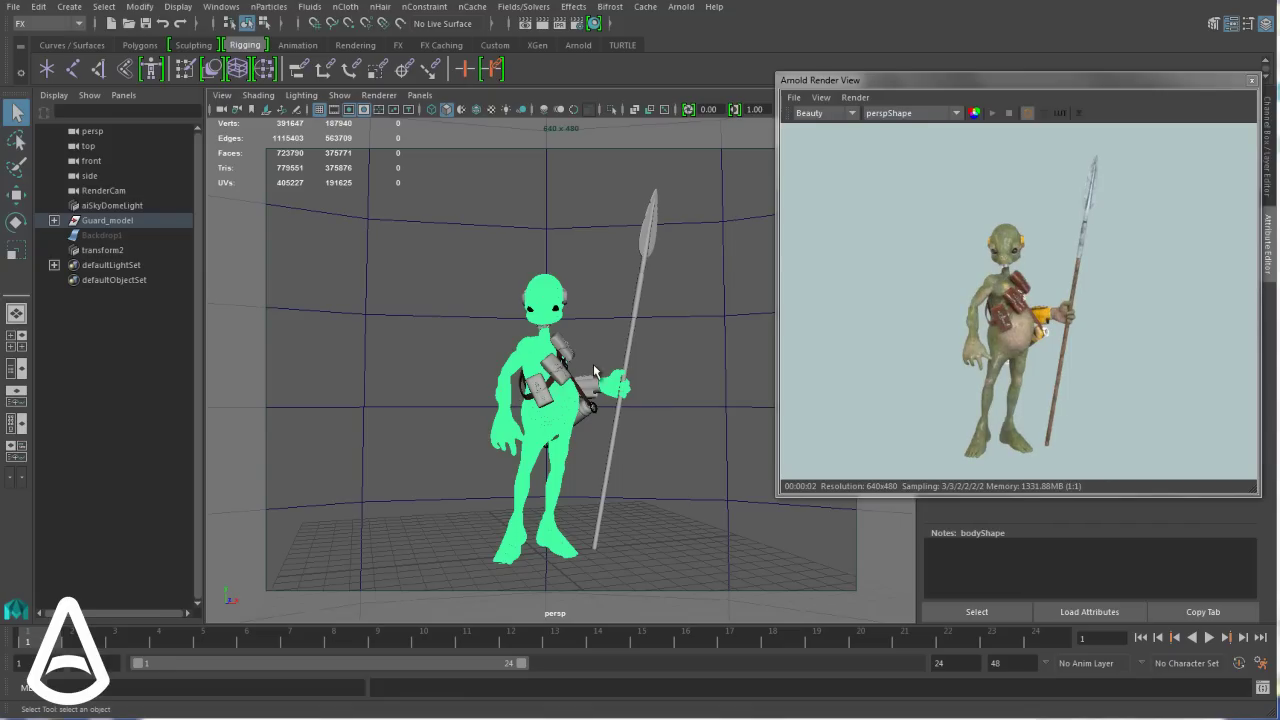
Select the bags, the body and the arm gear by picking them in the render
left_click(1020, 304)
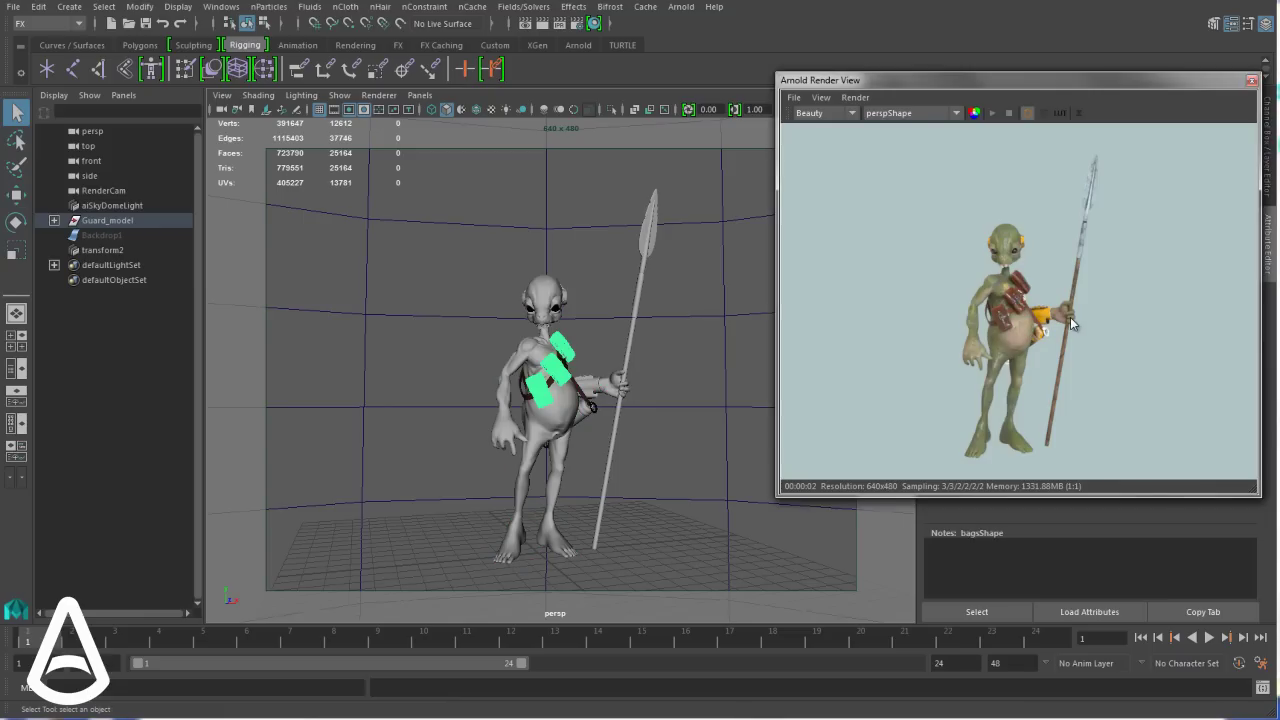
left_click(1071, 323)
left_click(1040, 318)
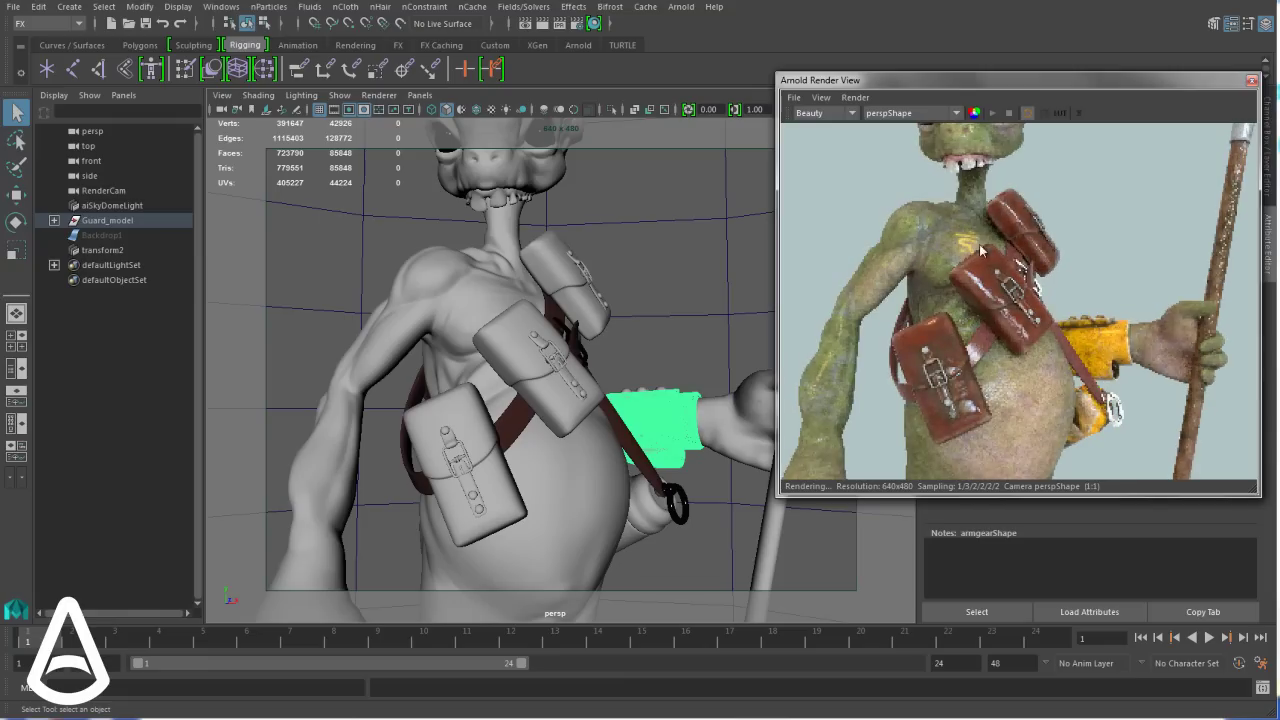
Set Pocket1's diffuse weight to 0.596 and raise its specular roughness to 0.358
left_click(935, 245)
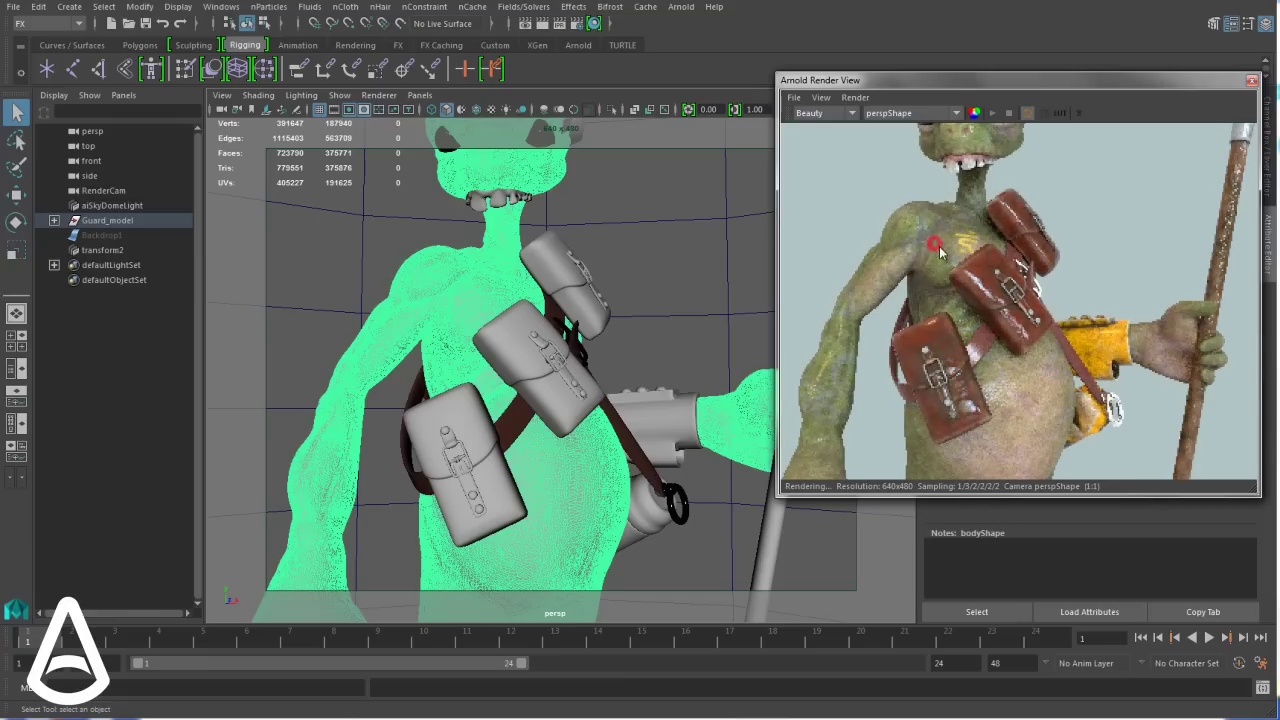
left_click(957, 258)
left_click_drag(996, 81, 509, 97)
left_click(1009, 137)
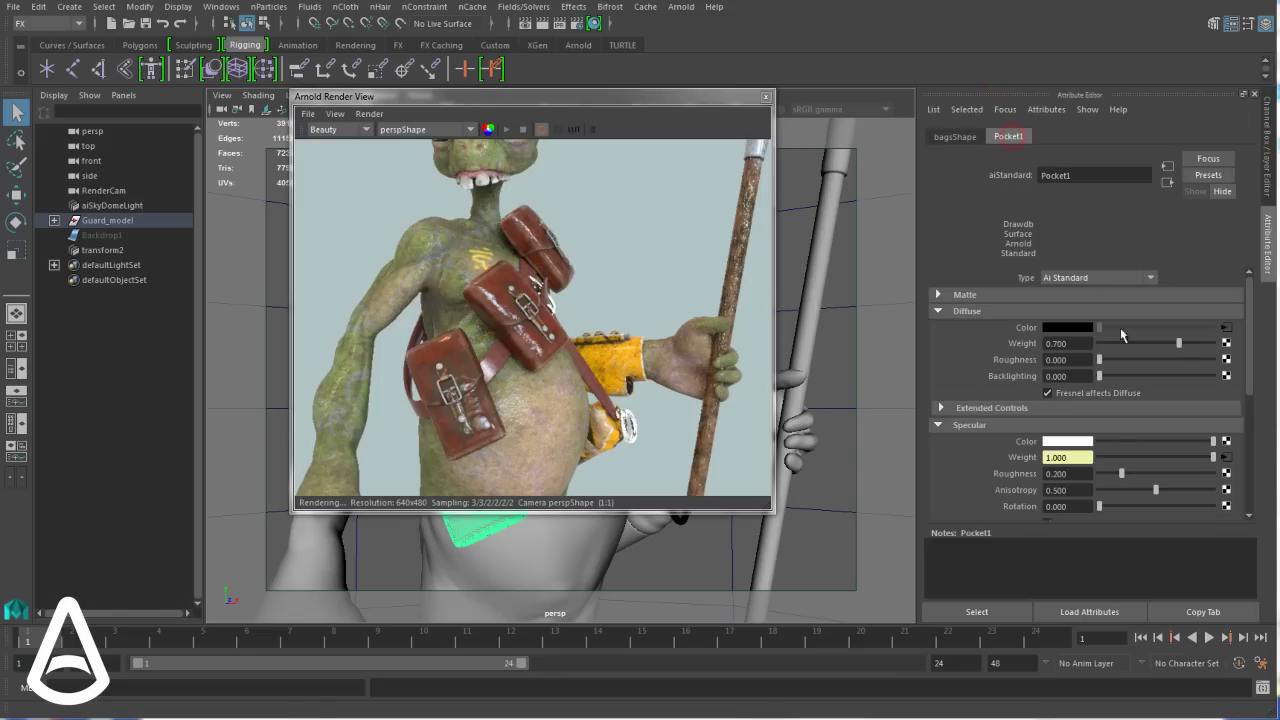
mouse_move(1178, 345)
left_mouse_down()
mouse_move(1166, 350)
mouse_move(1194, 348)
mouse_move(1115, 355)
mouse_move(1161, 349)
left_mouse_up()
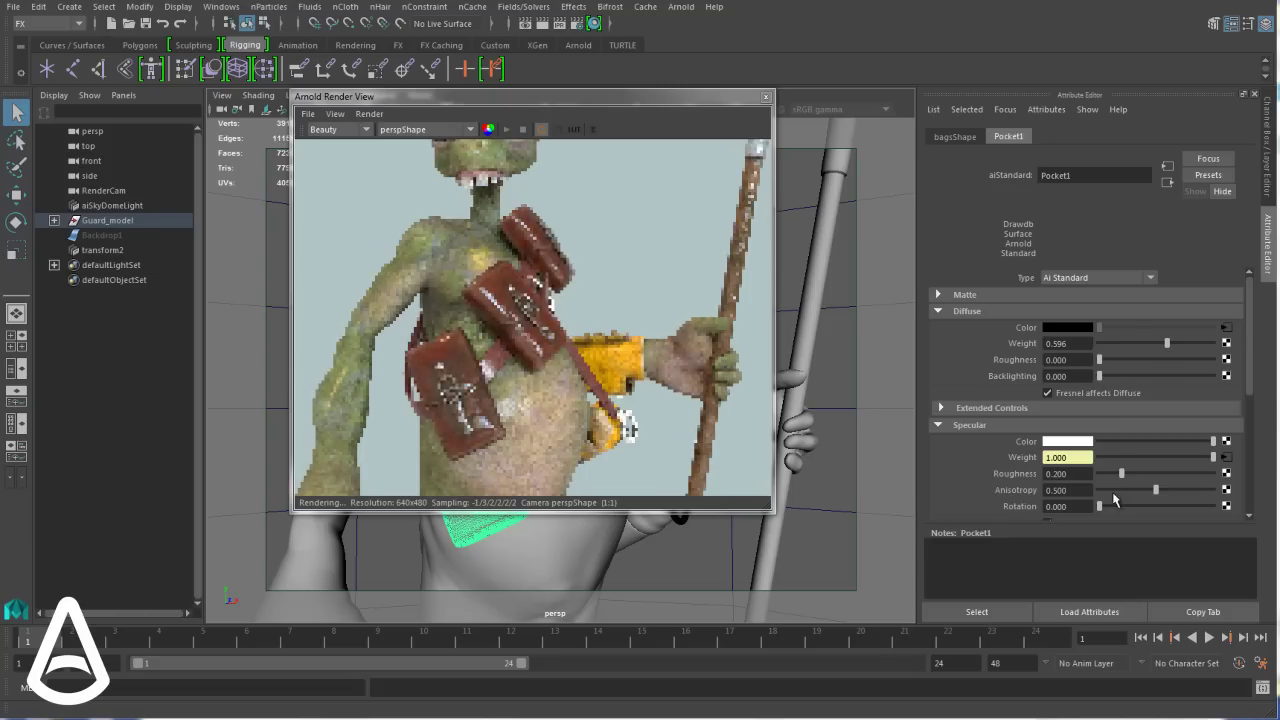
mouse_move(1122, 476)
left_mouse_down()
mouse_move(1155, 477)
mouse_move(1140, 474)
left_mouse_up()
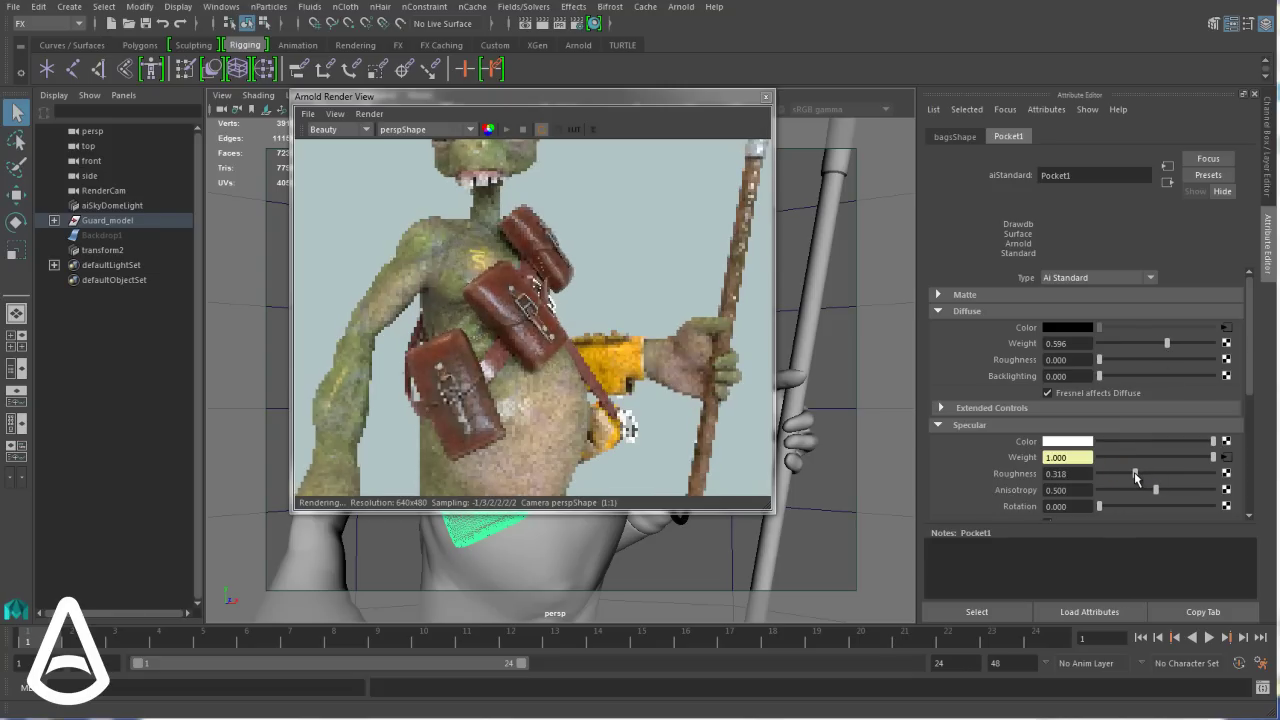
Lower the body material's diffuse weight, reselect a pocket, and crop-render the pouch area
left_click(800, 430)
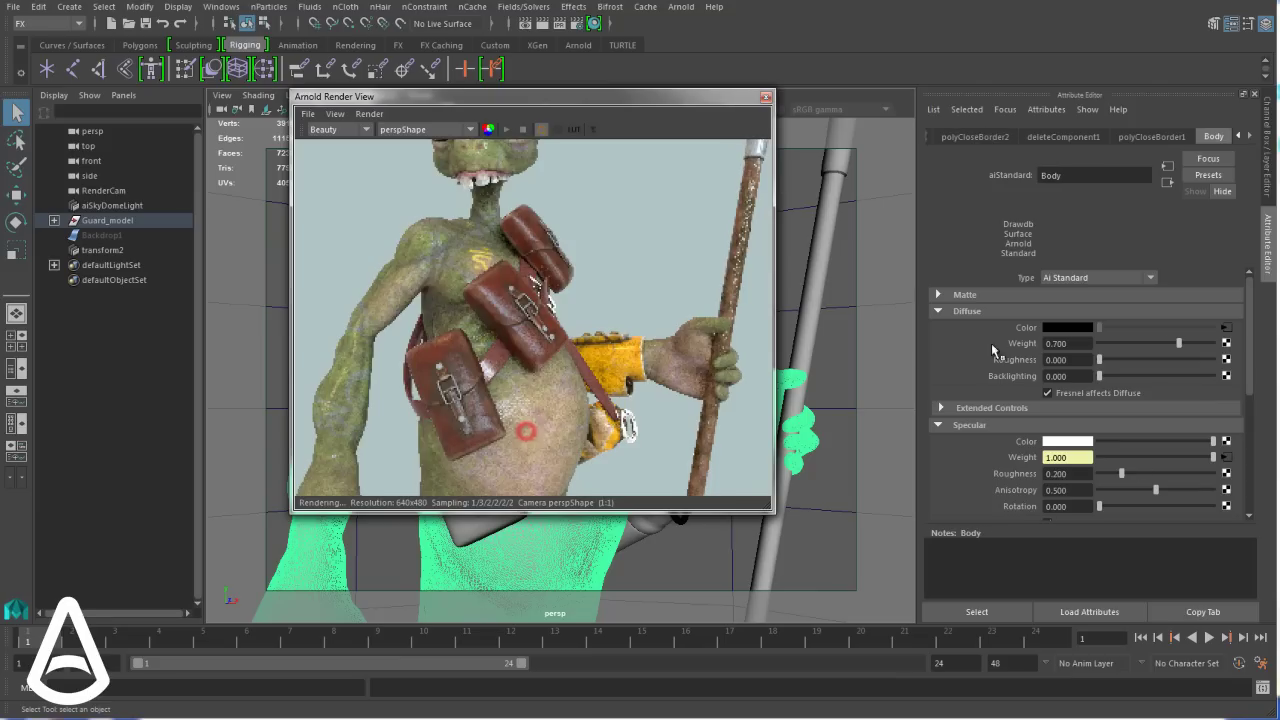
mouse_move(1175, 343)
left_mouse_down()
mouse_move(1161, 346)
mouse_move(1177, 344)
left_mouse_up()
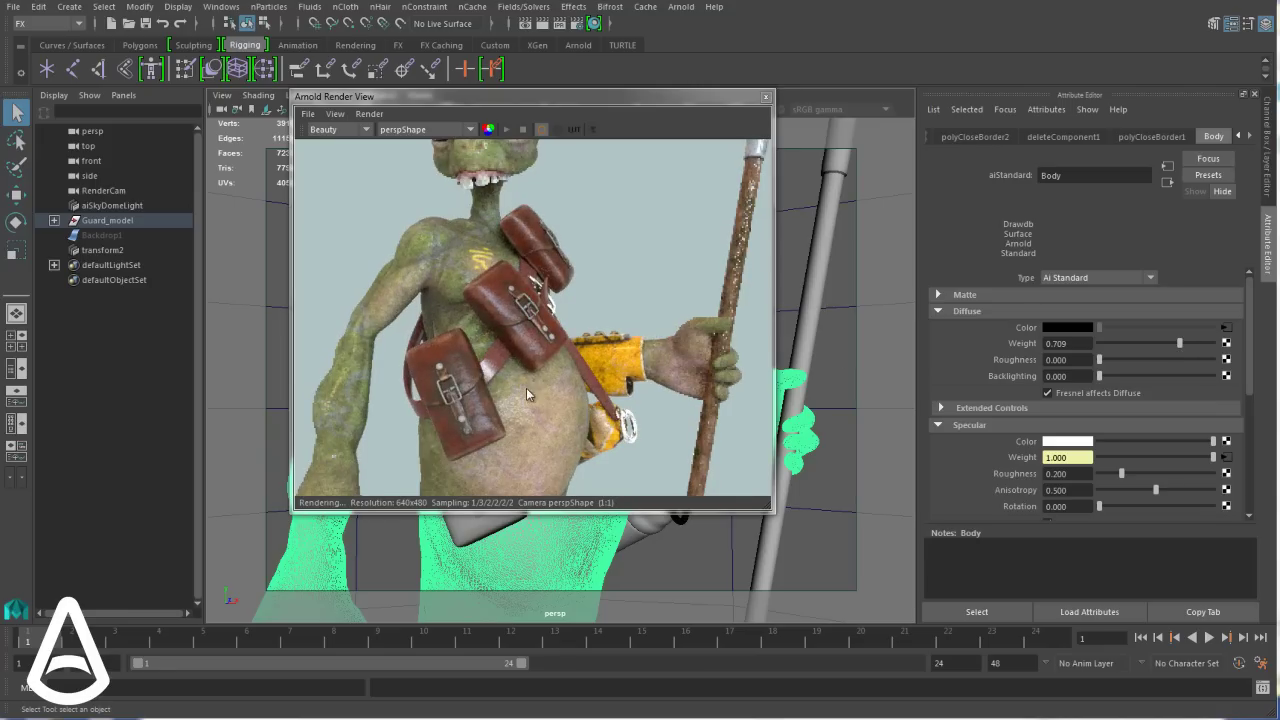
left_click(528, 348)
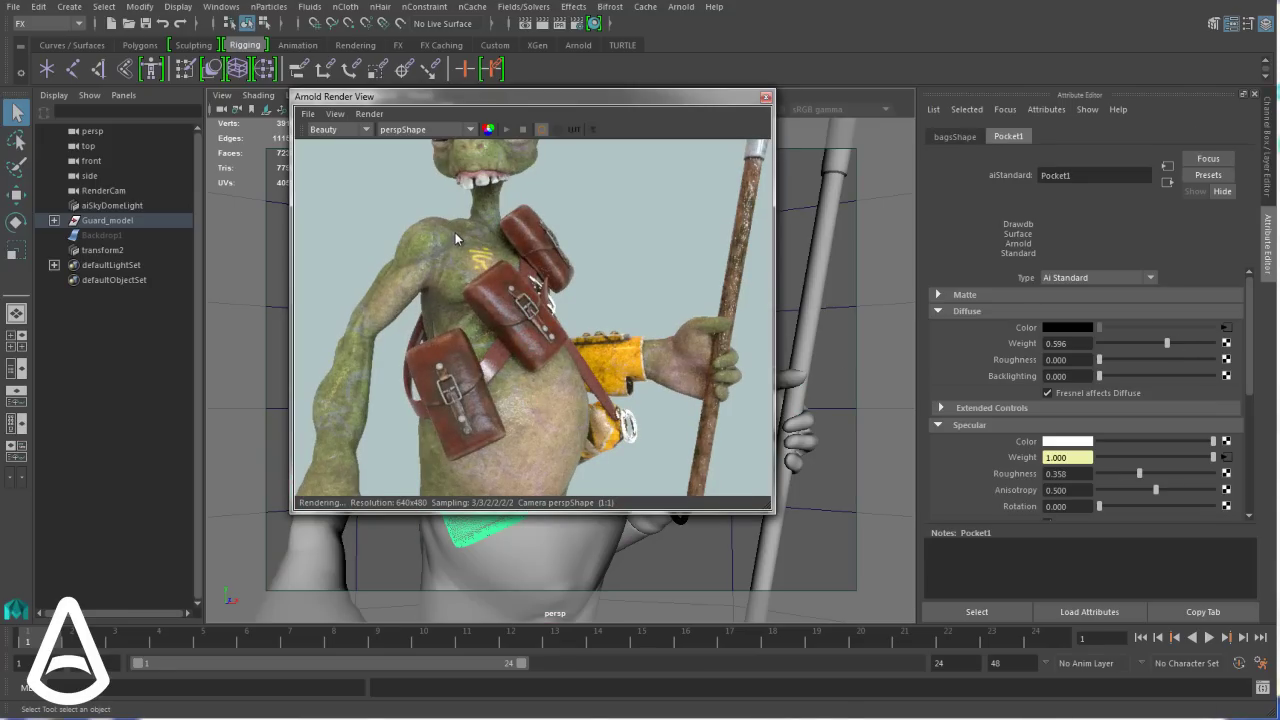
left_click_drag(455, 231, 586, 387)
Drop Pocket1's diffuse weight to about 0.305 and clear the crop region
left_click_drag(1160, 343, 1111, 345)
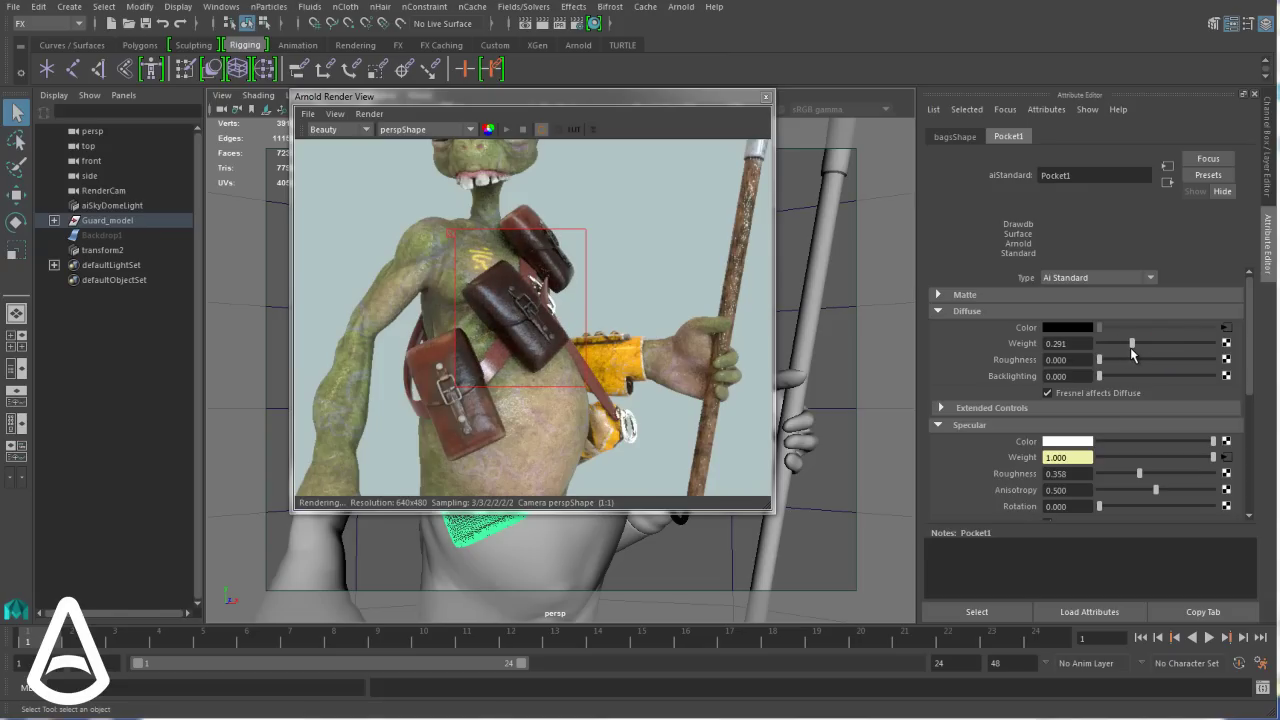
left_click_drag(1130, 347, 1133, 346)
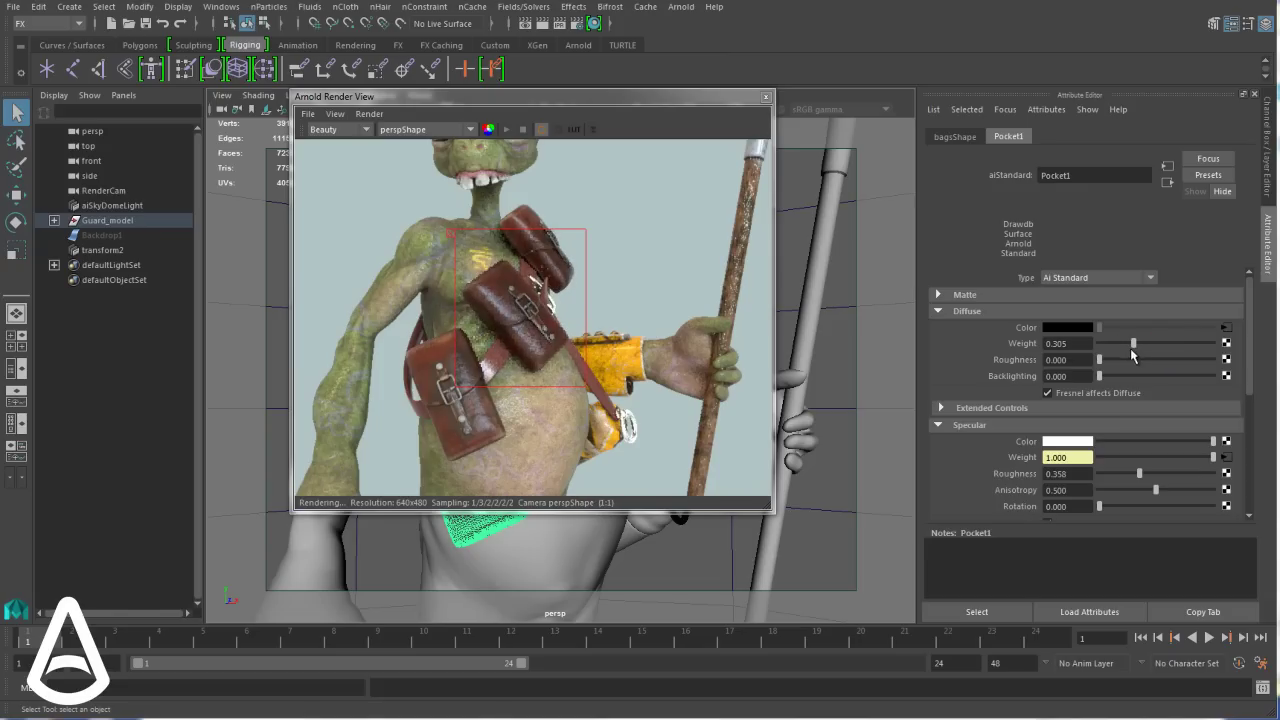
left_click(451, 234)
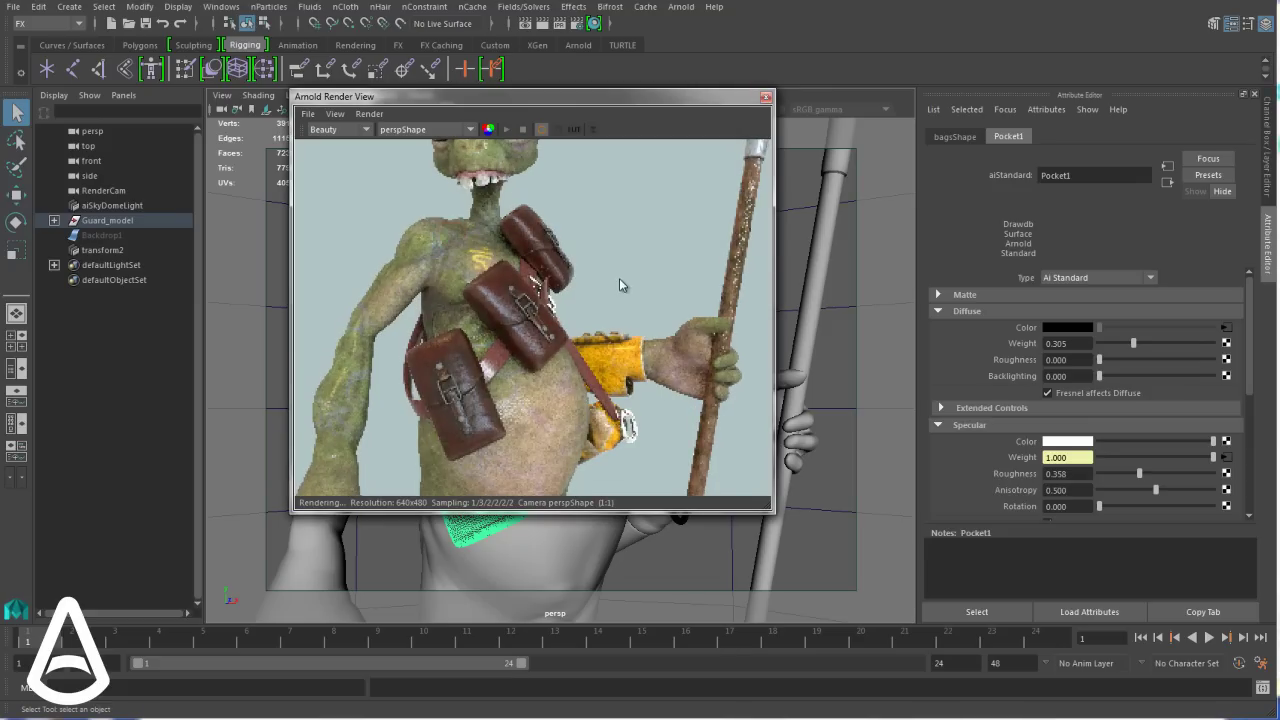
Crop-render the pouches and belly, set diffuse weight to 0.457, then remove the crop region
left_click(558, 132)
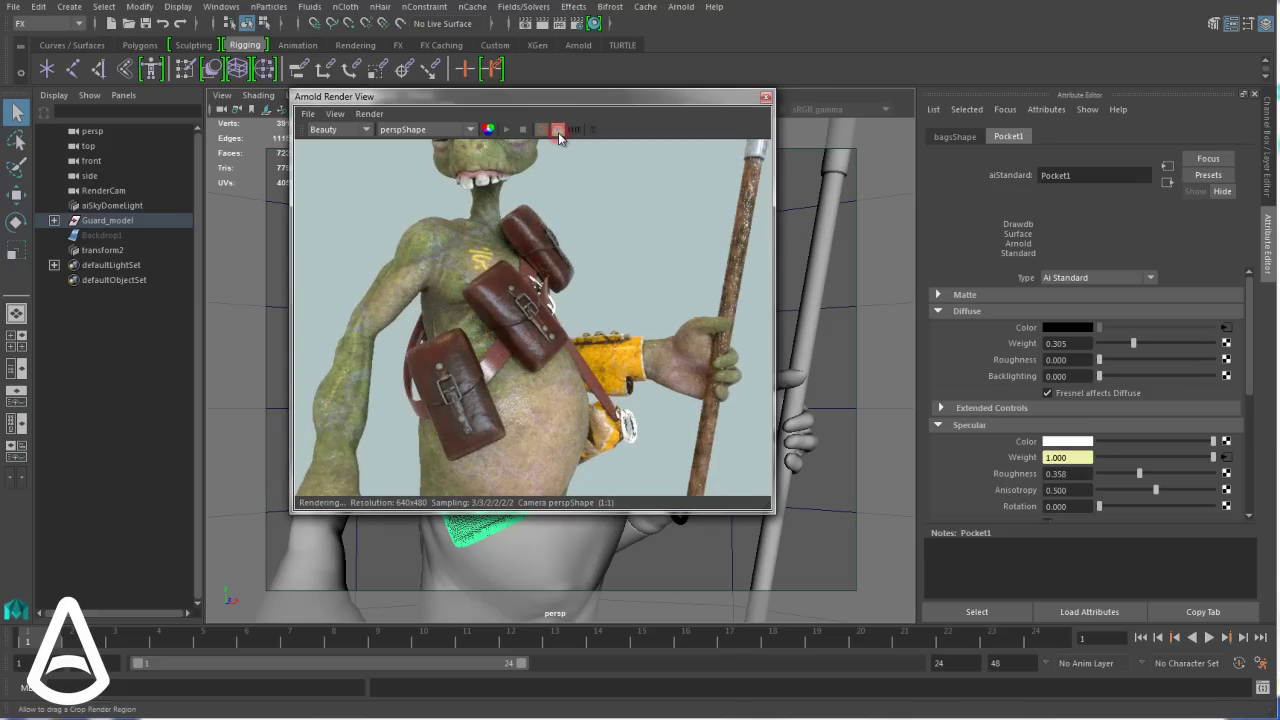
left_click_drag(403, 204, 584, 465)
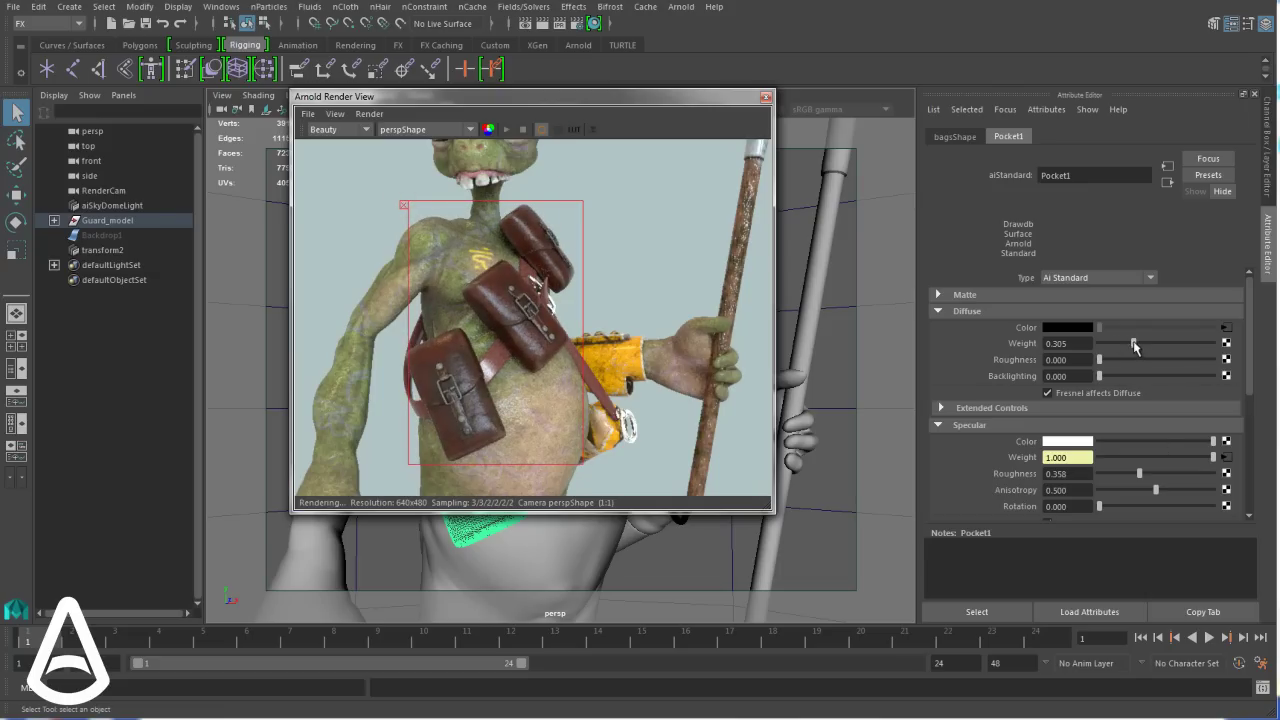
left_click_drag(1136, 347, 1150, 349)
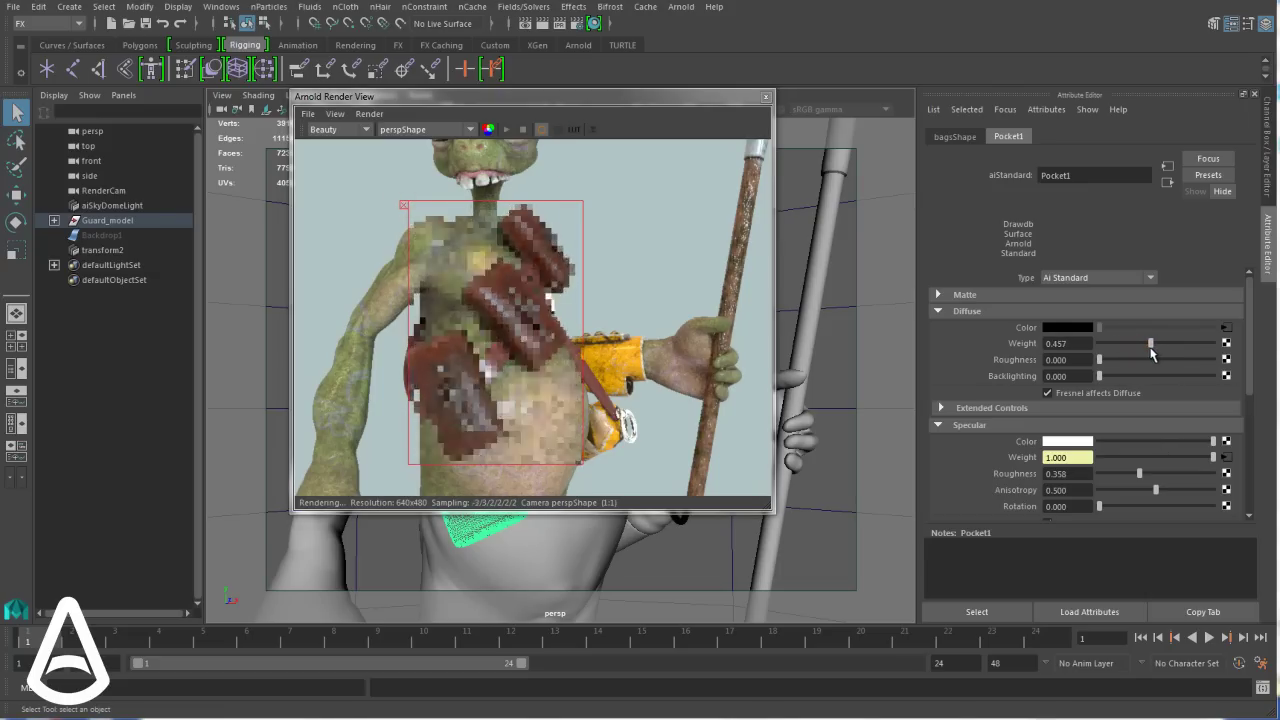
left_click(405, 208)
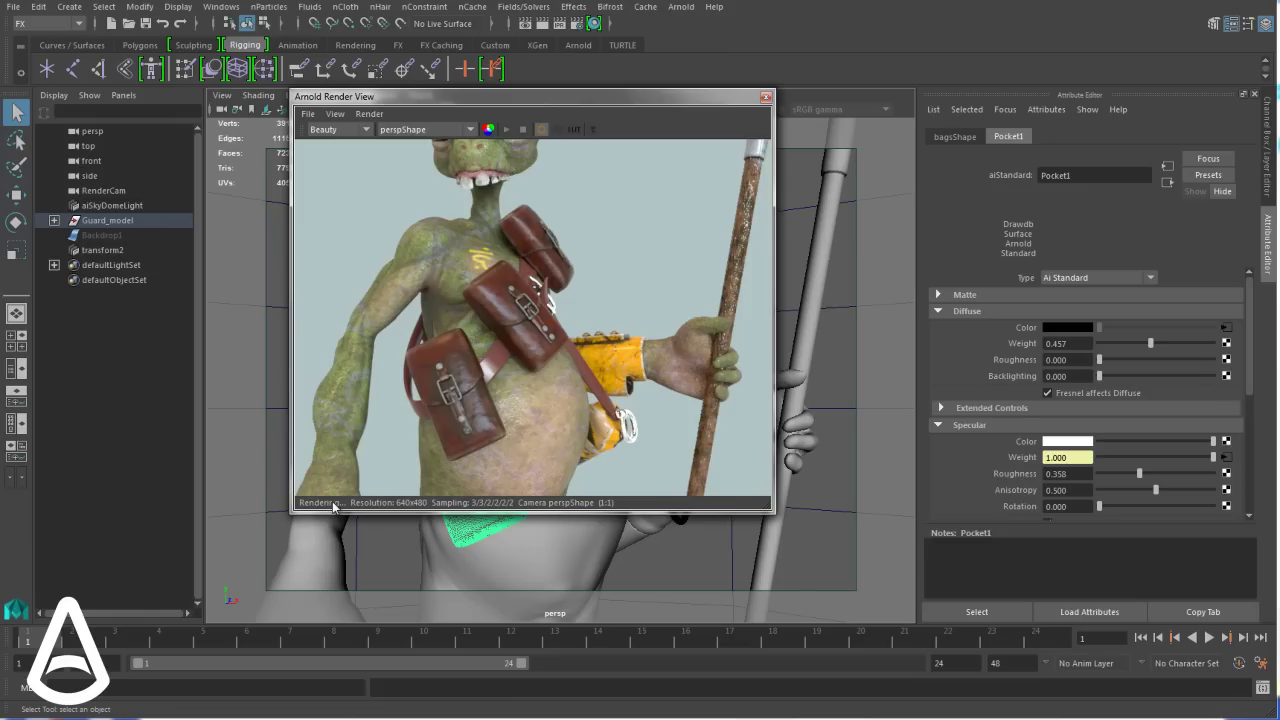
Enable View > Status Bar > Display Pixel Information for pixel coordinates and RGBA values
left_click(333, 114)
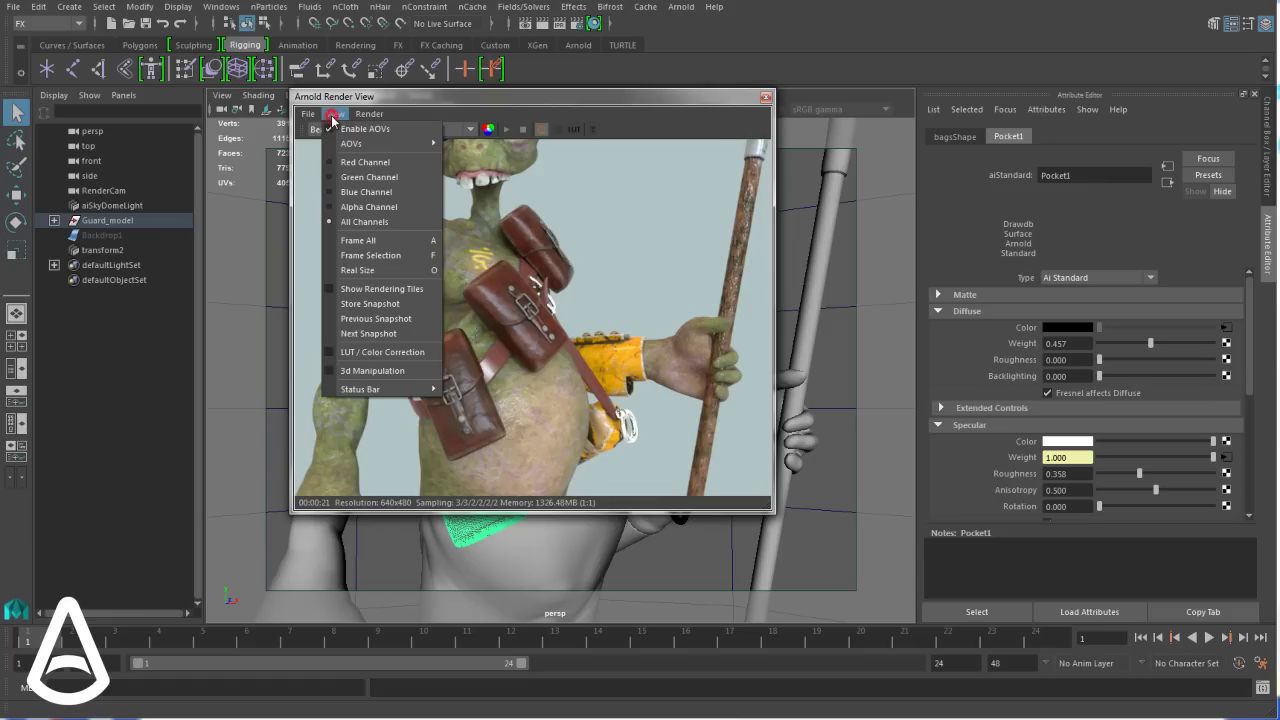
mouse_move(377, 390)
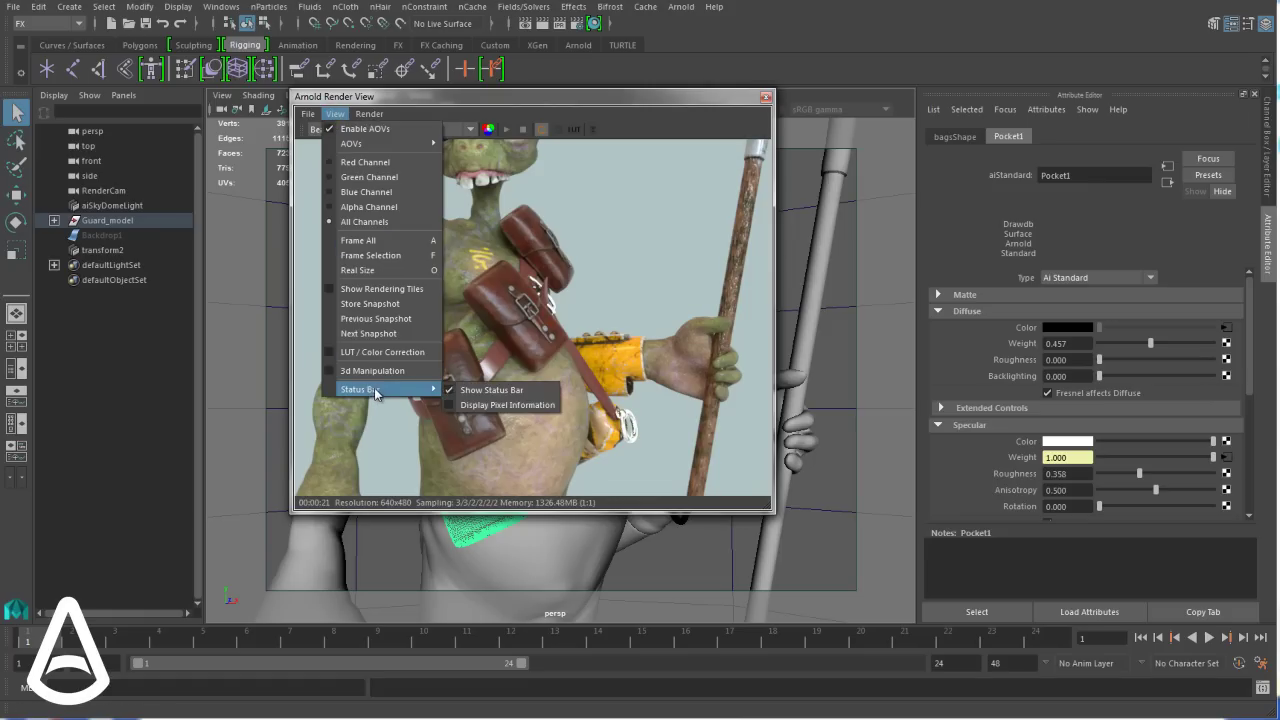
left_click(463, 405)
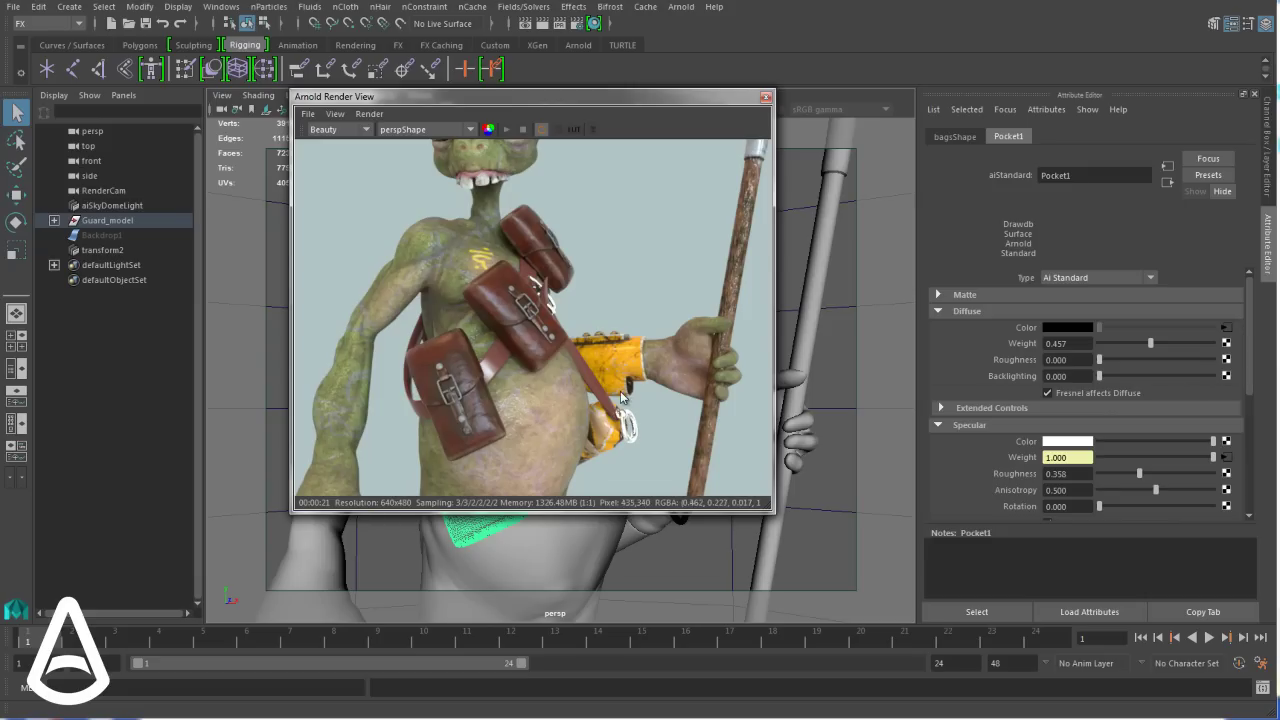
left_click(333, 113)
mouse_move(420, 389)
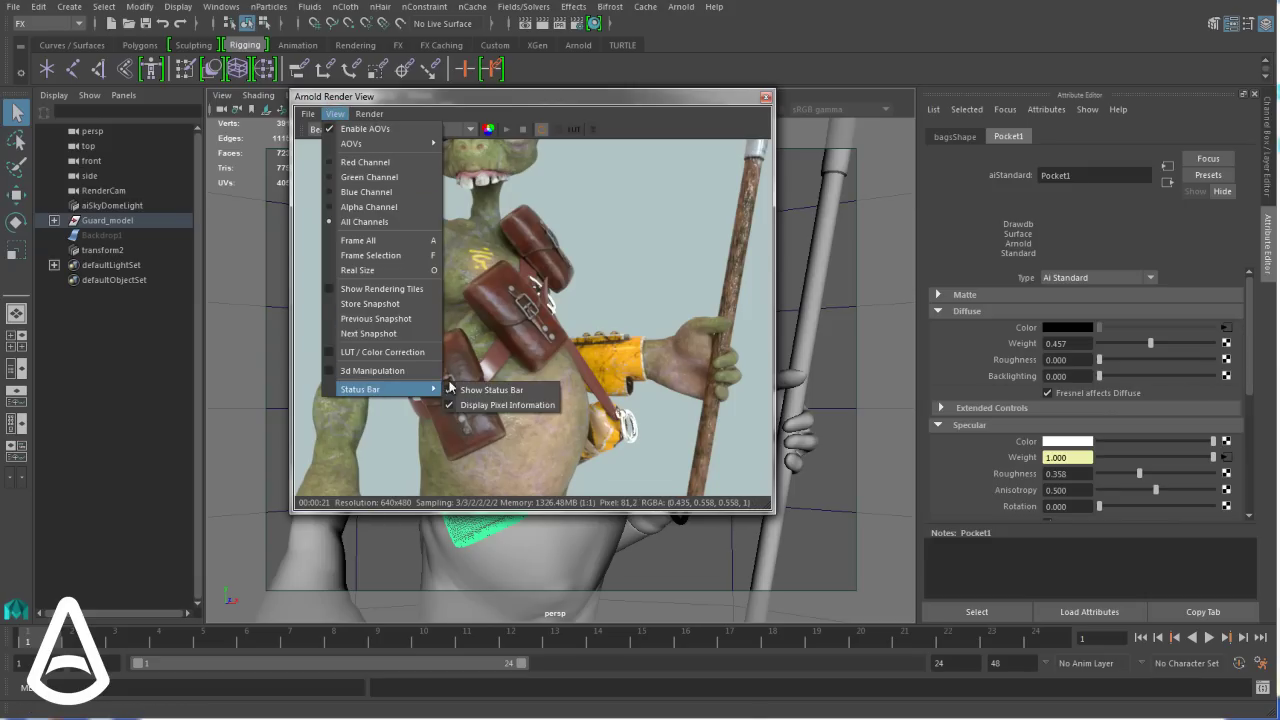
left_click(496, 407)
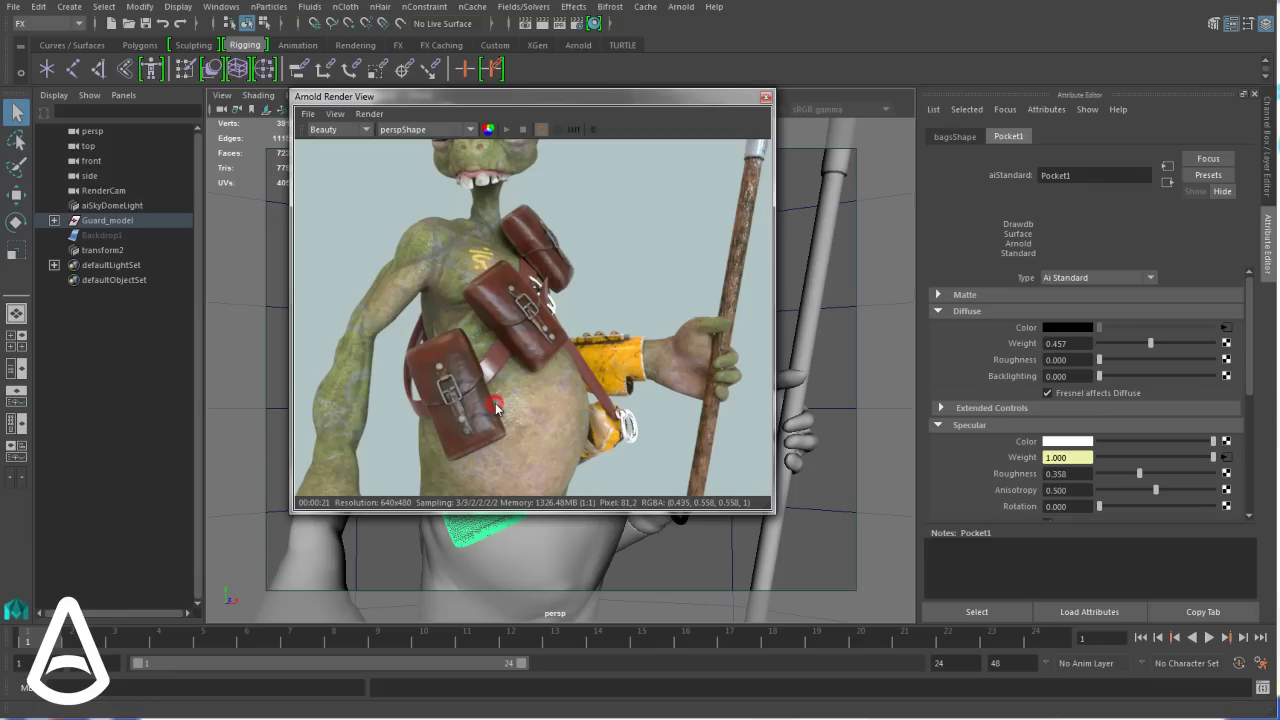
Render from the topShape, frontShape, sideShape and RenderCamShape cameras in turn
left_click(420, 135)
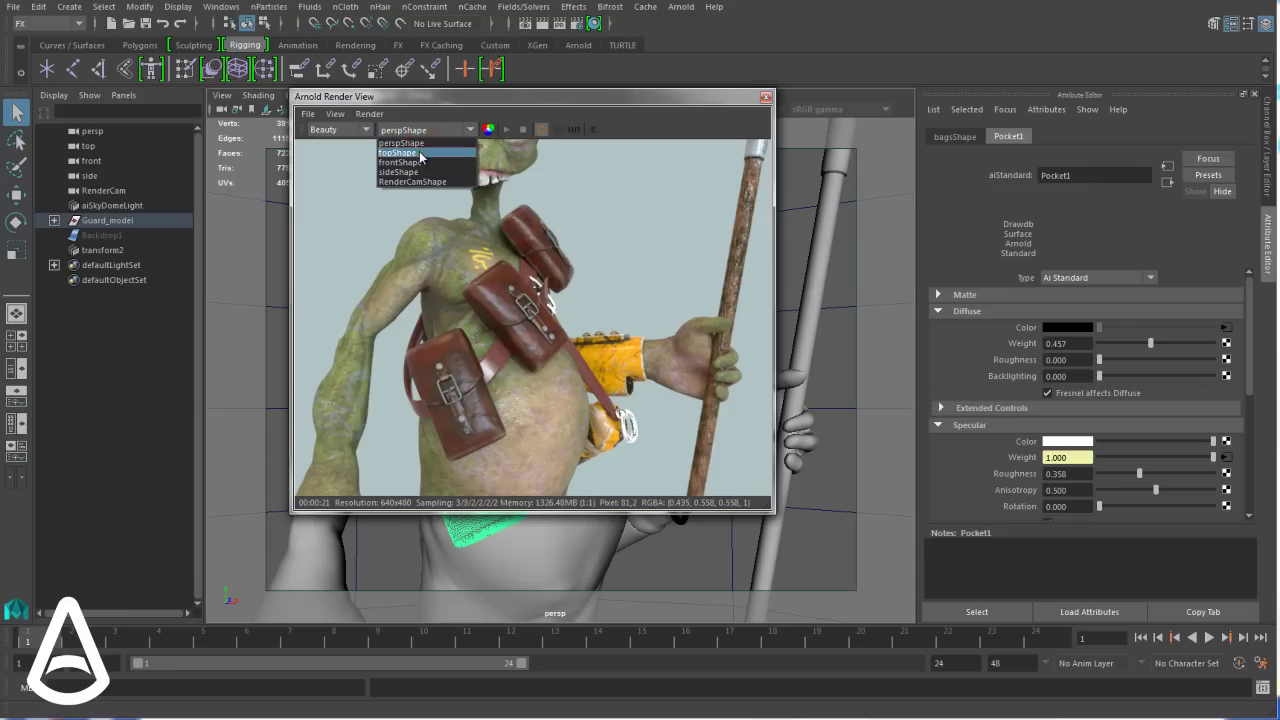
left_click(420, 153)
left_click(403, 130)
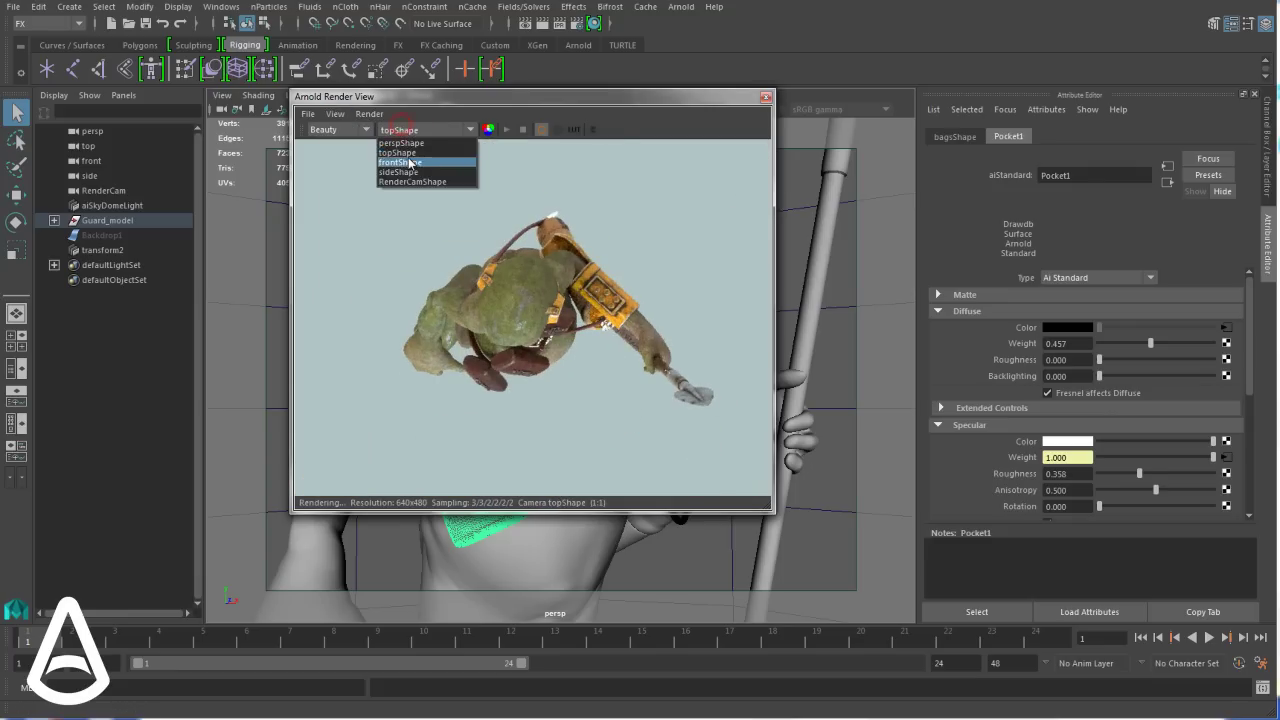
left_click(409, 162)
left_click(406, 130)
left_click(403, 171)
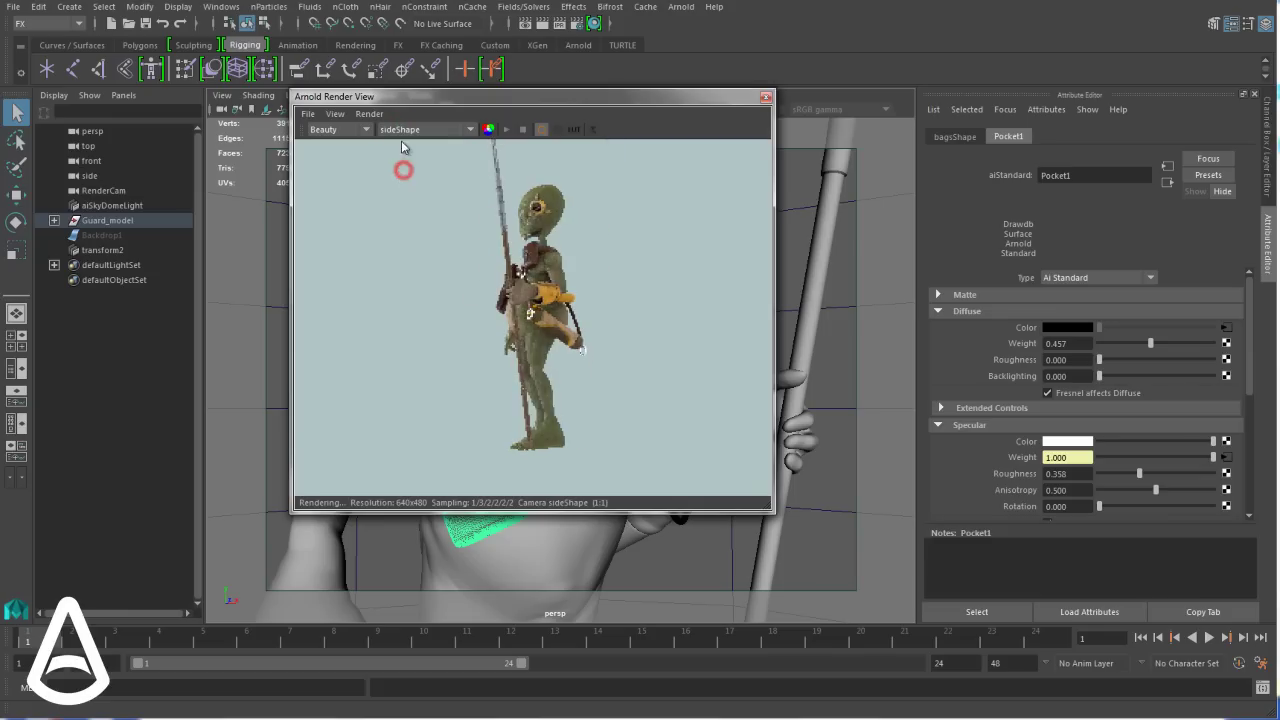
left_click(405, 130)
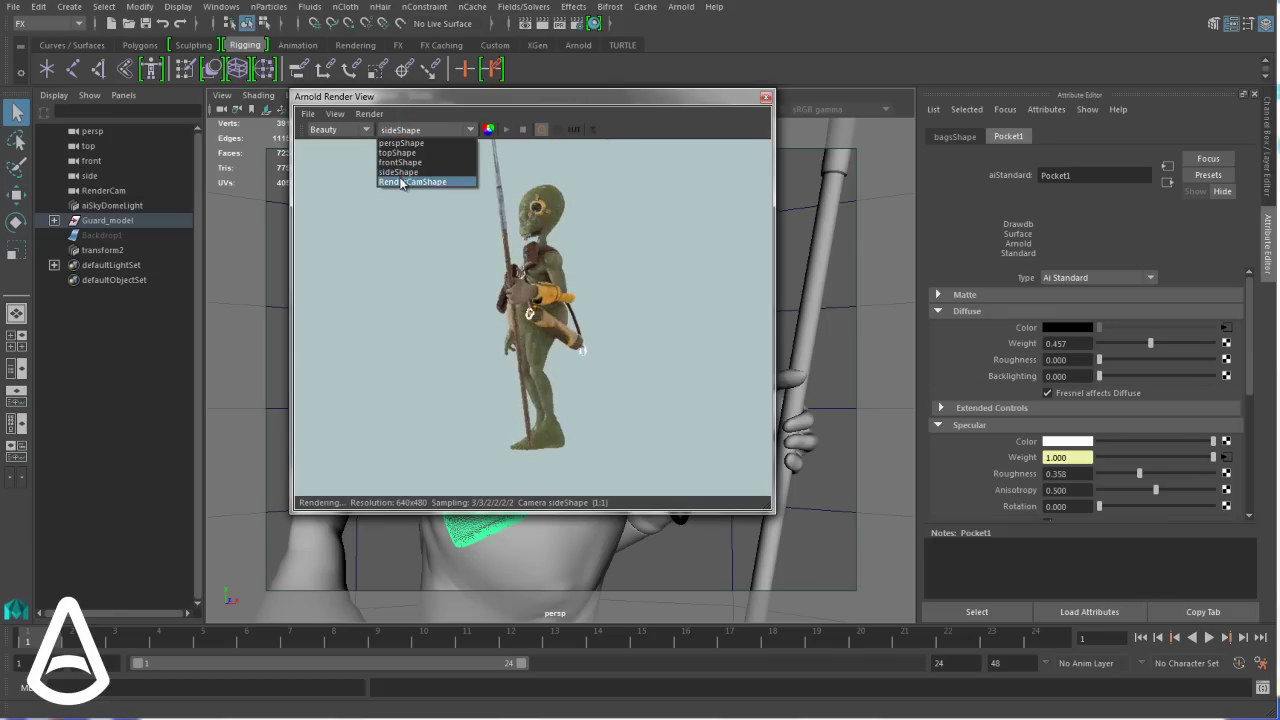
left_click(405, 182)
Switch the render back to perspShape and move the Render View window to the right
left_click(410, 131)
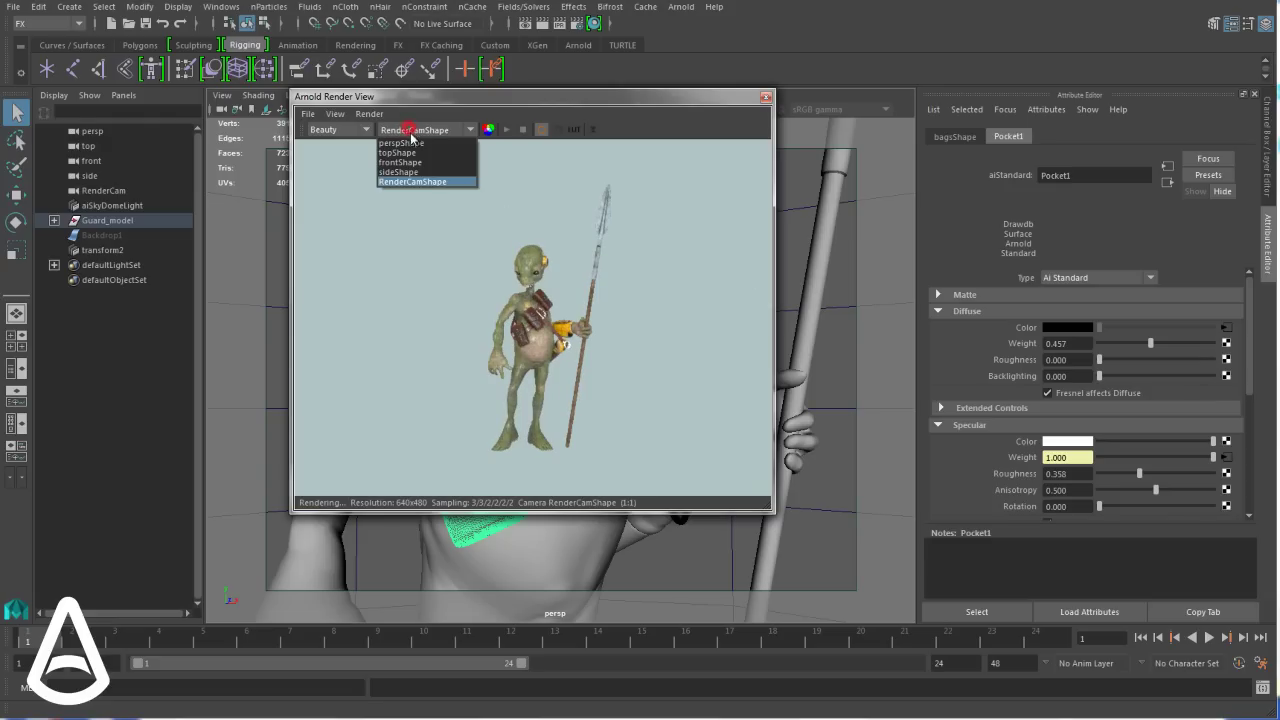
left_click(403, 143)
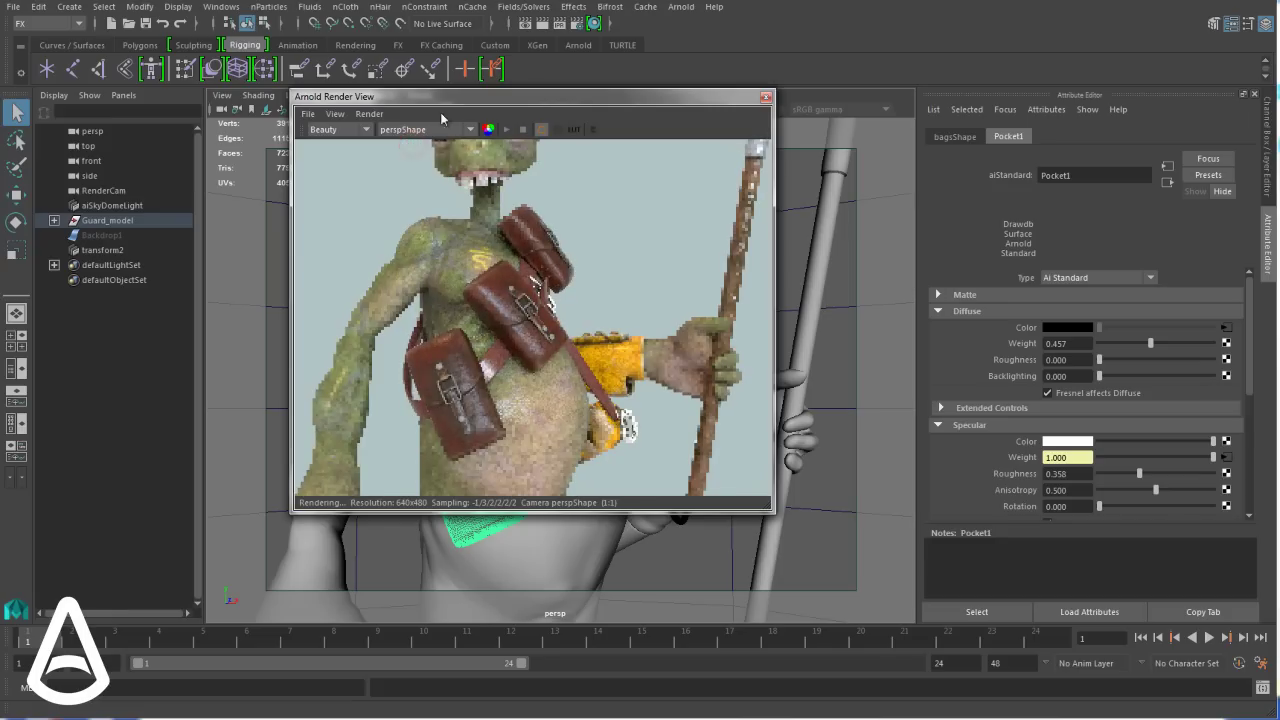
left_click_drag(441, 100, 799, 105)
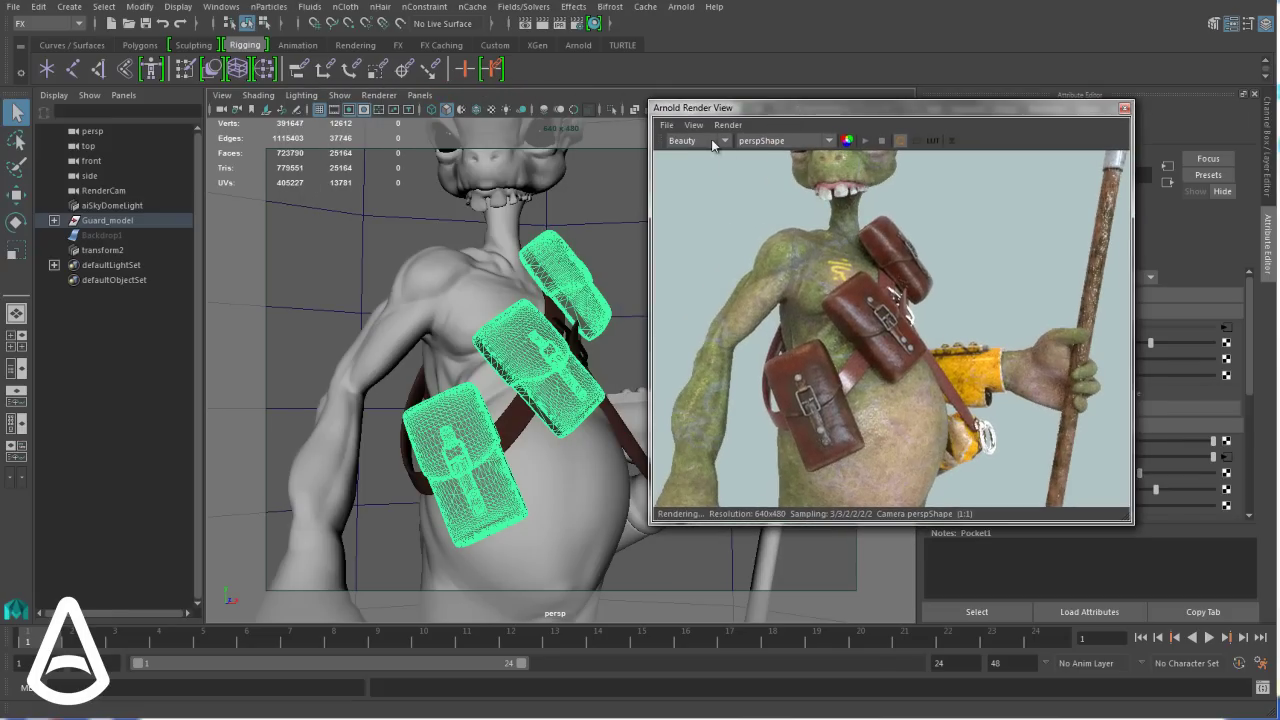
left_click(693, 124)
mouse_move(709, 157)
left_click(714, 100)
From the aiStandard AOV list, activate direct_diffuse, direct_specular, indirect_diffuse and indirect_specular
left_click(577, 22)
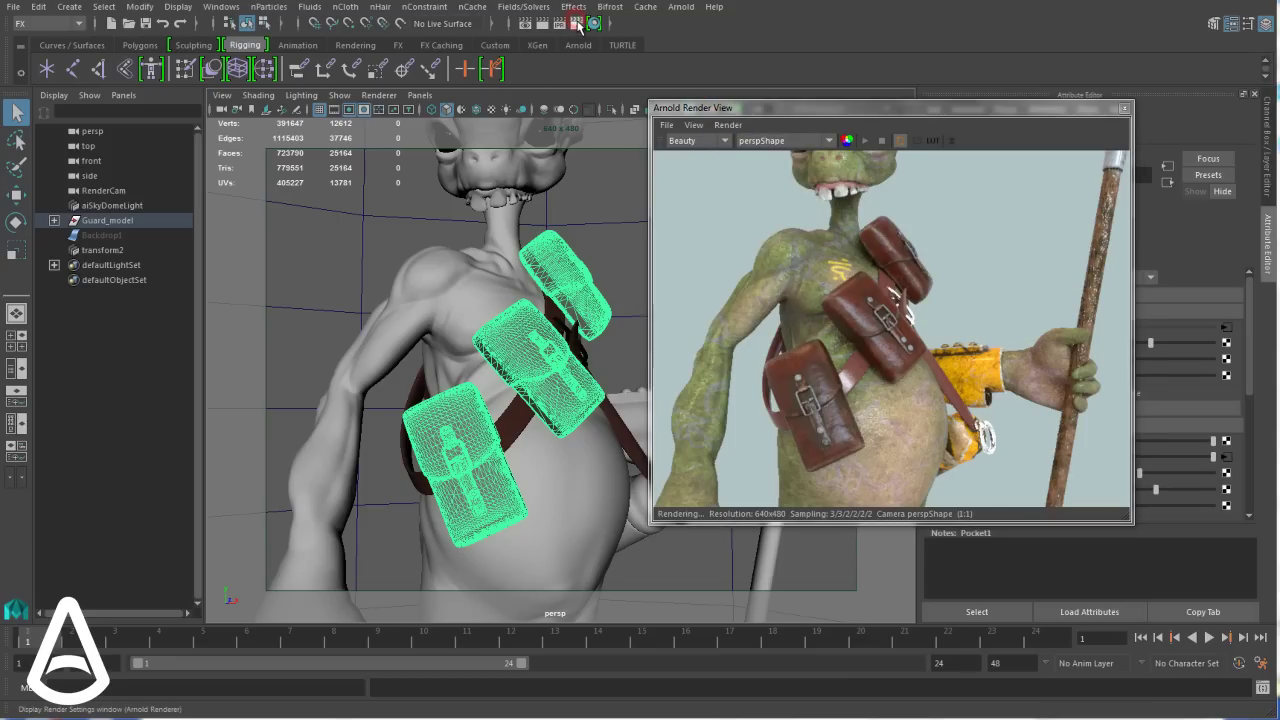
left_click_drag(730, 150, 400, 147)
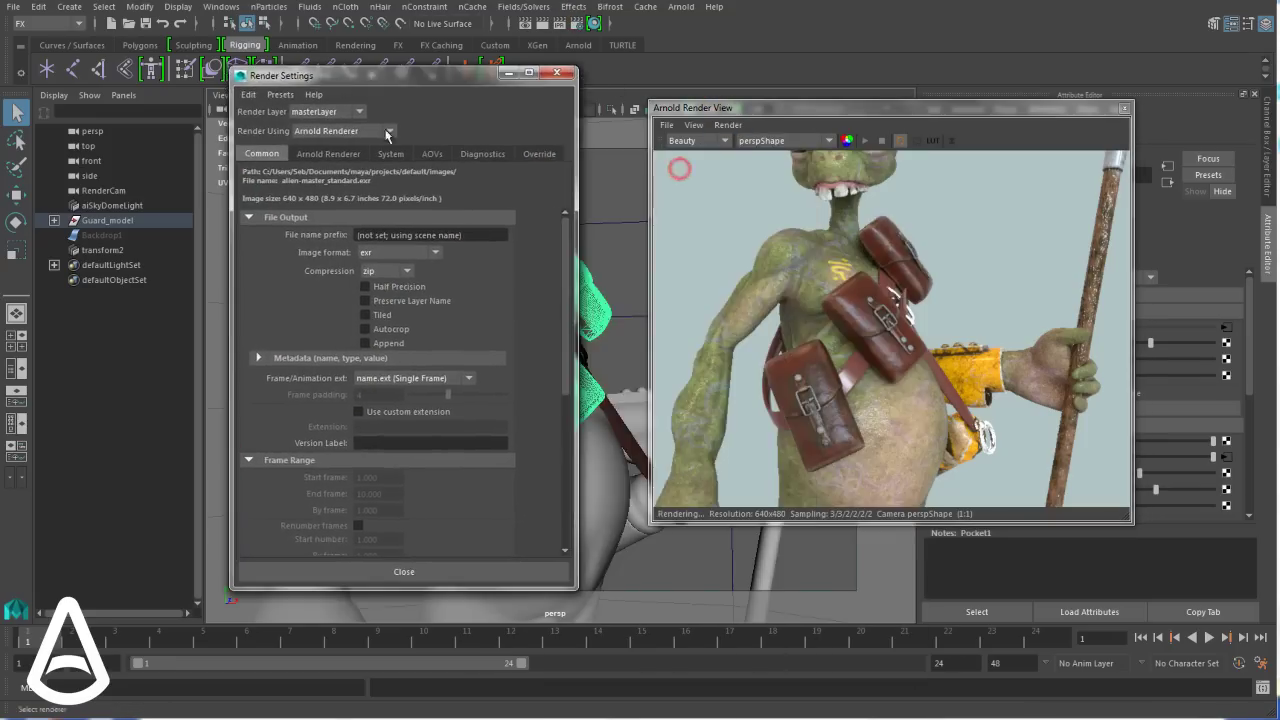
left_click(440, 153)
left_click(266, 289)
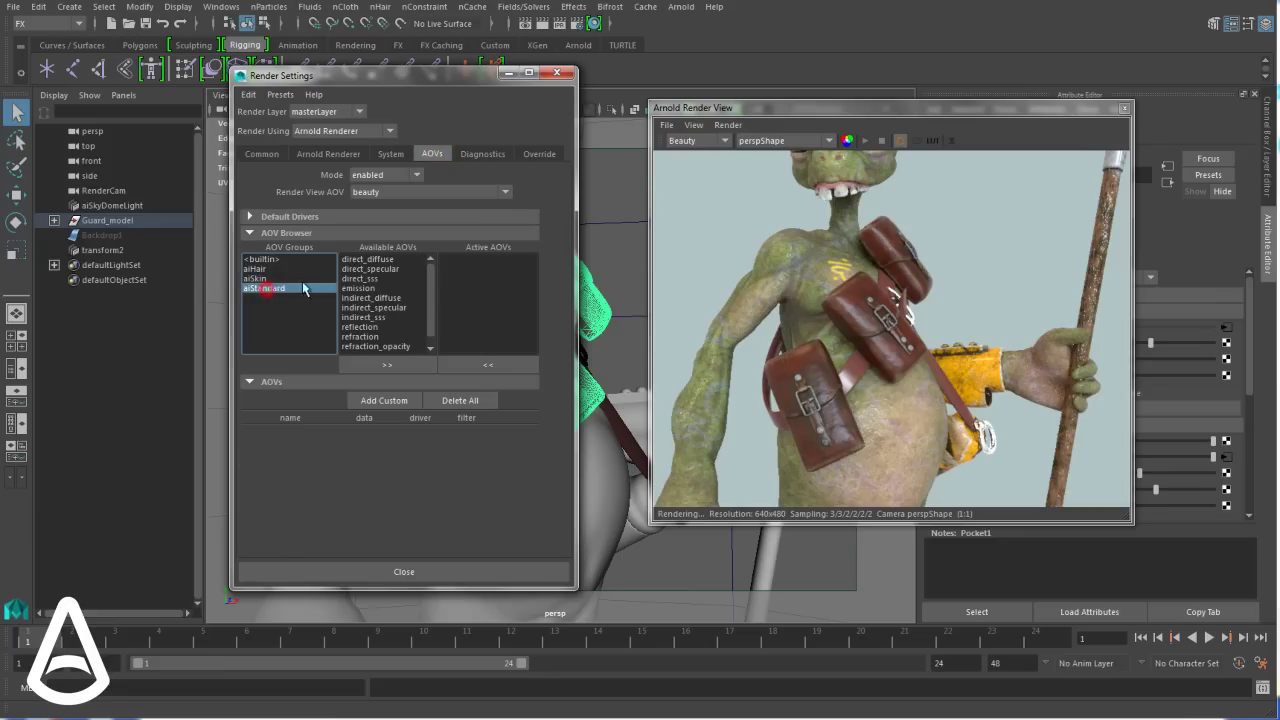
left_click(354, 262)
left_click(356, 269, "ctrl")
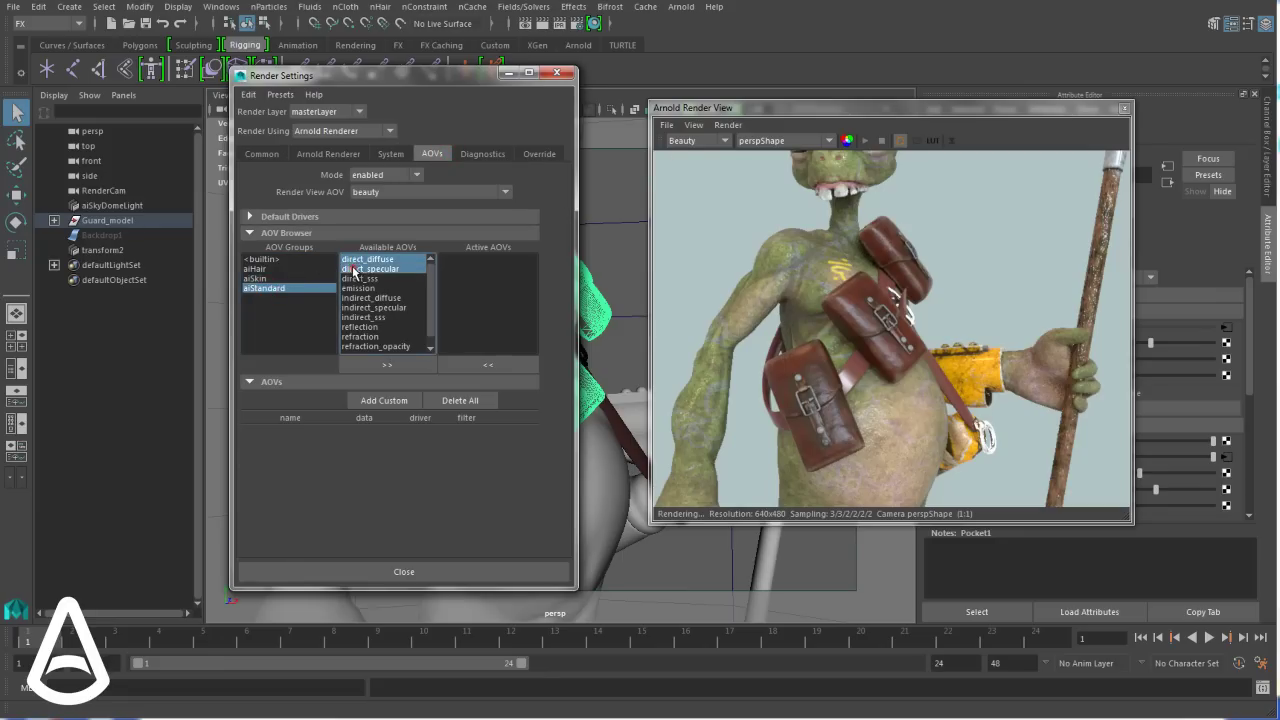
left_click(360, 307, "ctrl")
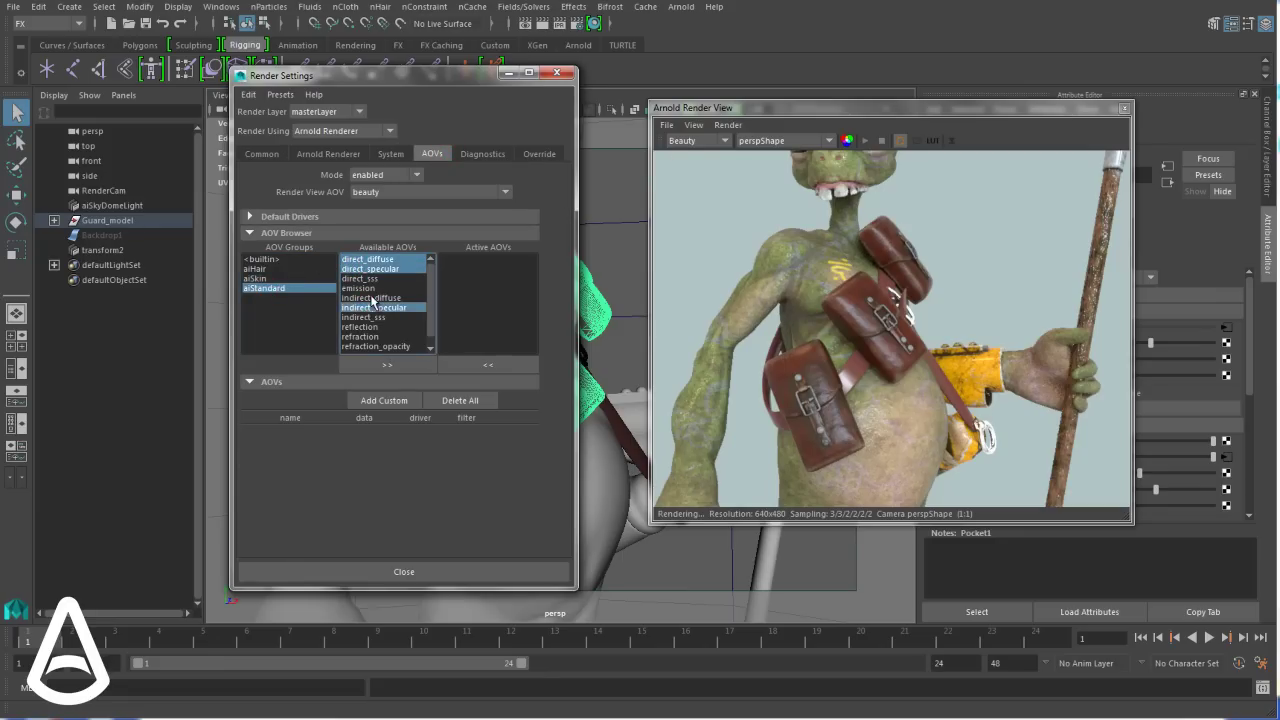
left_click(372, 298, "ctrl")
left_click(369, 367)
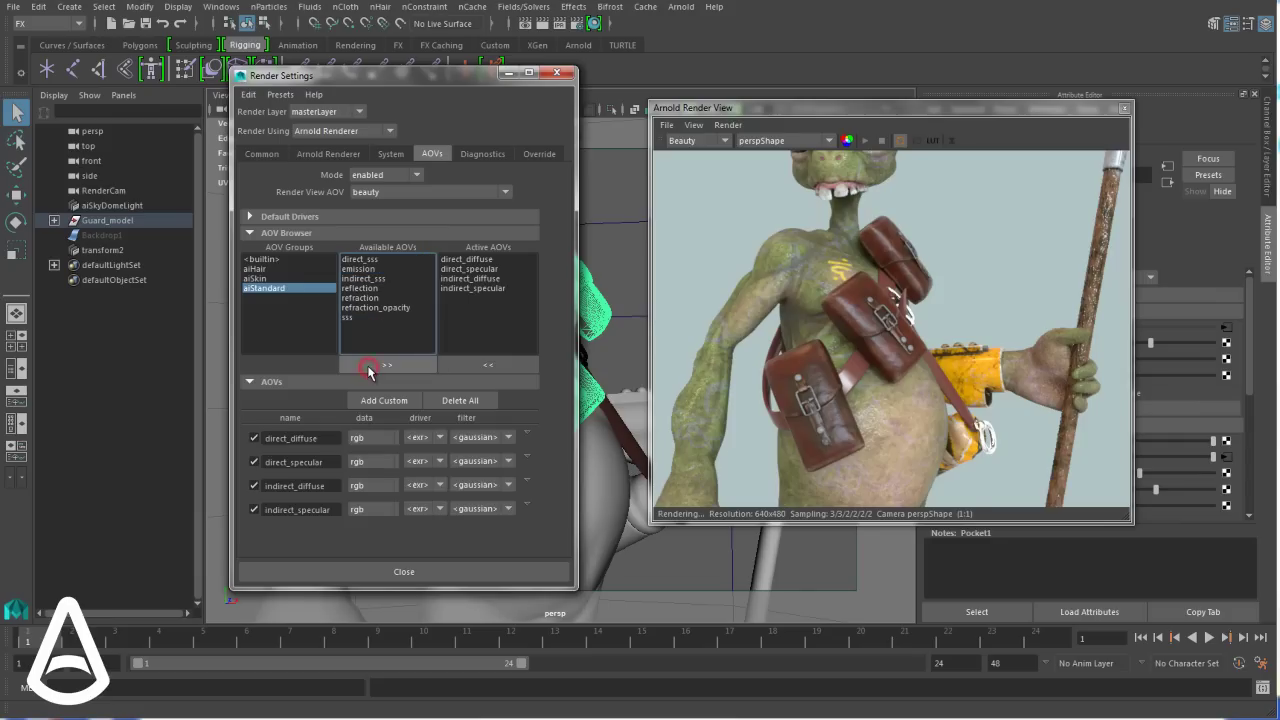
left_click(564, 72)
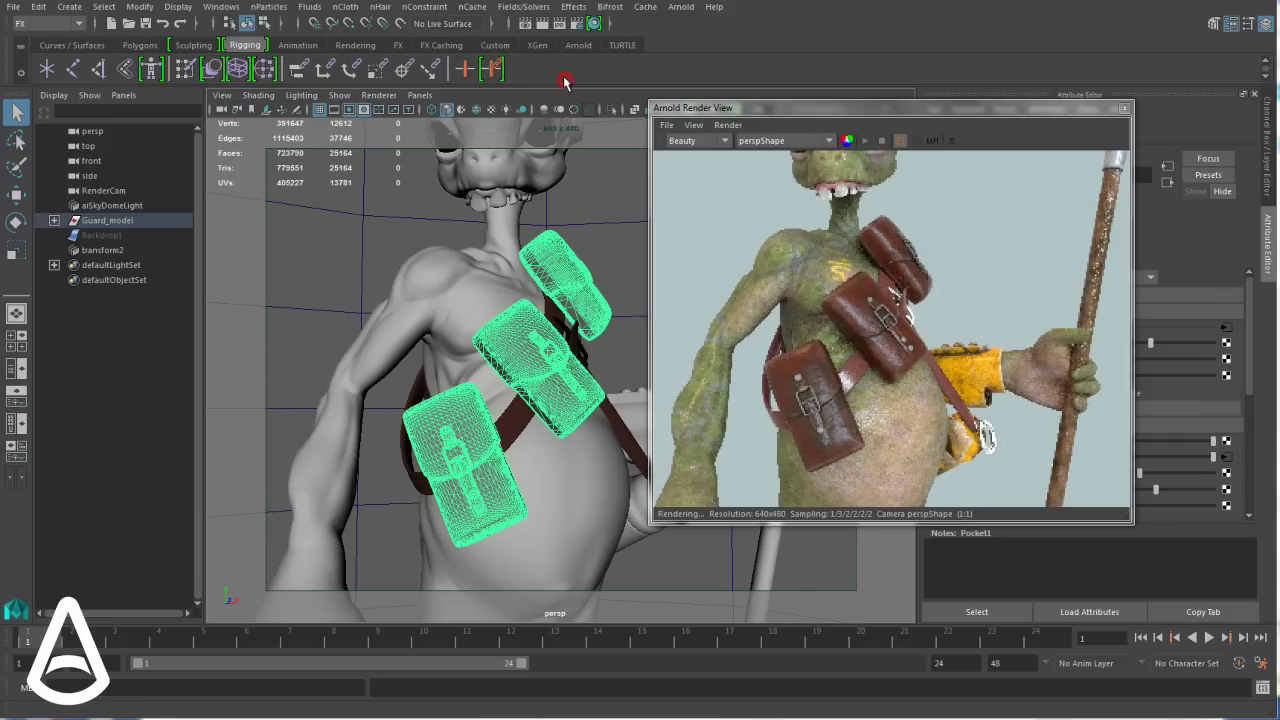
left_click(718, 140)
left_click(704, 164)
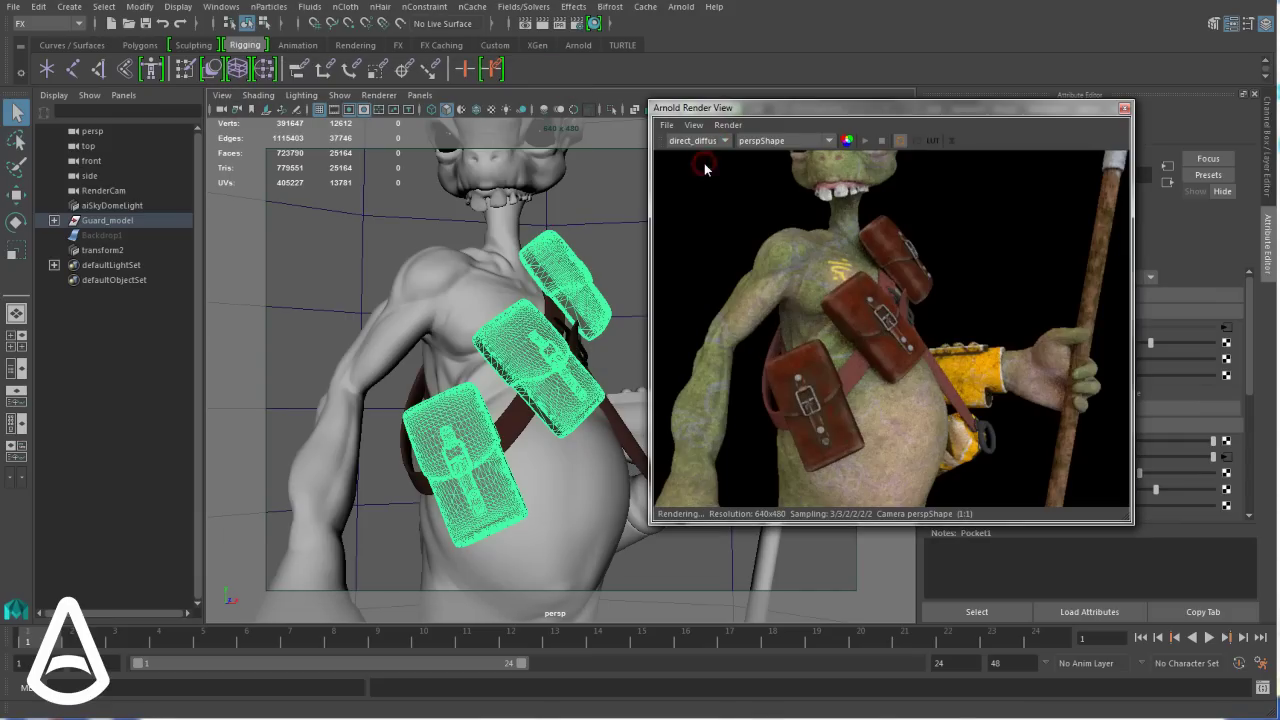
left_click(724, 141)
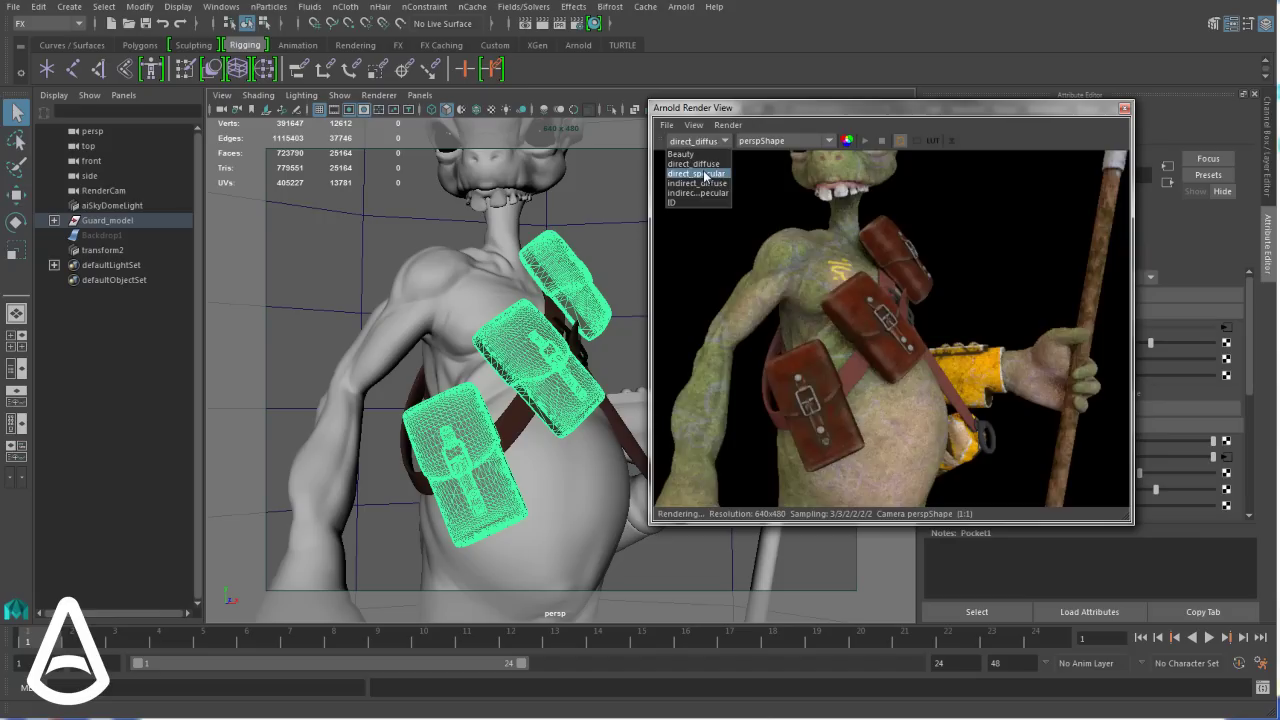
left_click(705, 175)
left_click(703, 141)
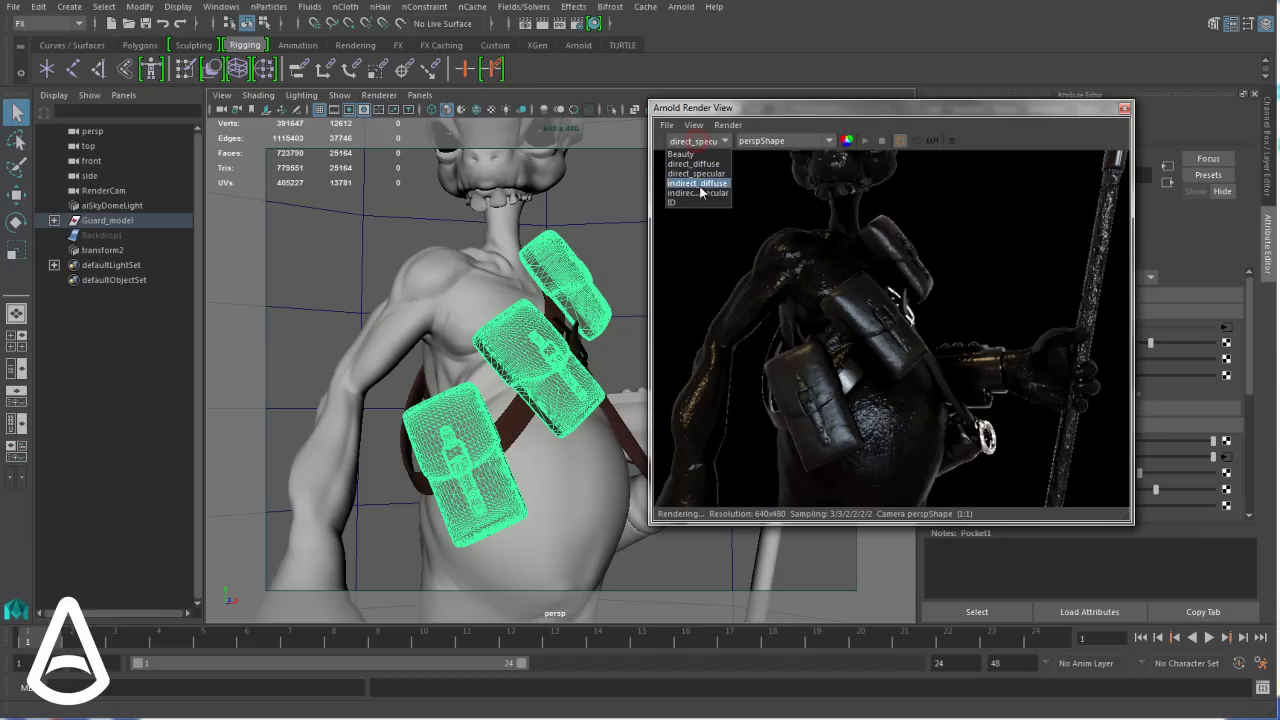
left_click(700, 184)
left_click(706, 141)
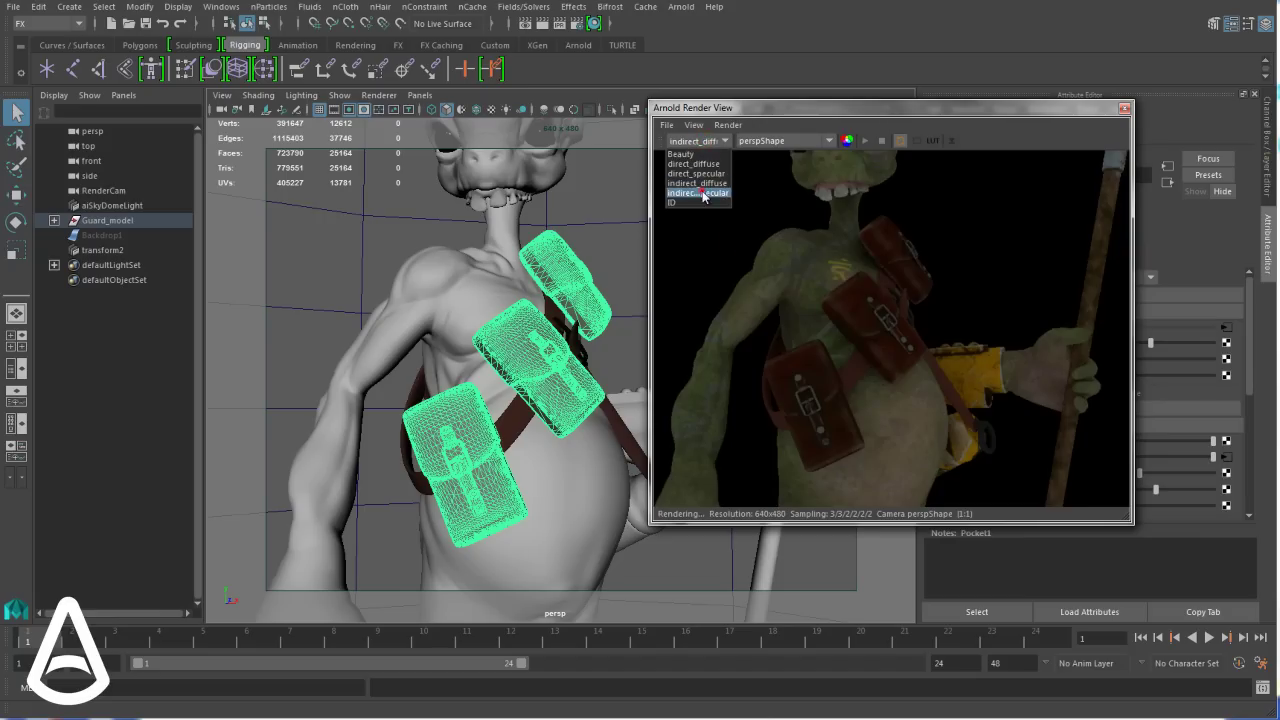
left_click(703, 193)
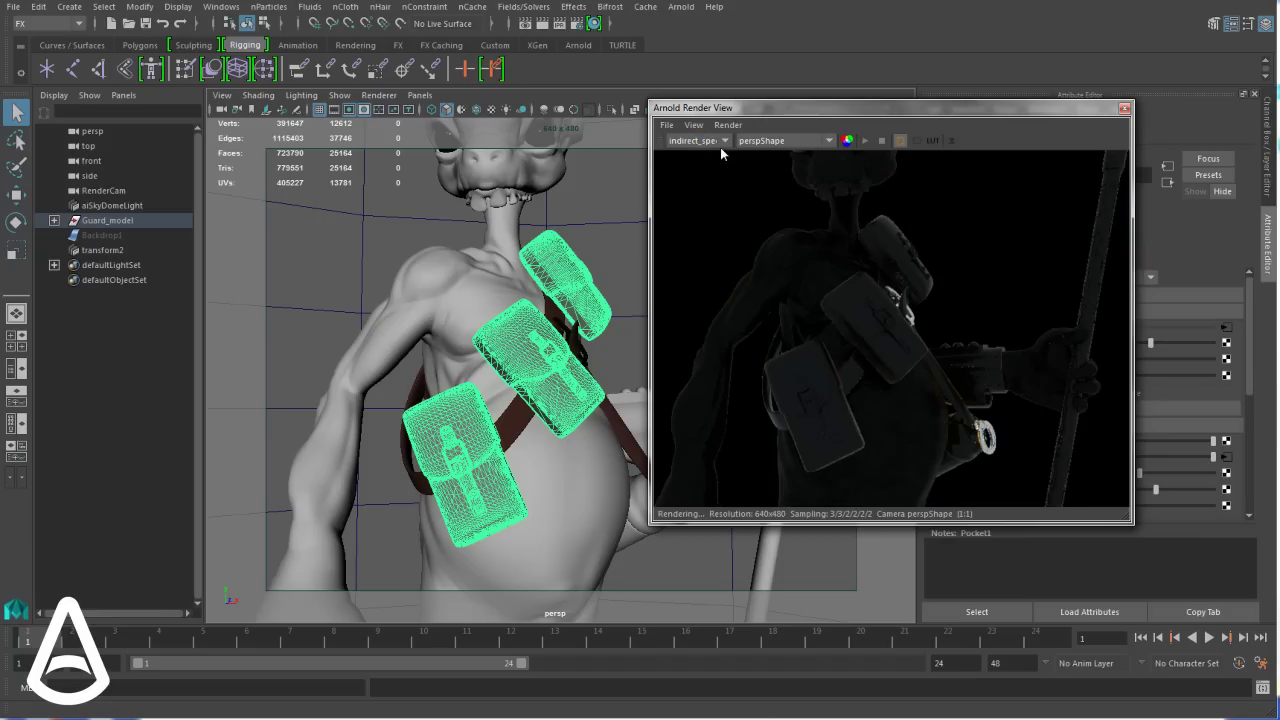
scroll(716, 145, "up", 2)
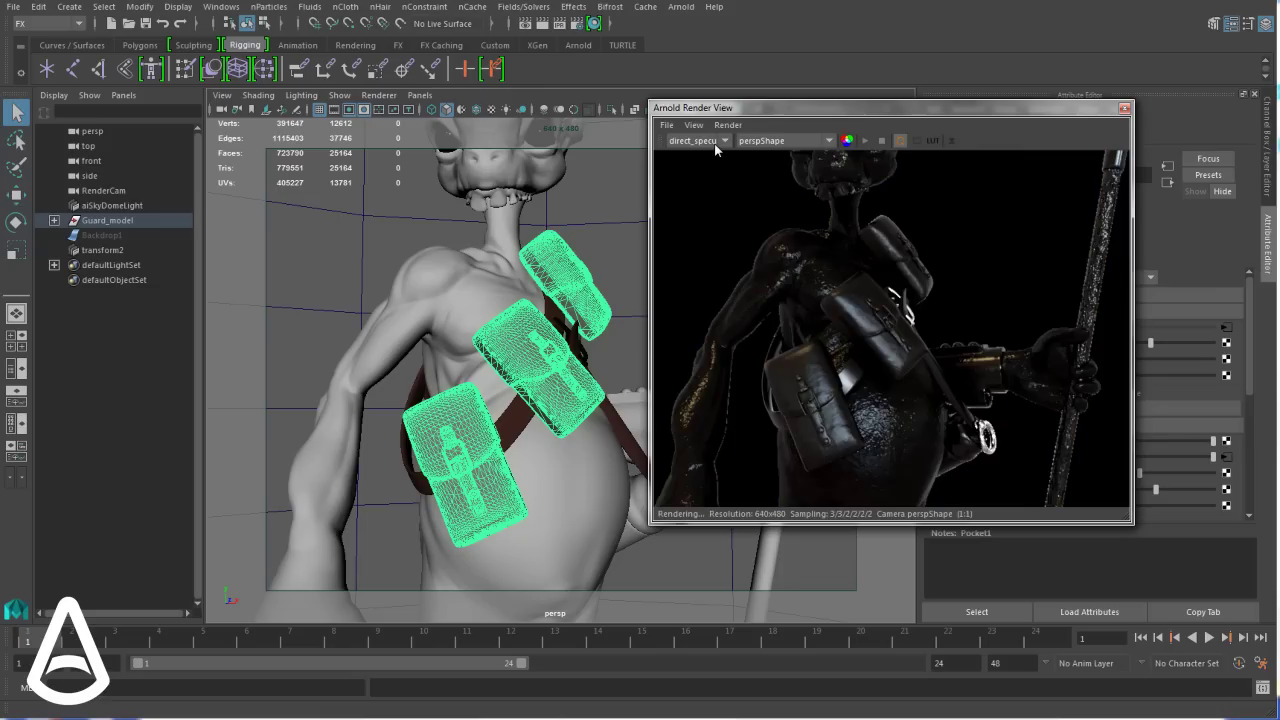
scroll(716, 145, "down", 1)
key("a")
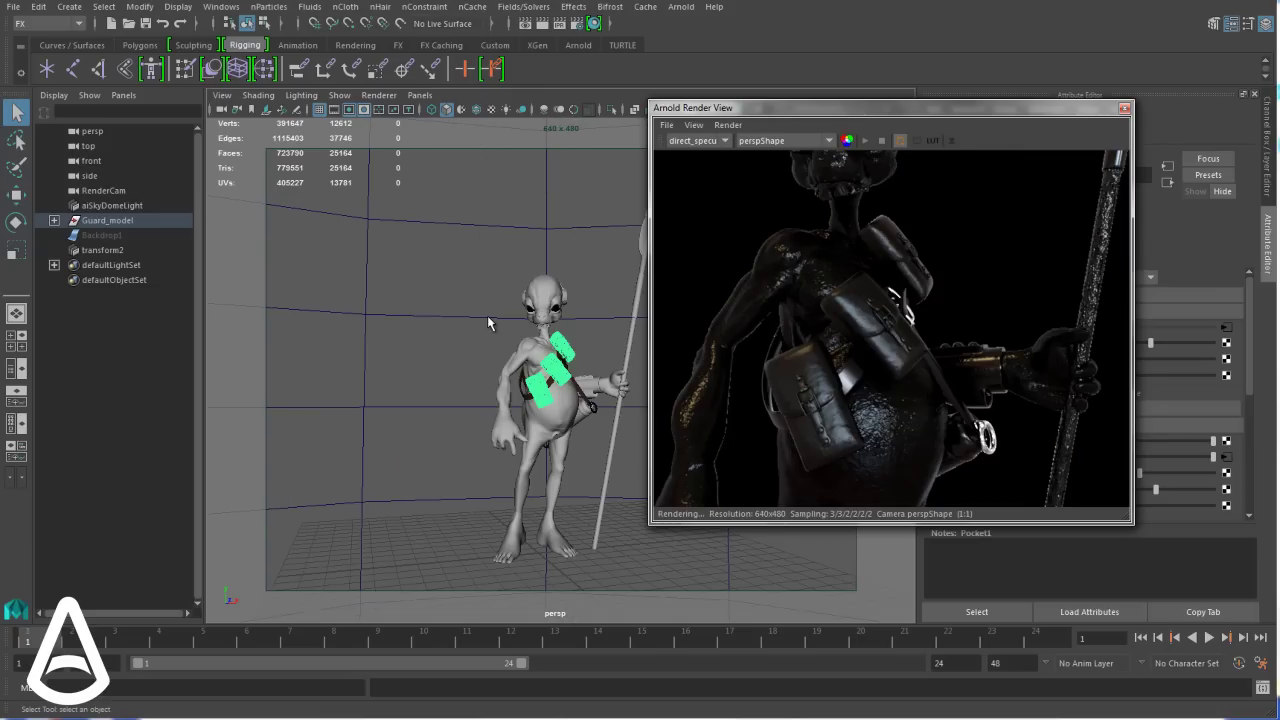
key("f")
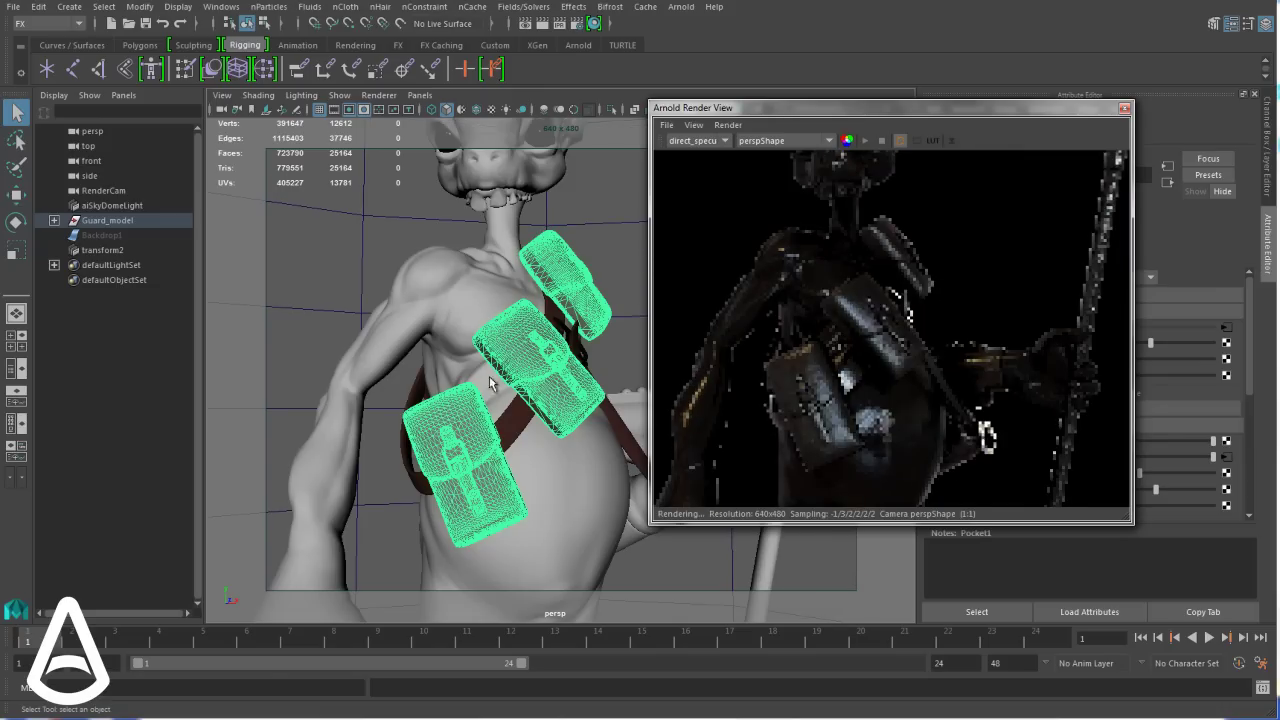
mouse_move(485, 396)
left_mouse_down("alt")
mouse_move(500, 406)
mouse_move(470, 408)
left_mouse_up("alt")
left_click(694, 141)
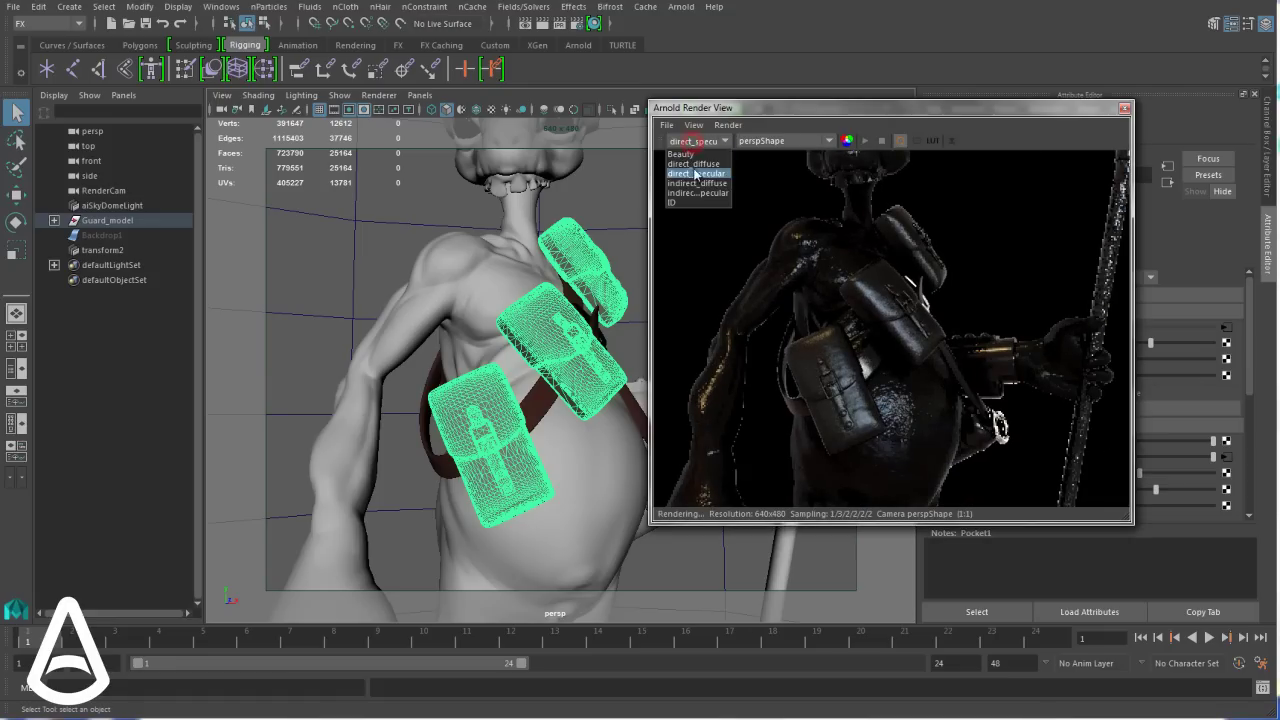
left_click(694, 183)
left_click(712, 141)
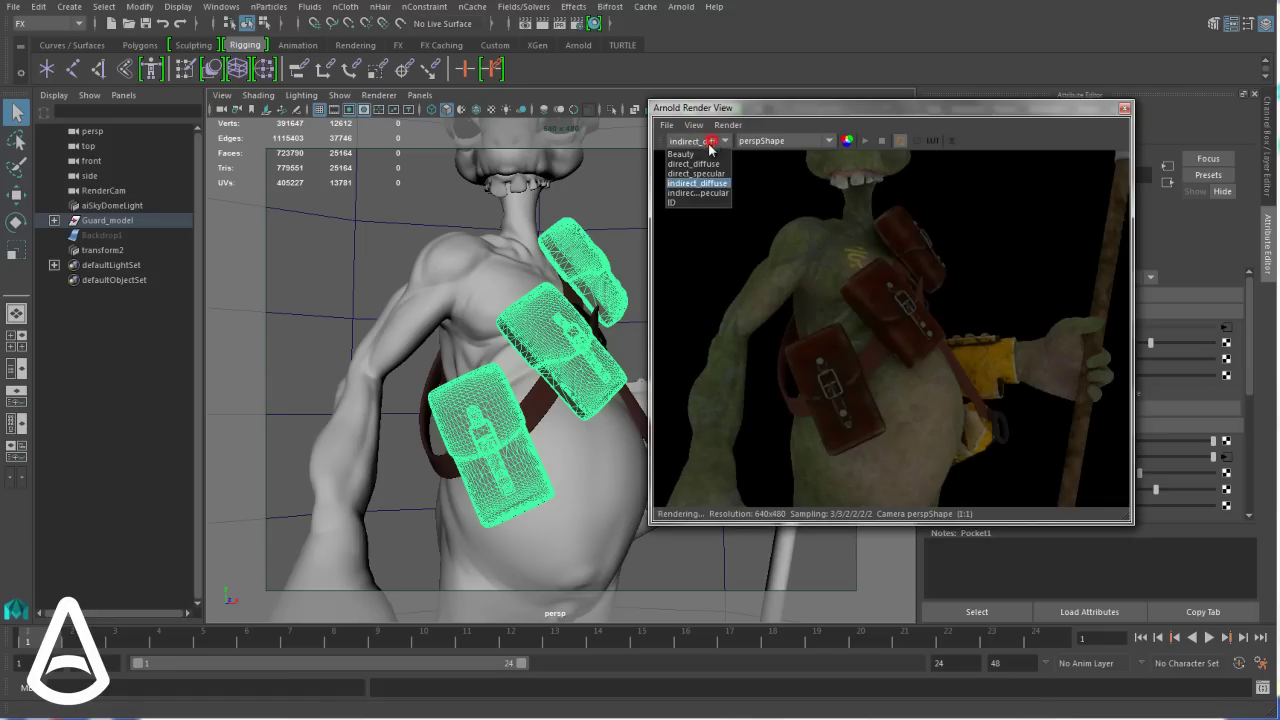
left_click(704, 154)
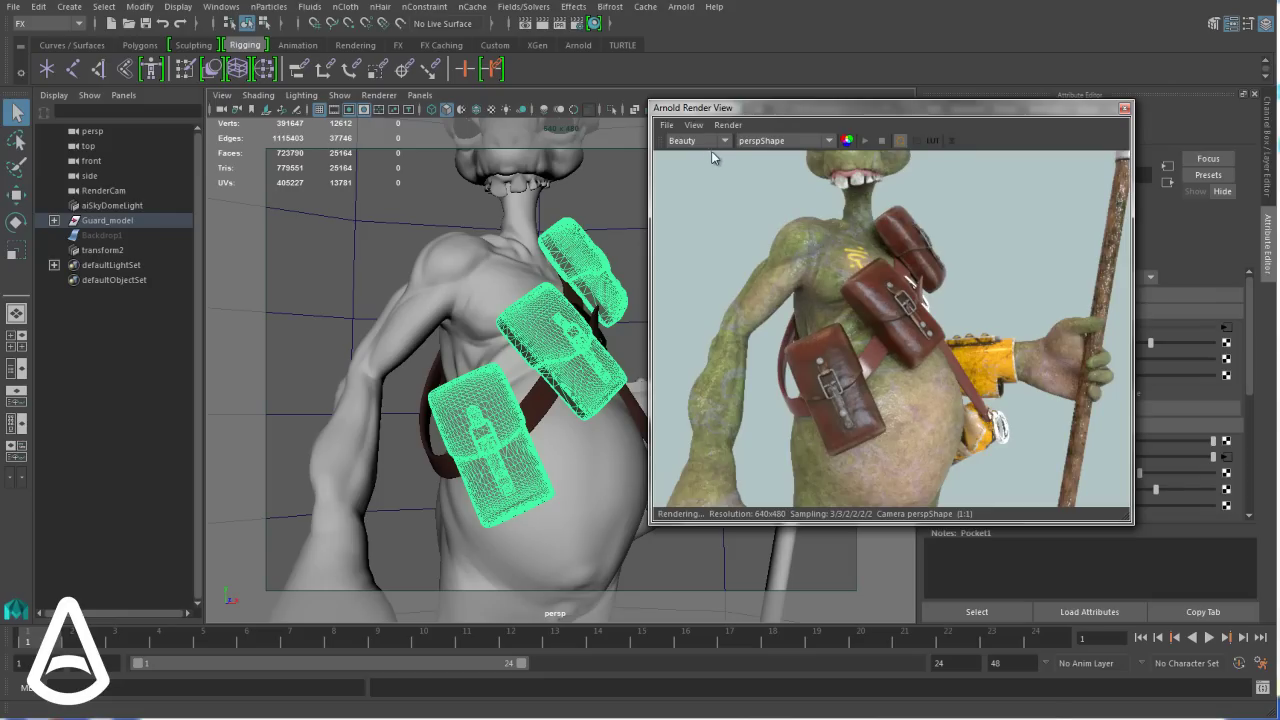
left_click(693, 125)
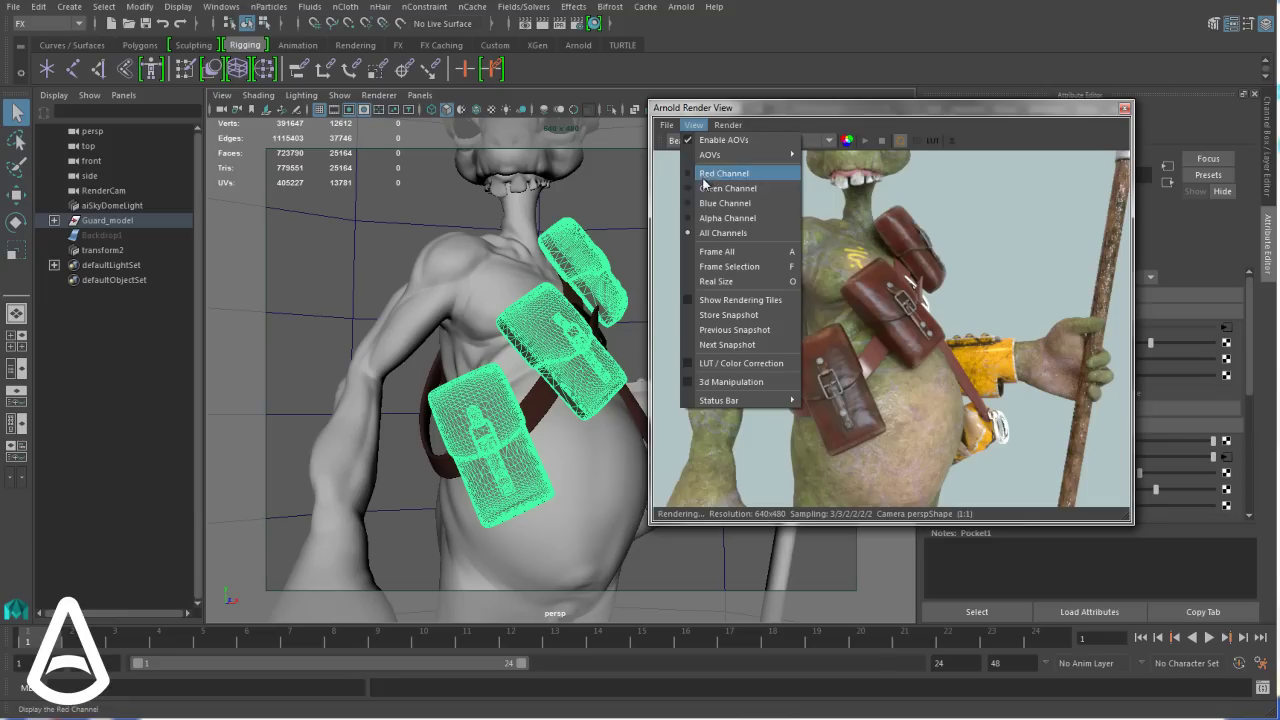
left_click(818, 133)
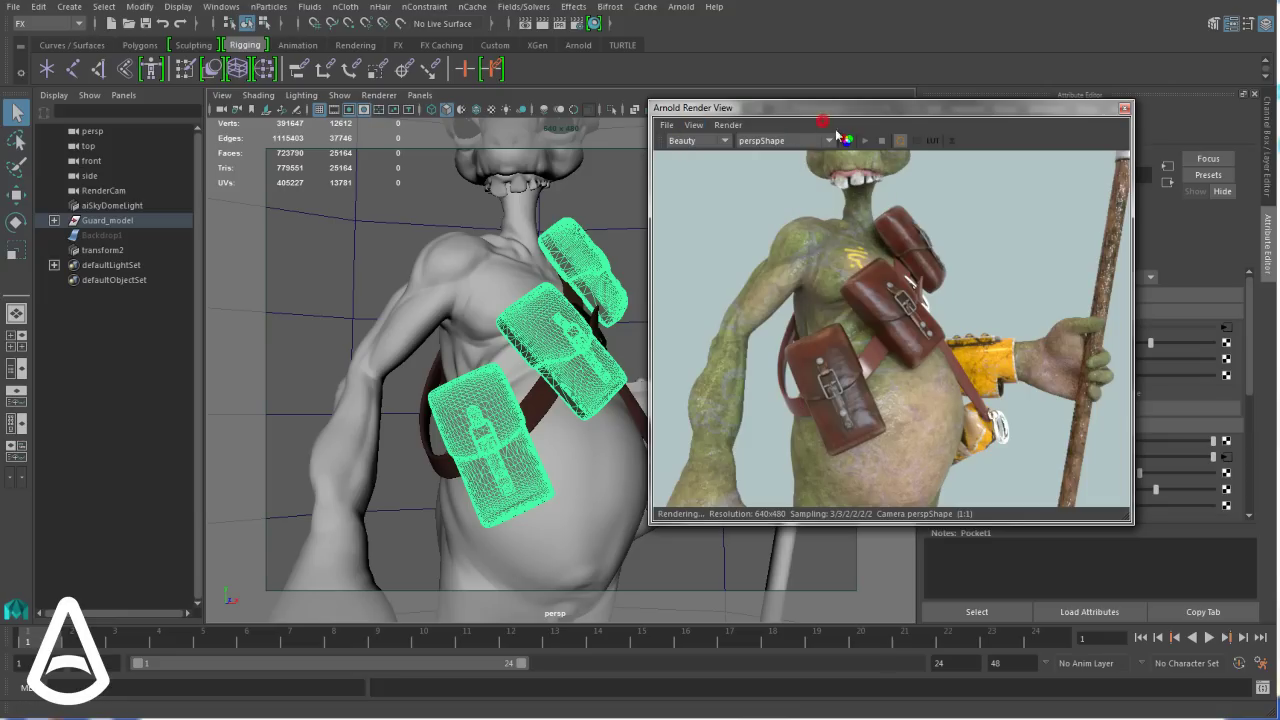
left_click(847, 142)
left_click(847, 142)
left_click(847, 142)
left_click(847, 142)
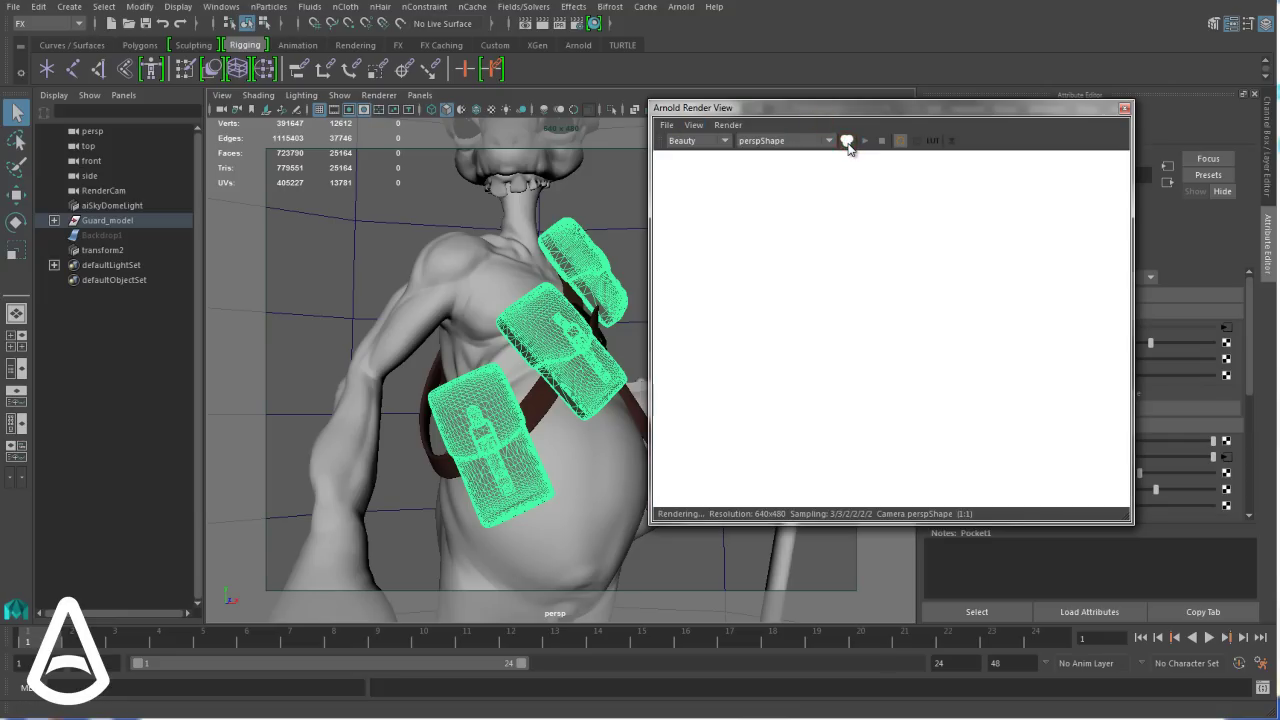
left_click(847, 142)
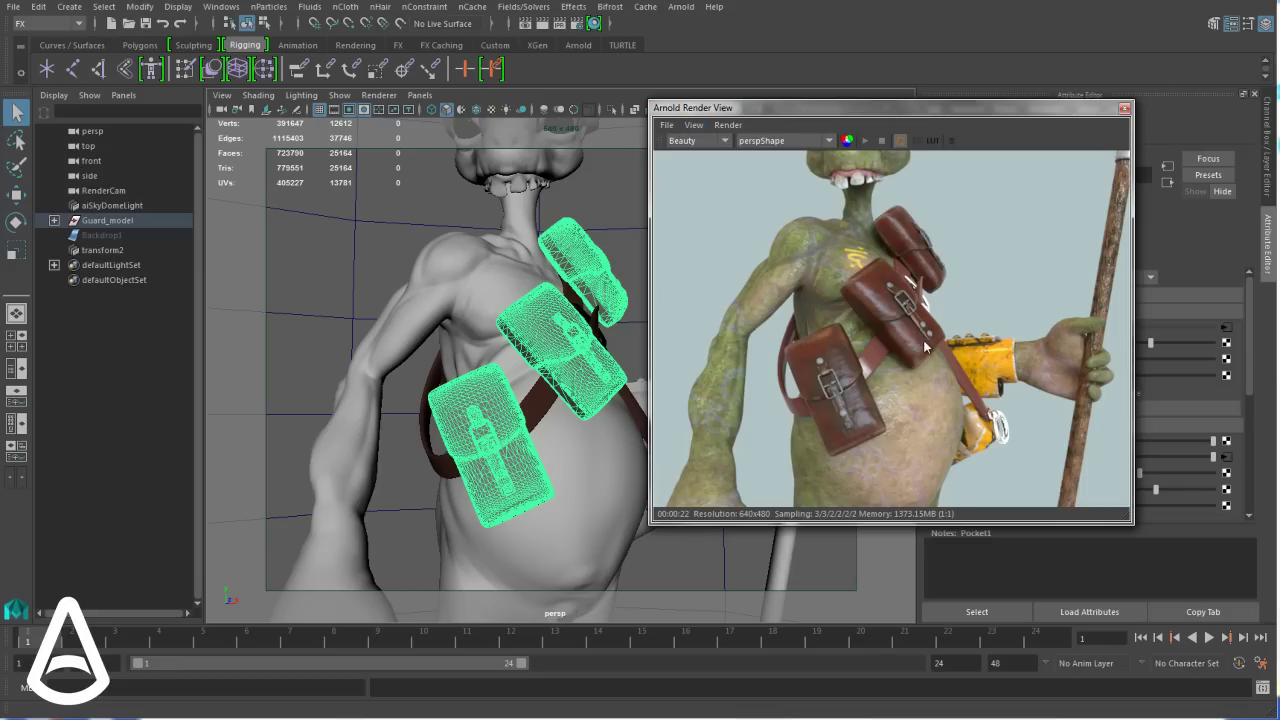
mouse_move(925, 341)
middle_mouse_down()
mouse_move(830, 330)
mouse_move(949, 347)
middle_mouse_up()
scroll(949, 342, "down", 5)
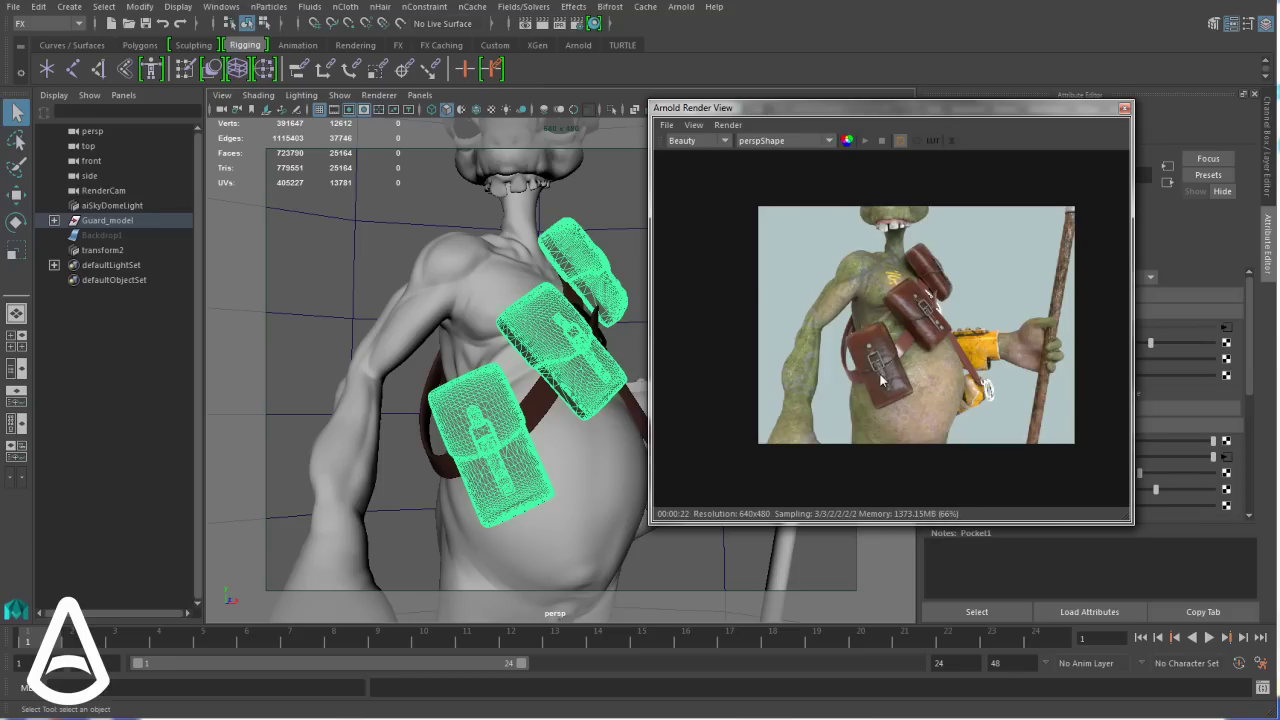
scroll(880, 373, "down", 4)
scroll(940, 345, "up", 2)
middle_click_drag(940, 345, 905, 340)
scroll(890, 340, "up", 1)
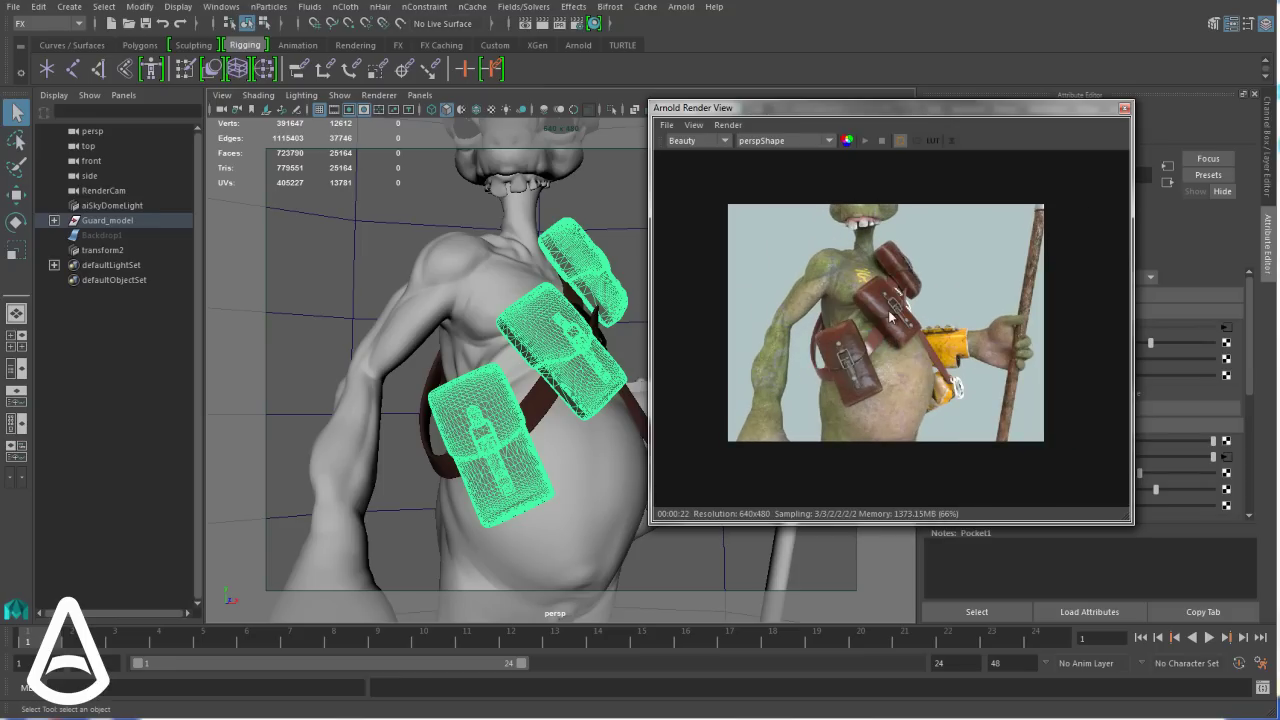
left_click(693, 125)
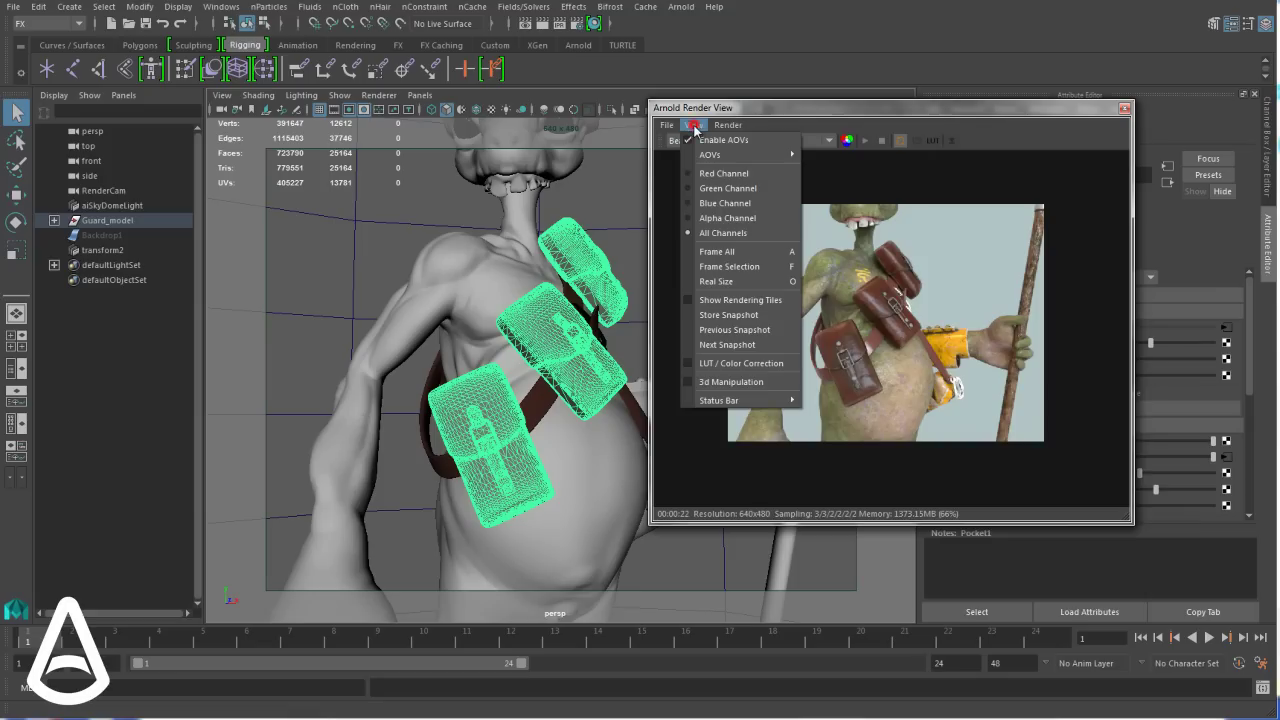
left_click(738, 253)
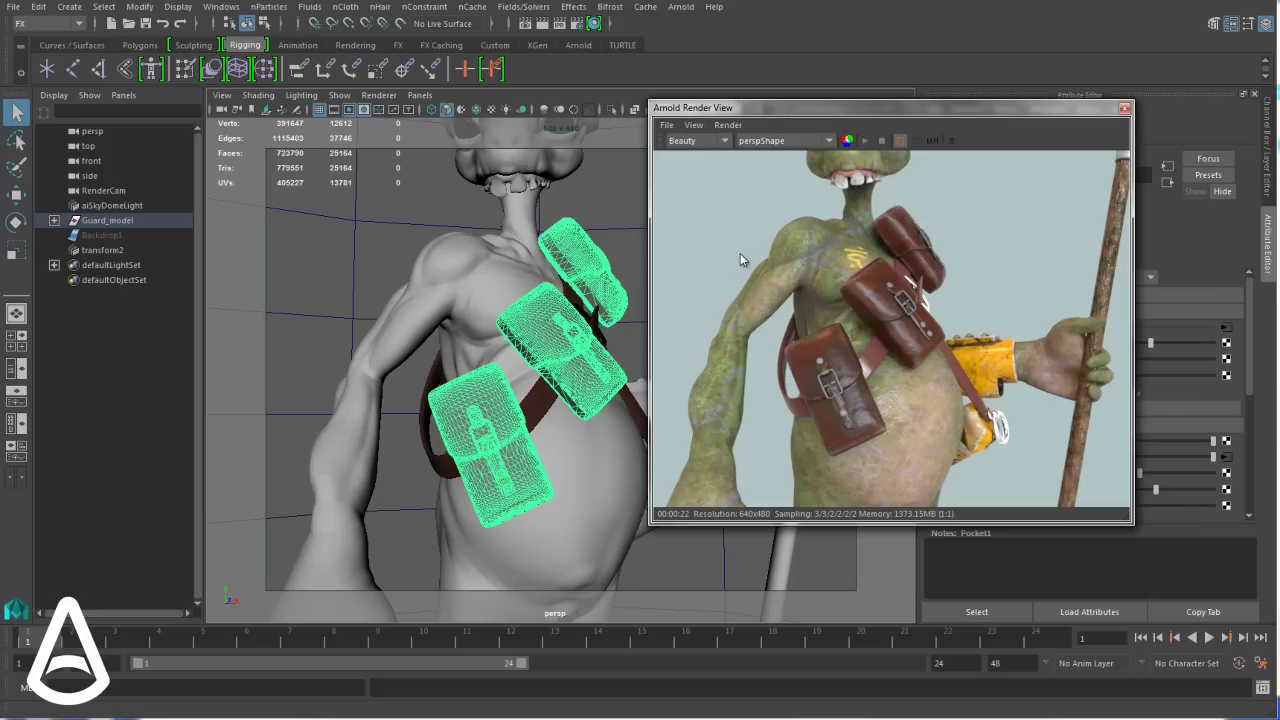
left_click_drag(820, 237, 955, 372)
scroll(904, 324, "up", 5)
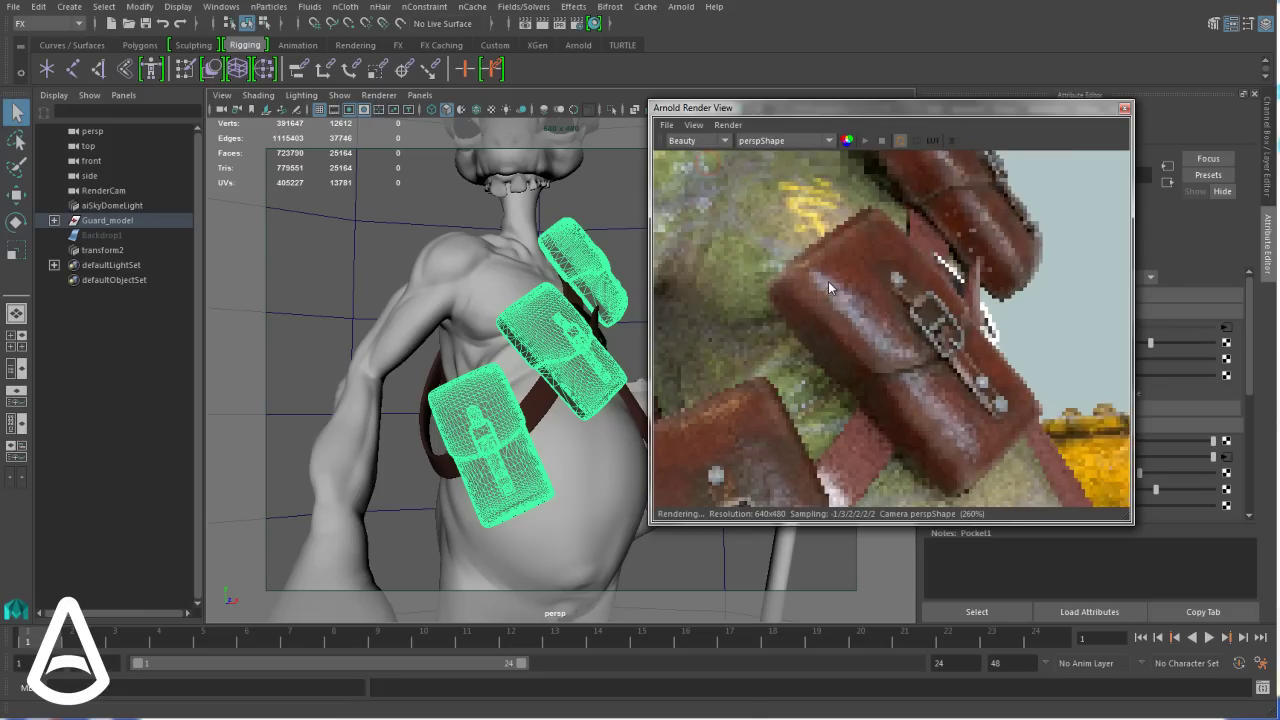
scroll(829, 286, "down", 5)
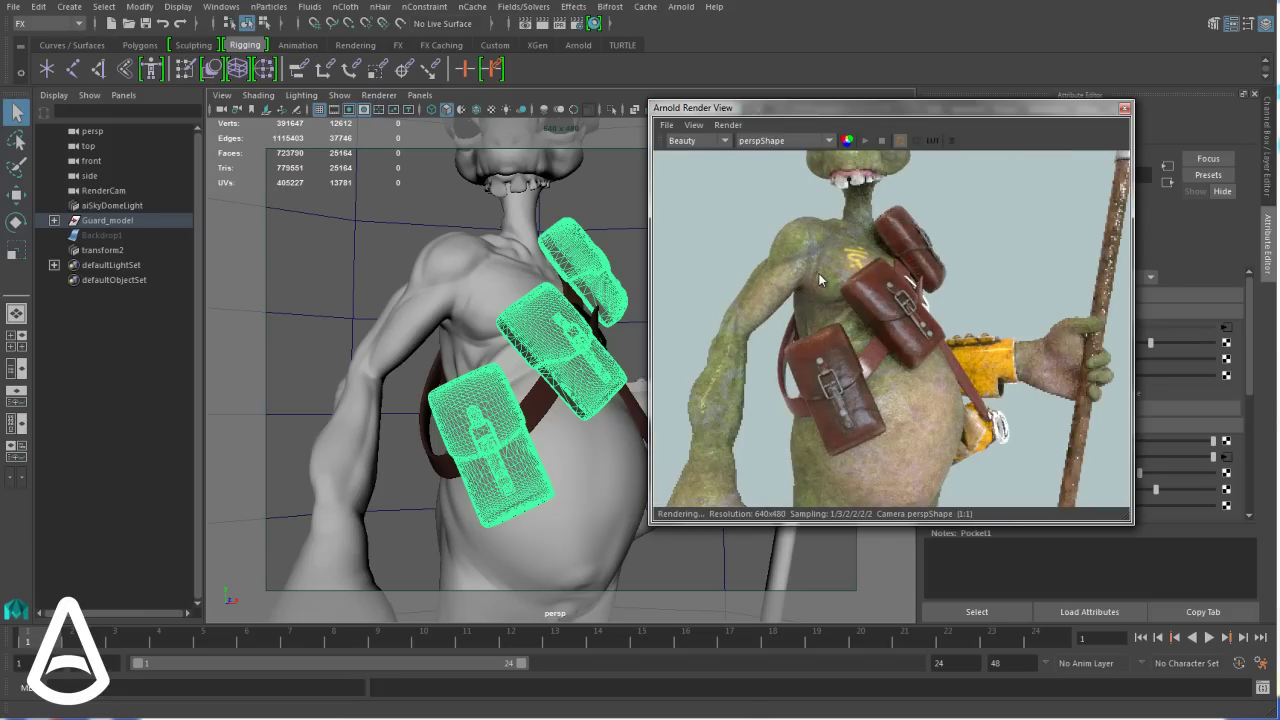
left_click(693, 125)
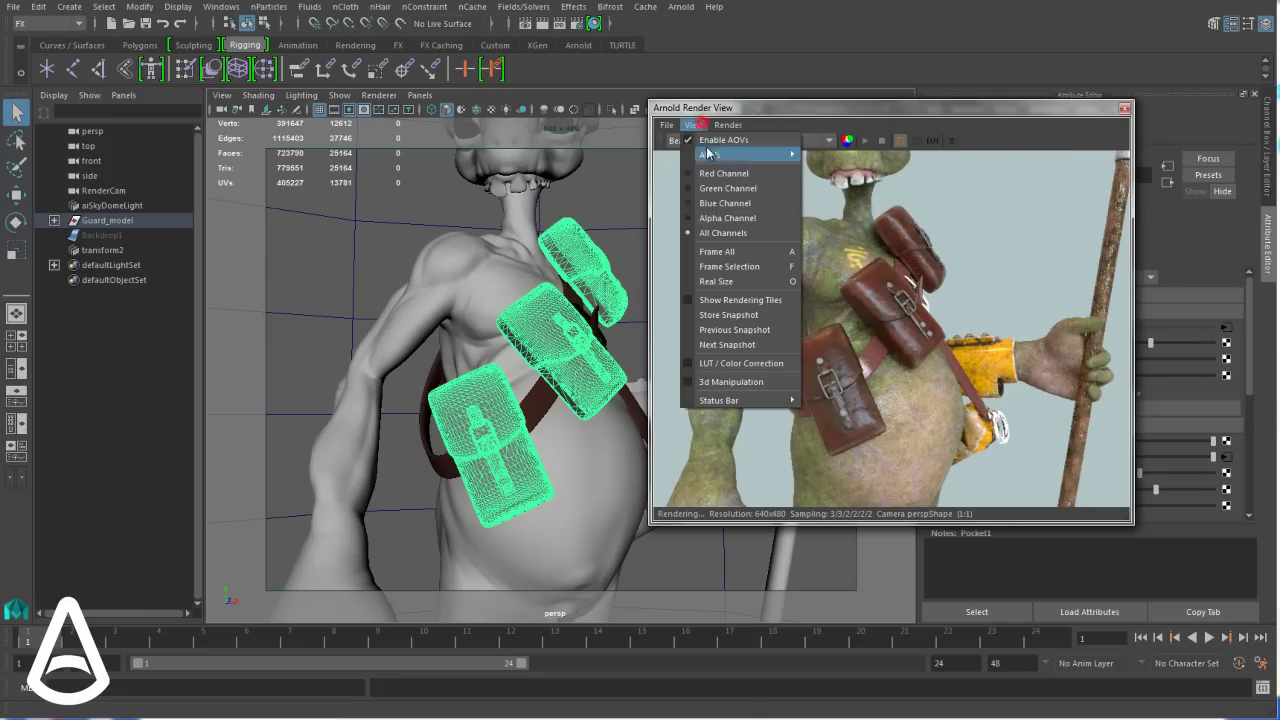
Enable 3D manipulation in the render view and move the camera over the guard's head and torso
left_click(731, 382)
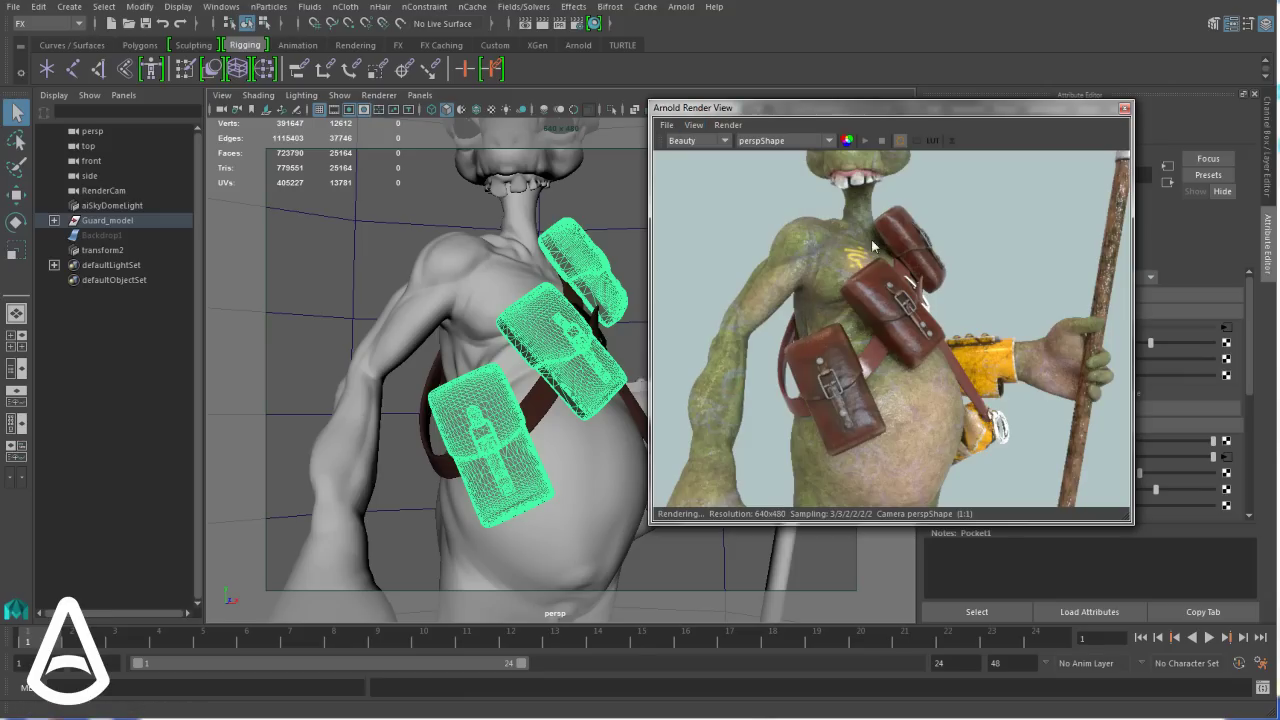
mouse_move(882, 340)
left_mouse_down()
mouse_move(947, 367)
mouse_move(865, 363)
mouse_move(850, 346)
mouse_move(875, 352)
left_mouse_up()
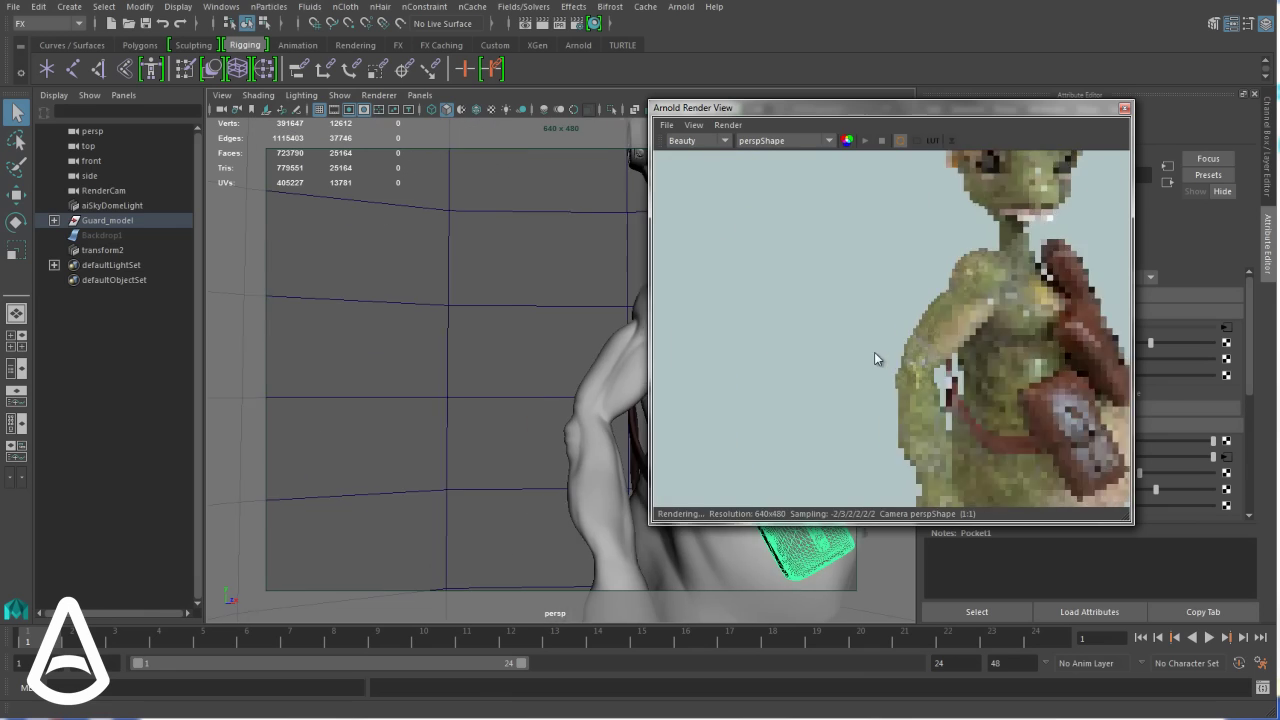
left_click_drag(1019, 410, 882, 386)
scroll(933, 370, "down", 10)
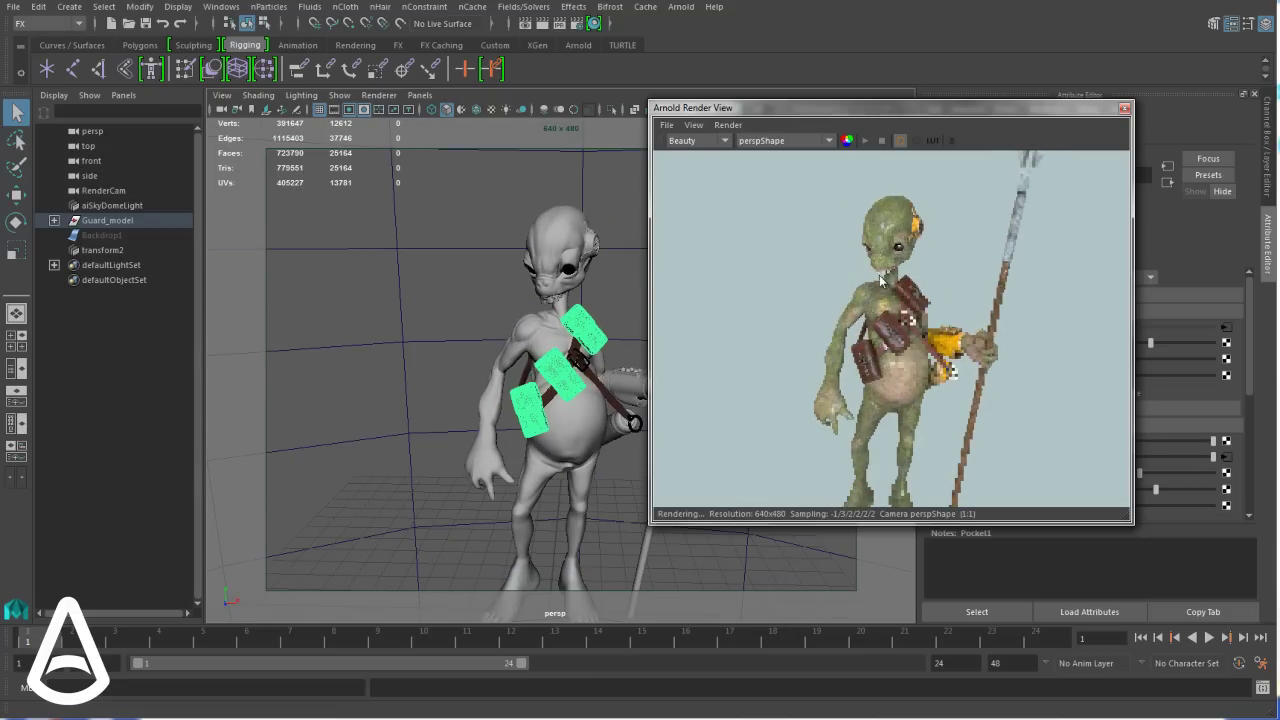
Move and enlarge the render window, then orbit and pull the camera back to show the whole guard
left_click_drag(834, 114, 481, 110)
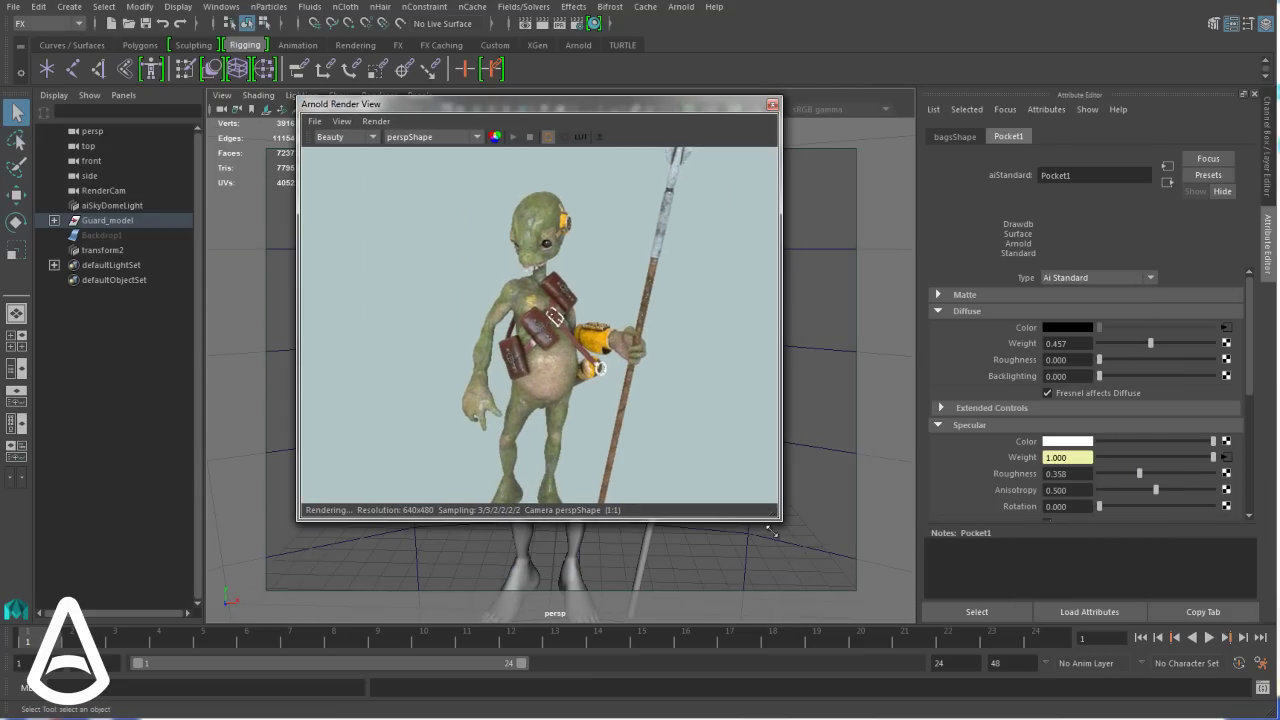
left_click_drag(771, 517, 931, 639)
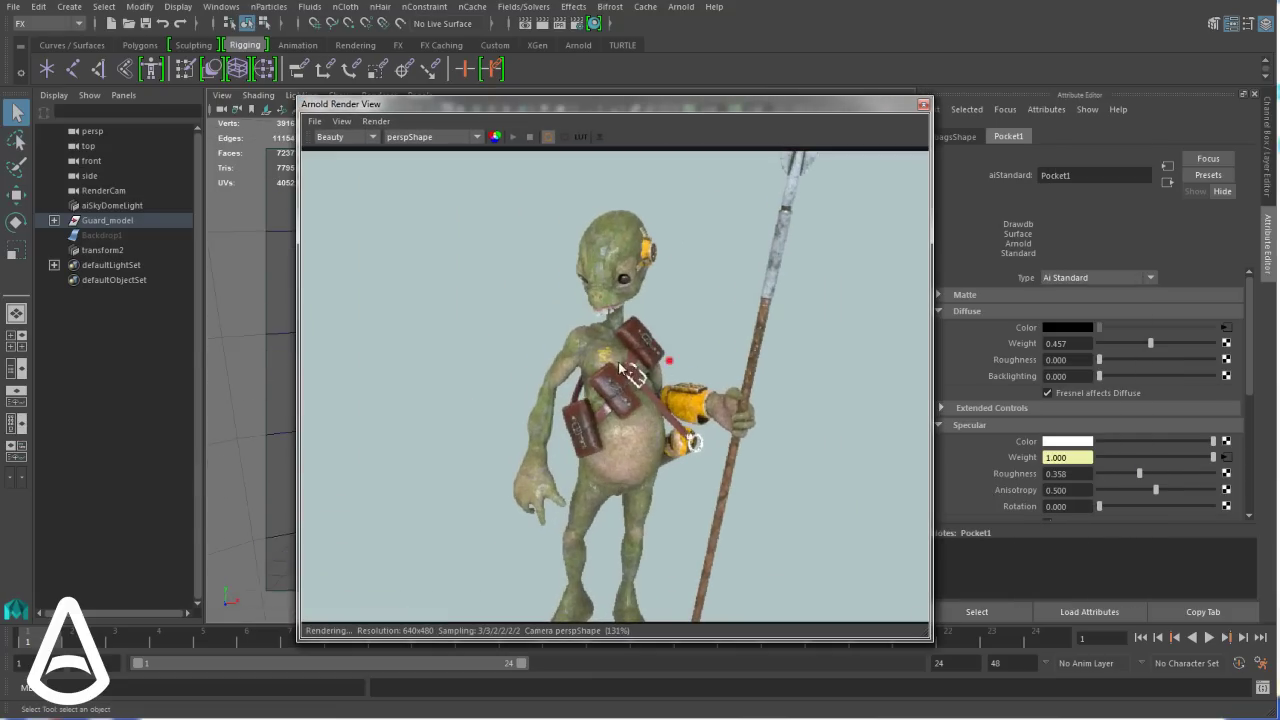
left_click_drag(688, 356, 656, 344, "alt")
mouse_move(650, 373)
right_mouse_down("alt")
mouse_move(672, 379)
mouse_move(666, 354)
mouse_move(653, 366)
right_mouse_up("alt")
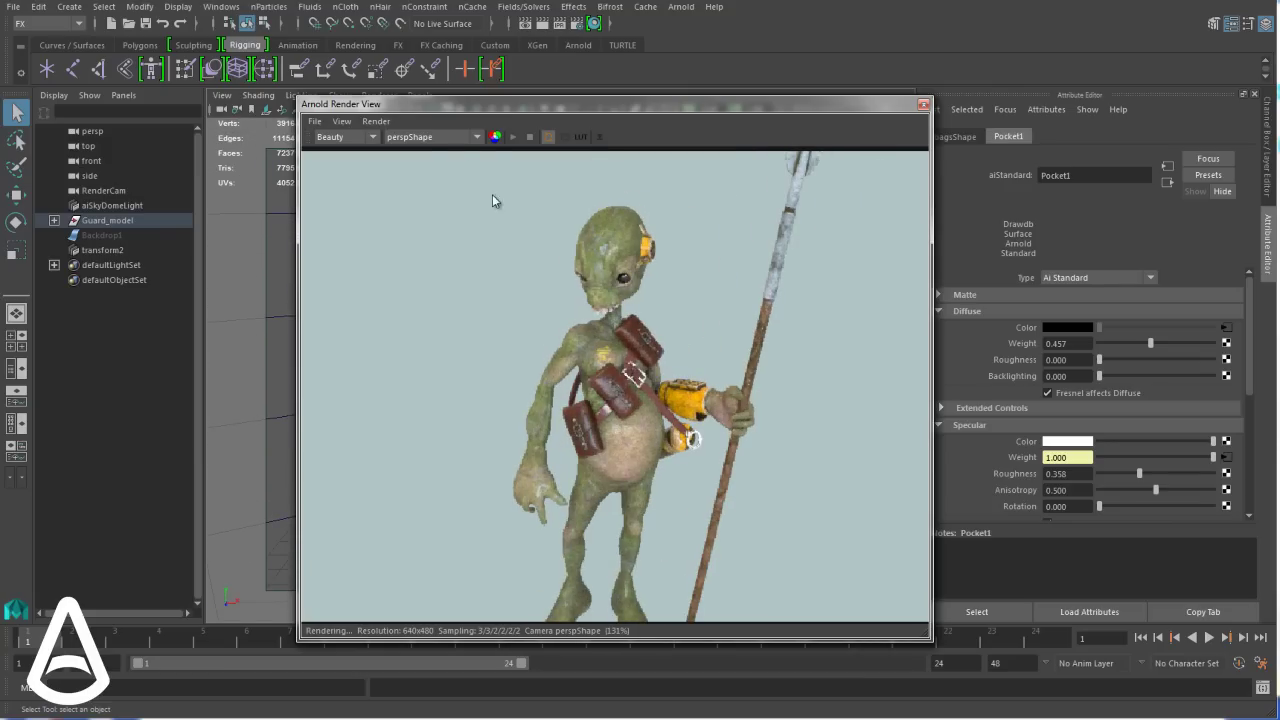
left_click(341, 121)
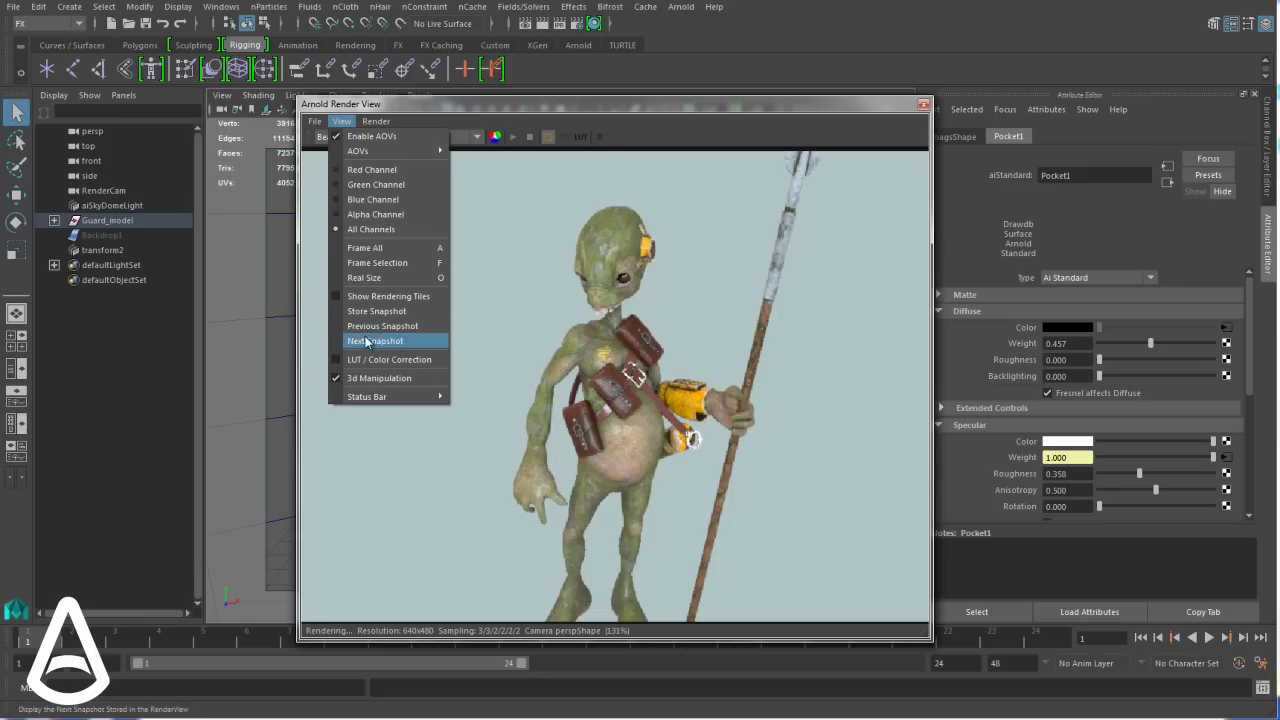
Store two snapshots of the render and orbit the camera to a side view
left_click(490, 116)
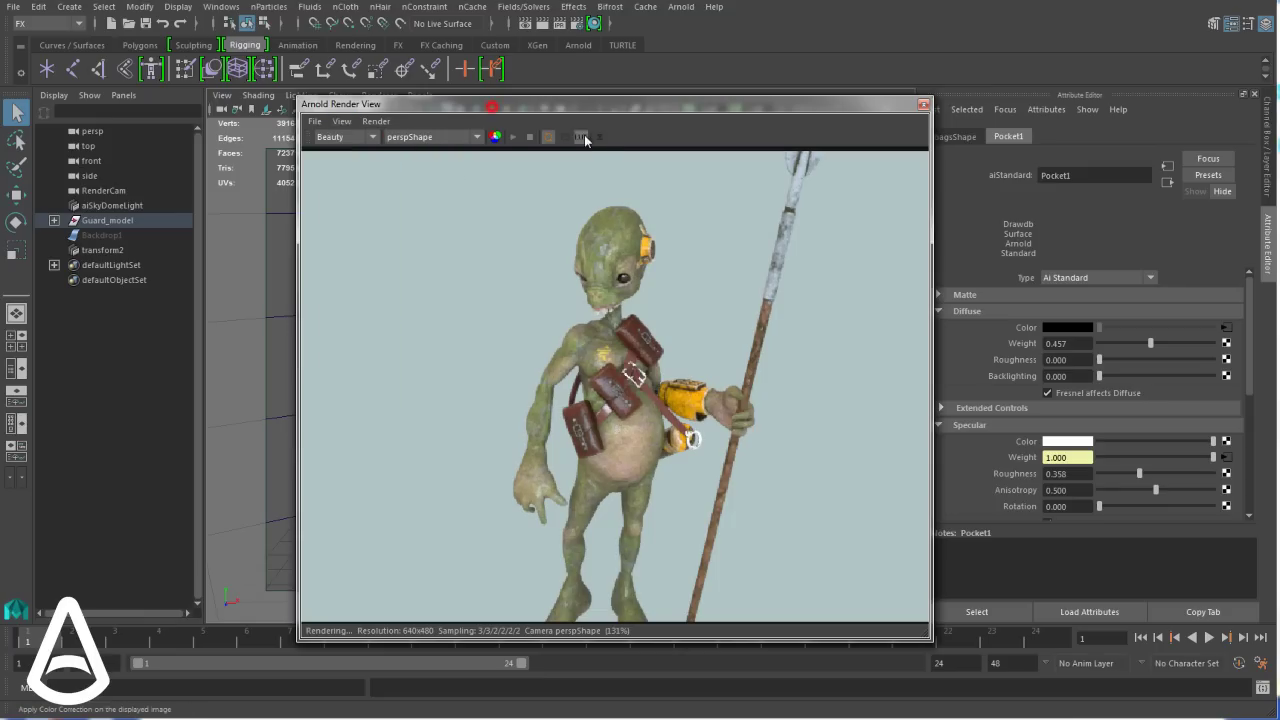
left_click(600, 133)
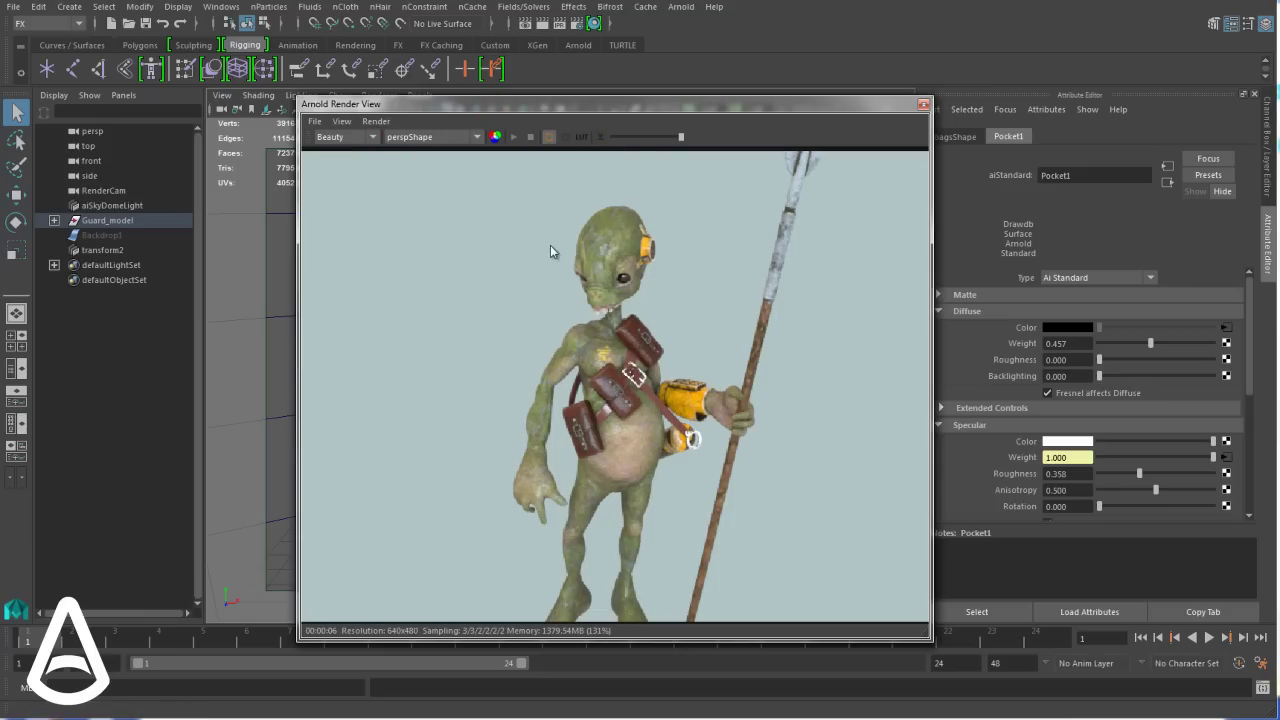
scroll(672, 332, "down", 5)
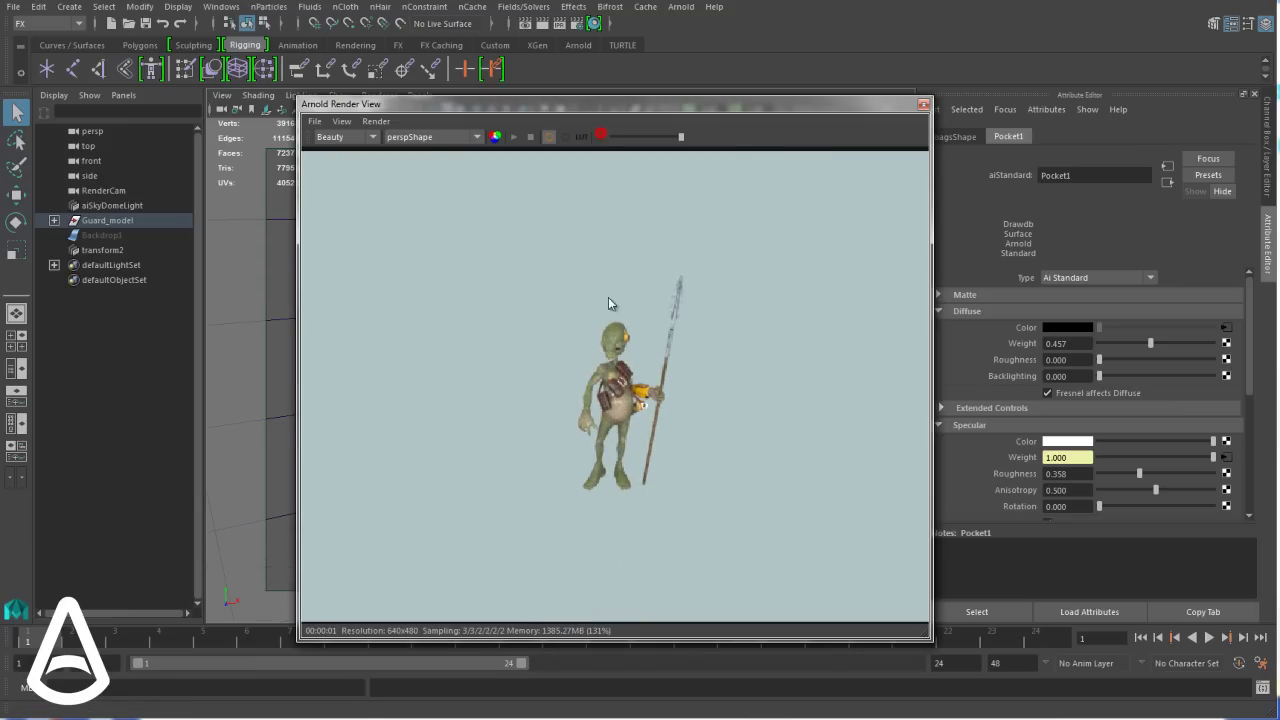
left_click_drag(588, 474, 762, 398, "alt")
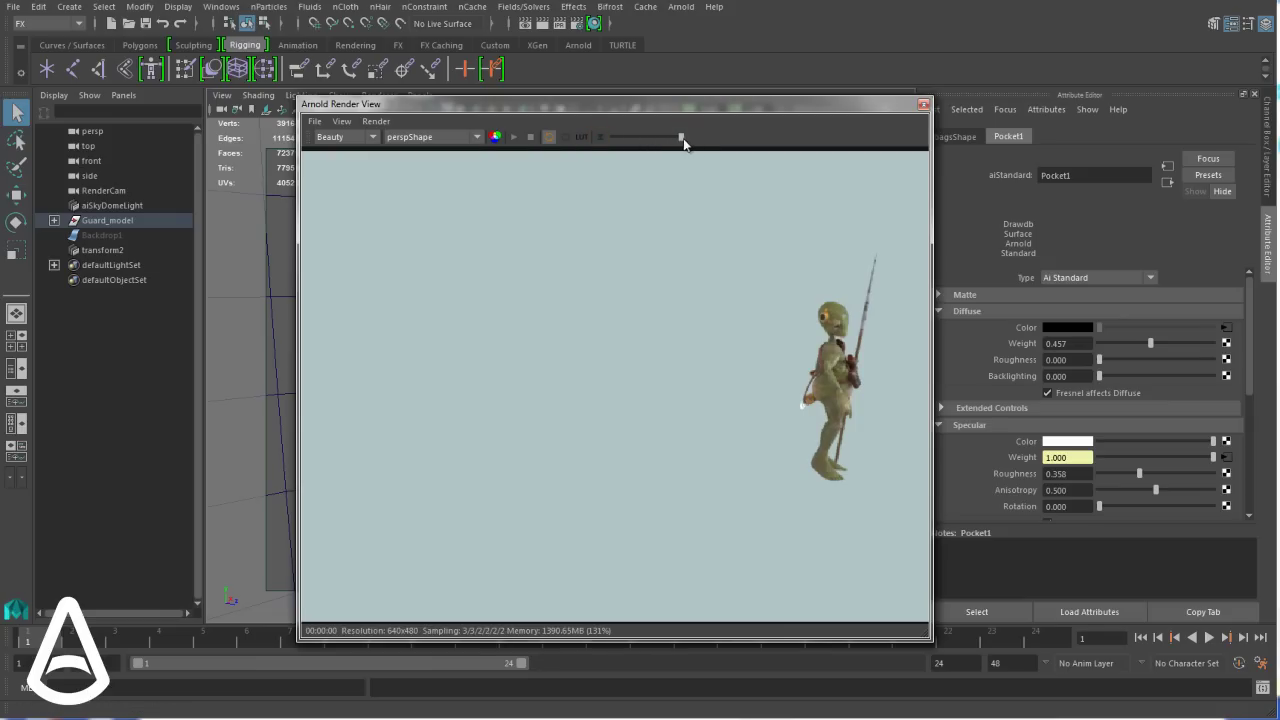
Browse the stored snapshots, delete all three, and orbit the camera to turn the guard
mouse_move(675, 140)
left_mouse_down()
mouse_move(612, 140)
mouse_move(656, 138)
left_mouse_up()
mouse_move(657, 140)
left_mouse_down()
mouse_move(612, 138)
mouse_move(636, 137)
left_mouse_up()
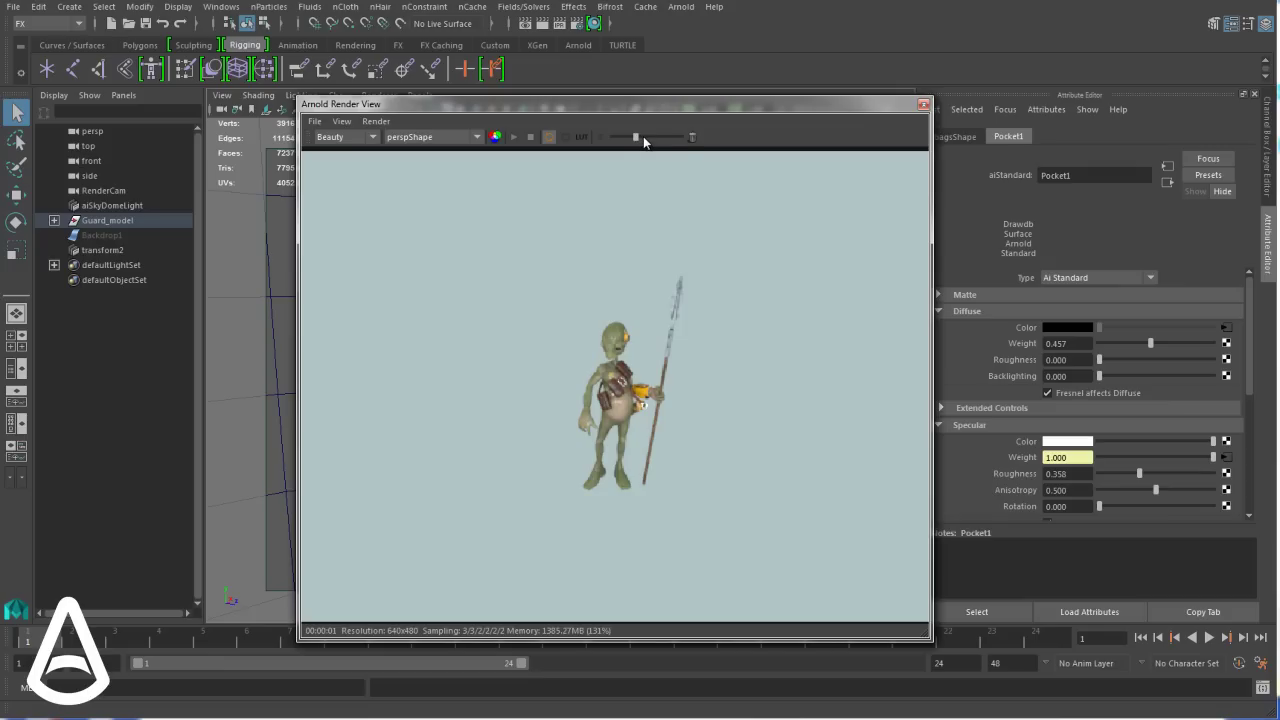
left_click(694, 143)
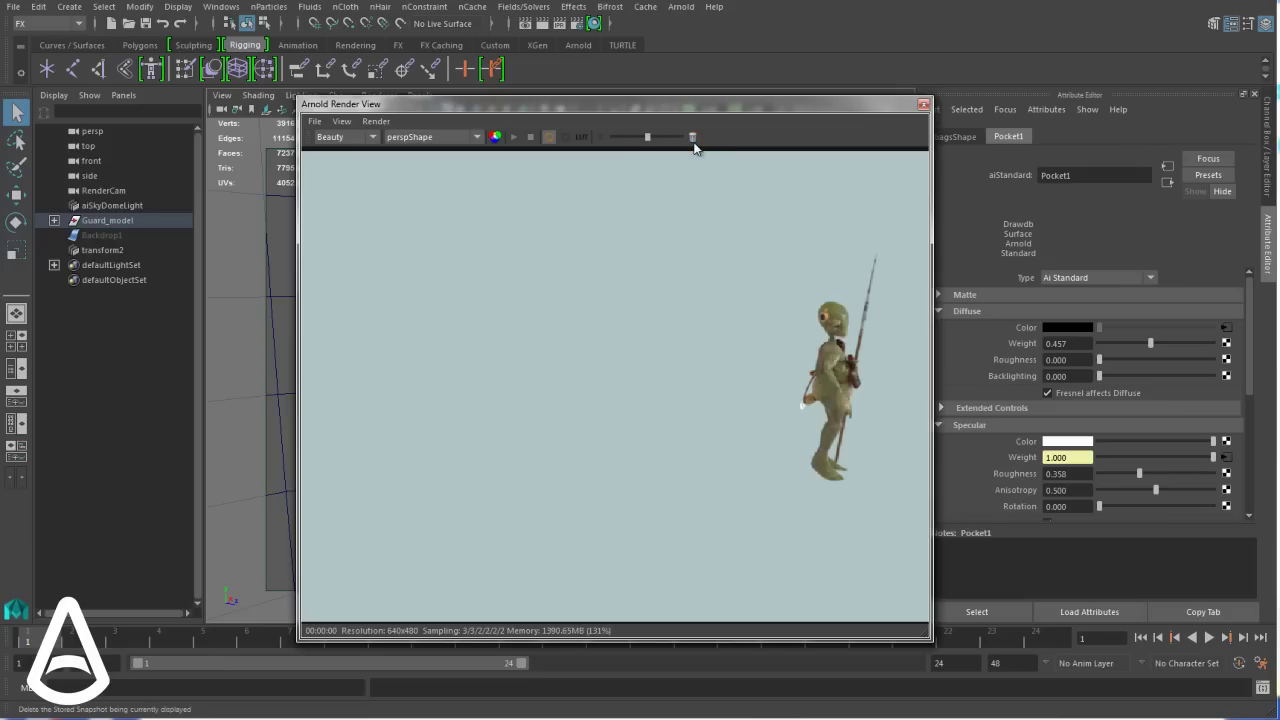
left_click(694, 143)
left_click(694, 143)
left_click_drag(820, 410, 657, 400, "alt")
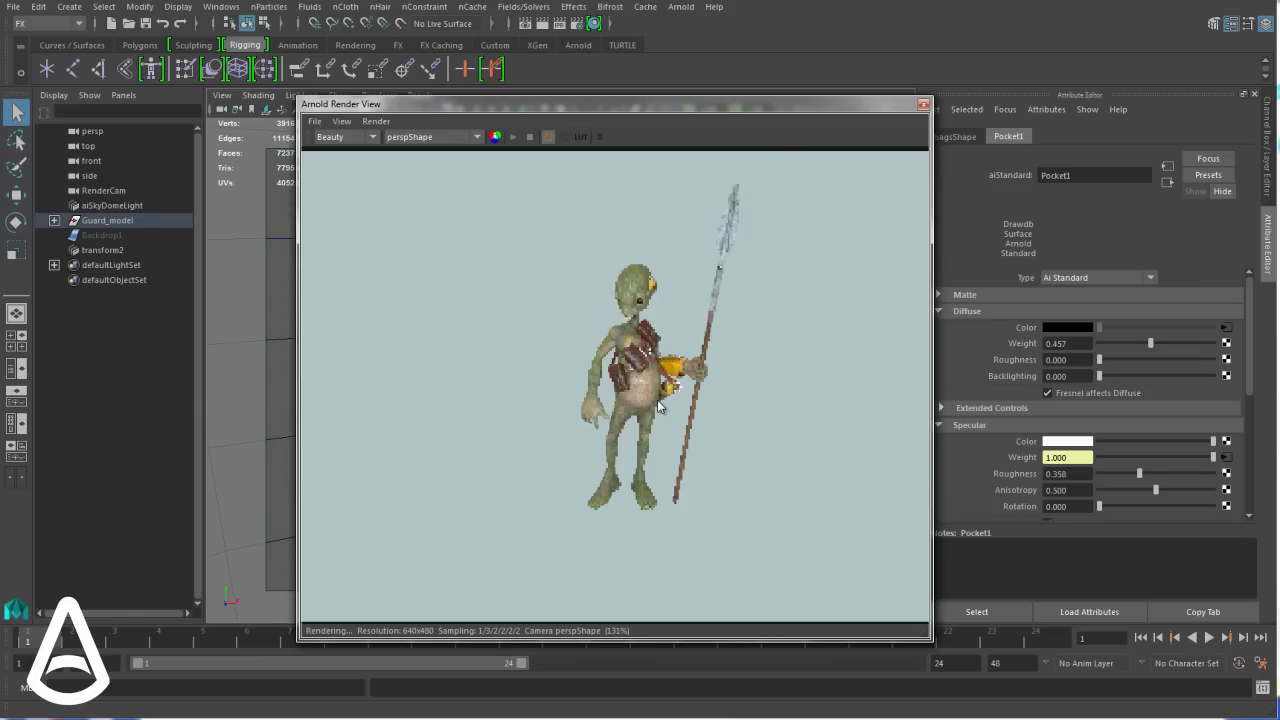
left_click(314, 121)
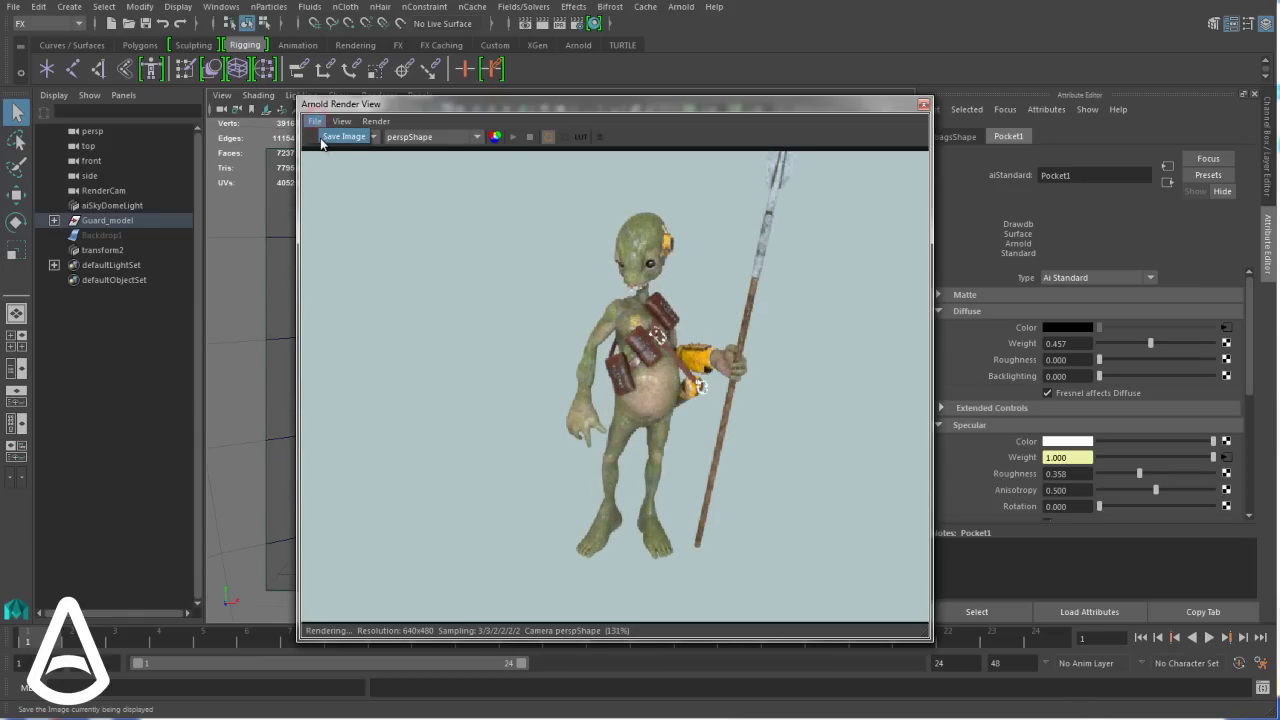
left_click(332, 137)
left_click_drag(508, 207, 466, 221)
left_click(390, 276)
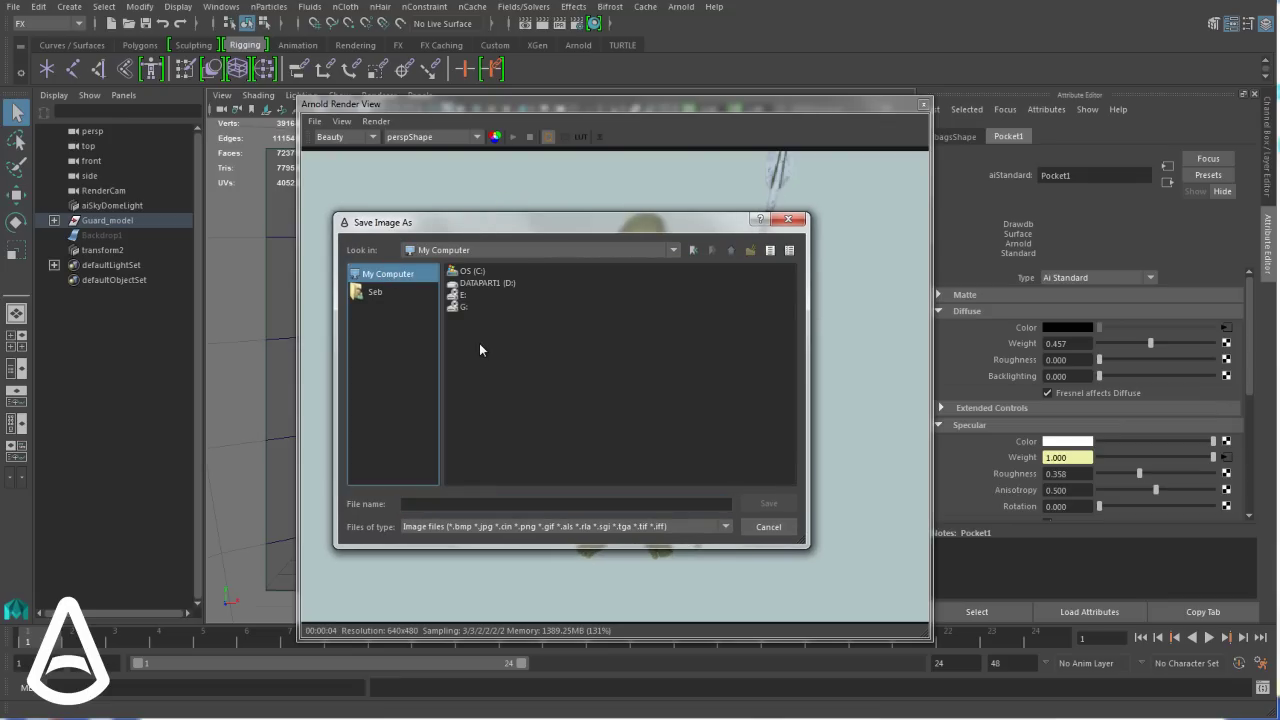
left_click(800, 224)
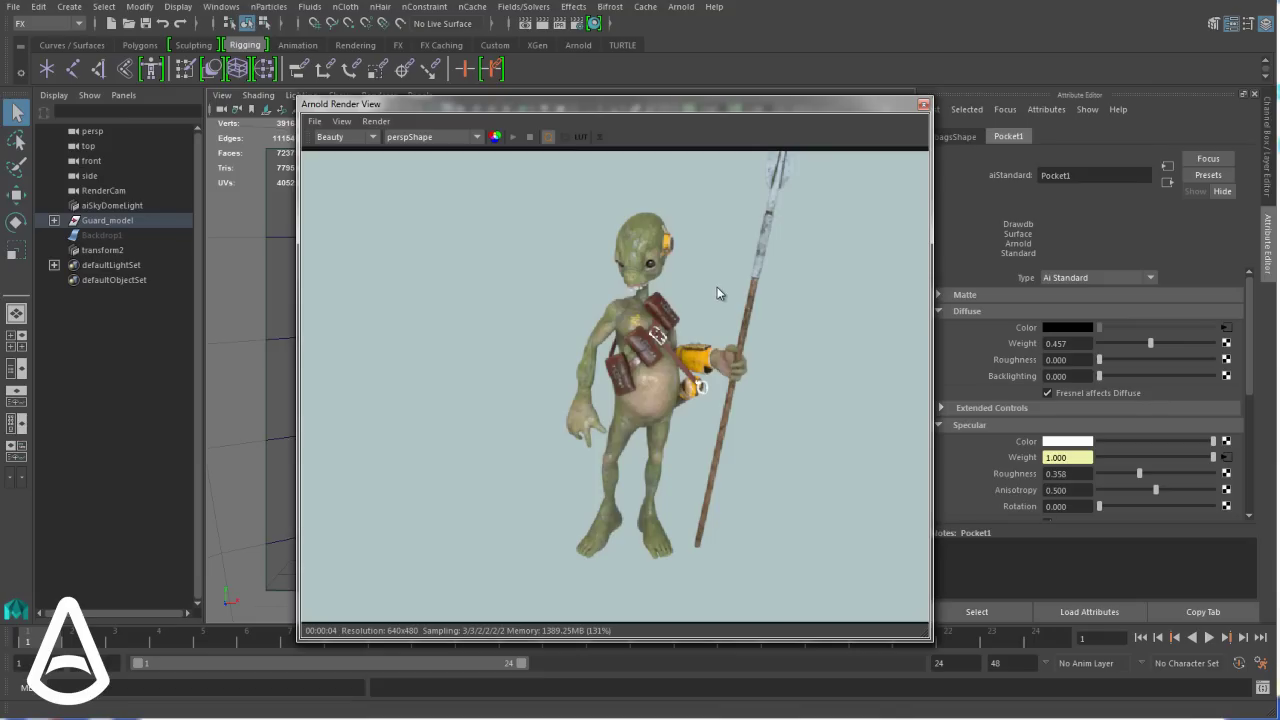
In colour correction, try a higher gamma, then set gamma to 1 and exposure to 0
left_click(580, 137)
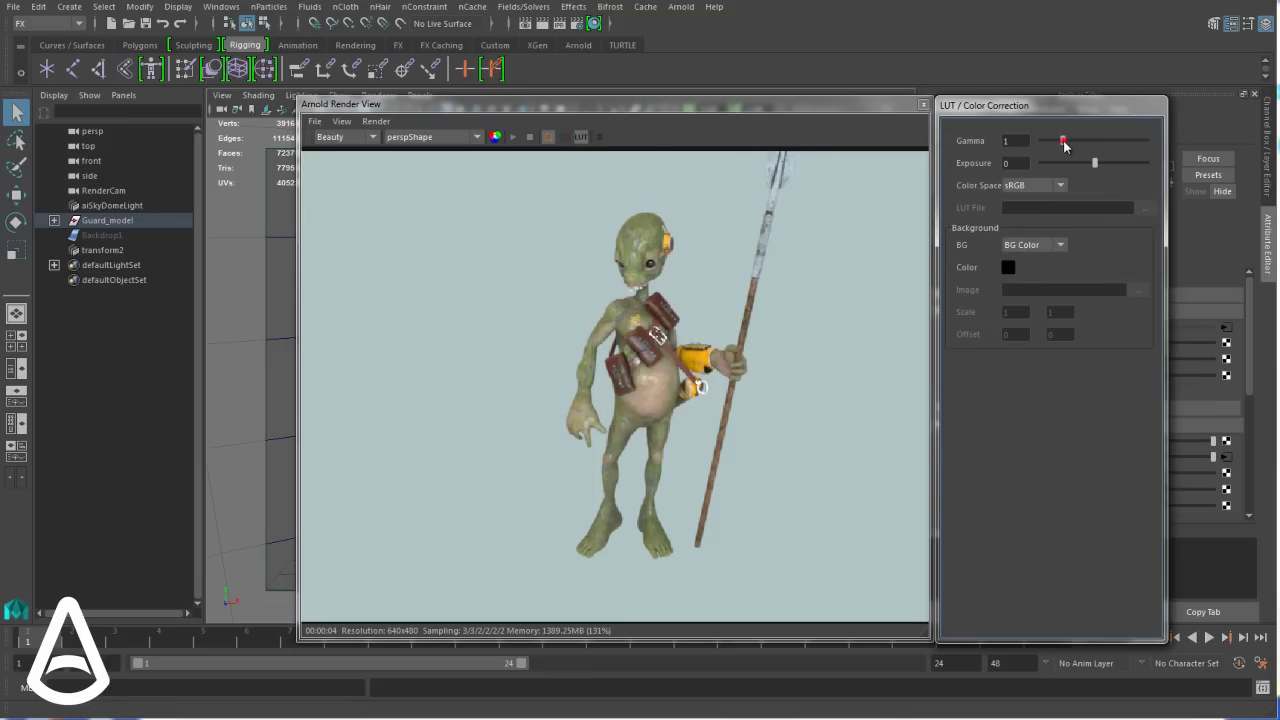
mouse_move(1066, 145)
left_mouse_down()
mouse_move(1090, 168)
mouse_move(1066, 170)
left_mouse_up()
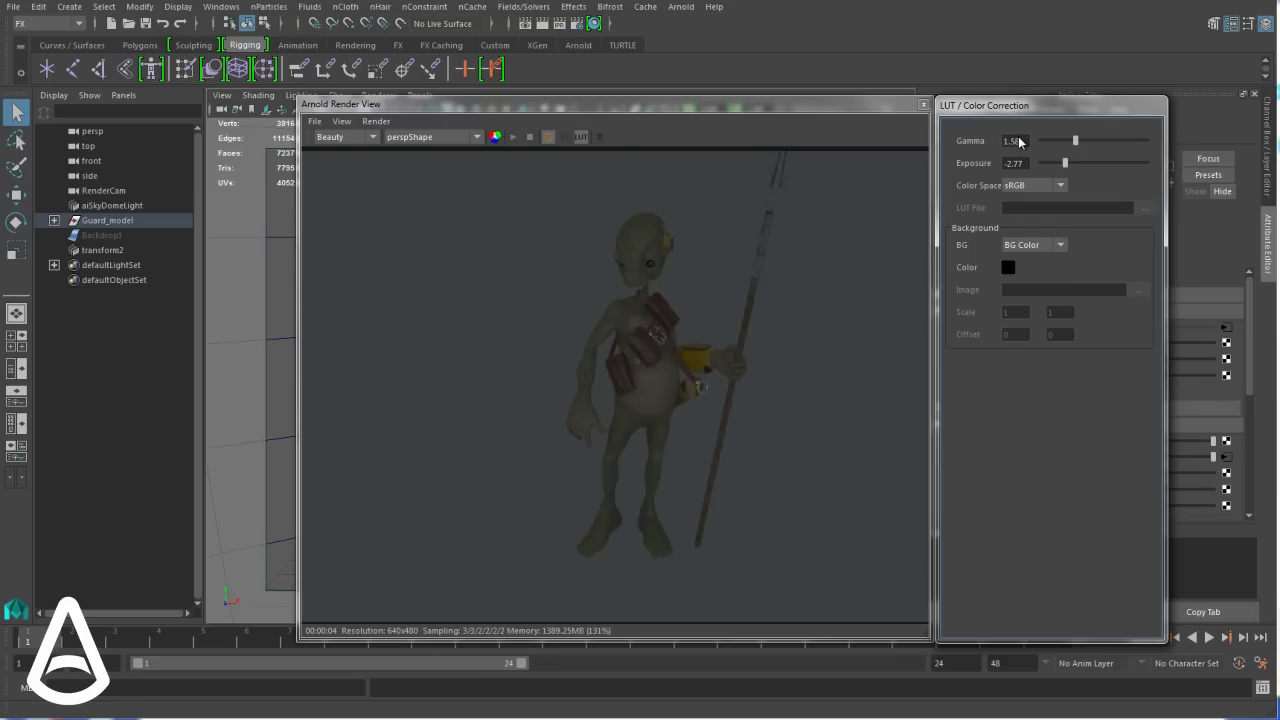
left_click(1020, 142)
type("1")
key("Tab")
type("0")
key("Return")
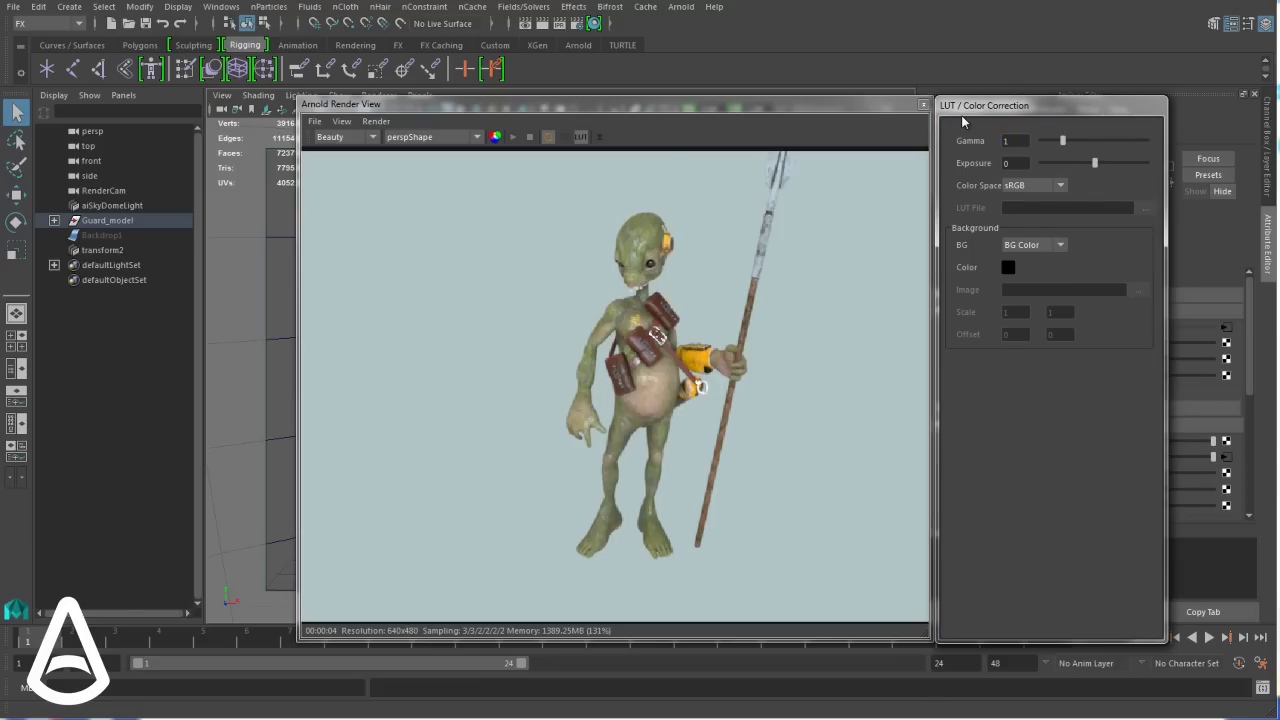
Cycle the colour space through Linear, sRGB and Rec709, ending on LUT File
left_click(1046, 185)
left_click(1032, 205)
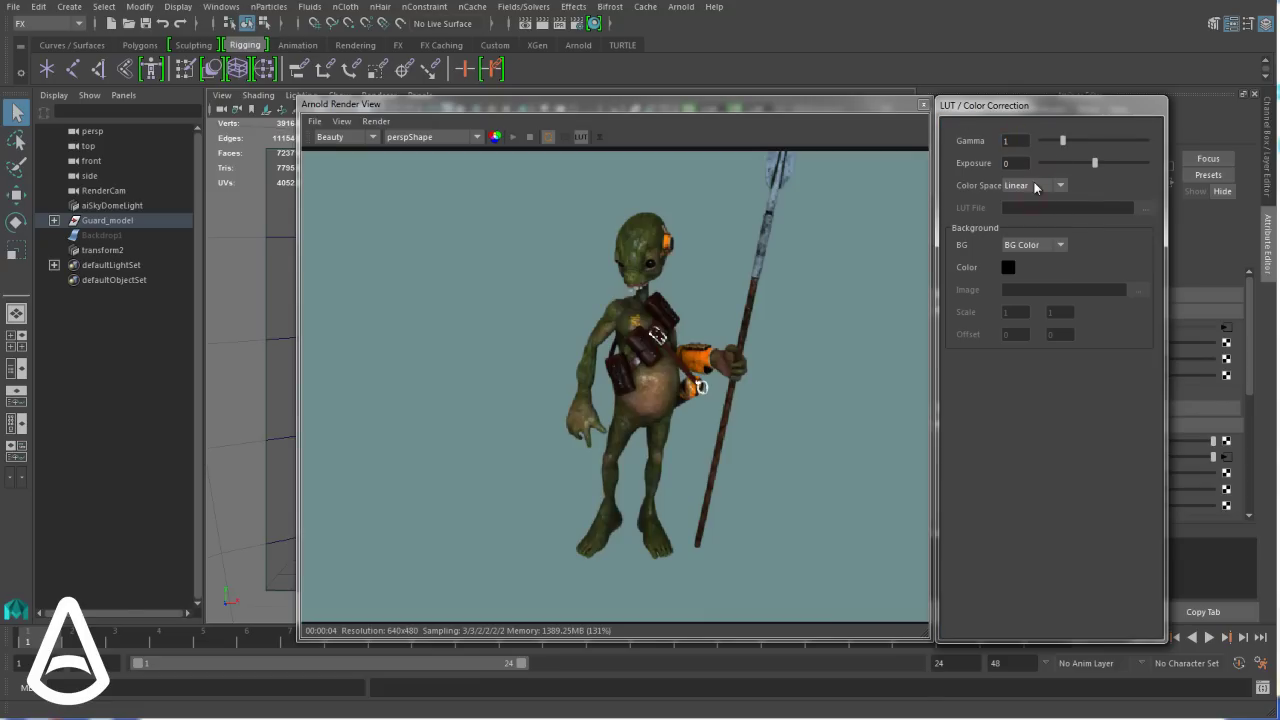
left_click(1036, 187)
left_click(1032, 208)
left_click(1036, 187)
left_click(1028, 218)
left_click(1036, 186)
left_click(1018, 228)
Load the Desktop file nuke_LintoRec709_v001_cha.cube as the render view's LUT
left_click(1146, 209)
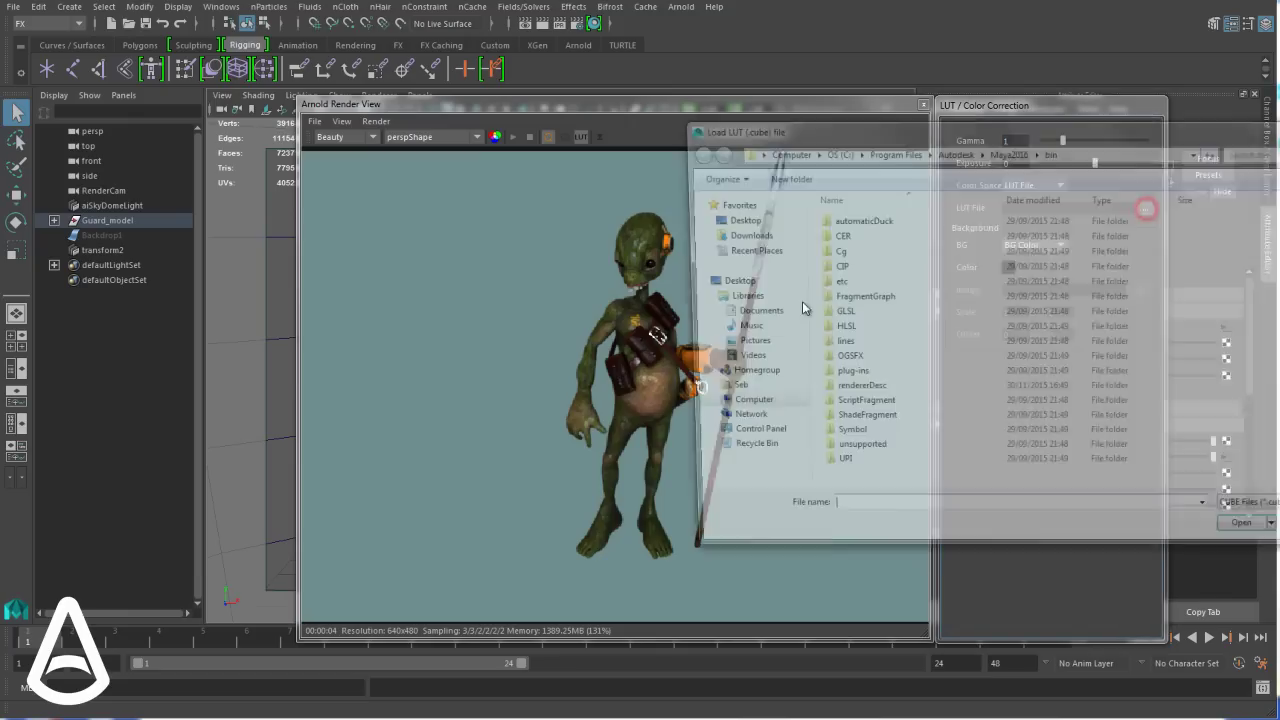
left_click(731, 281)
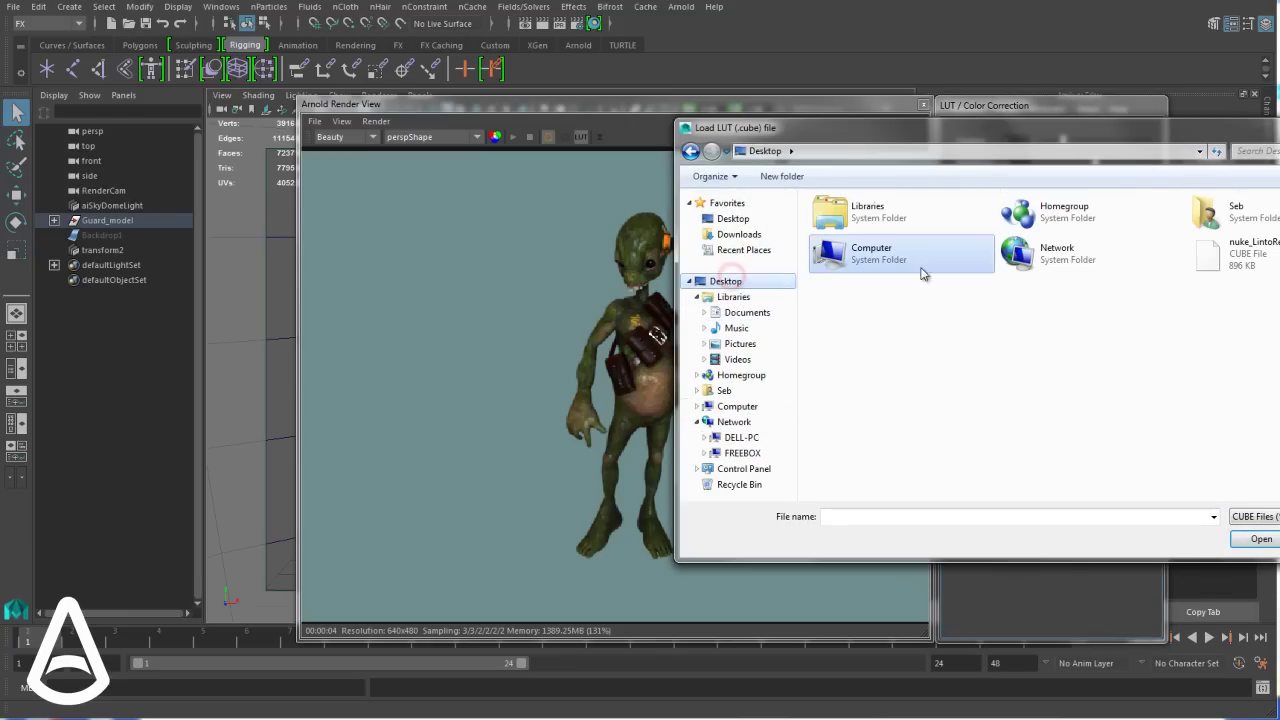
double_click(1230, 256)
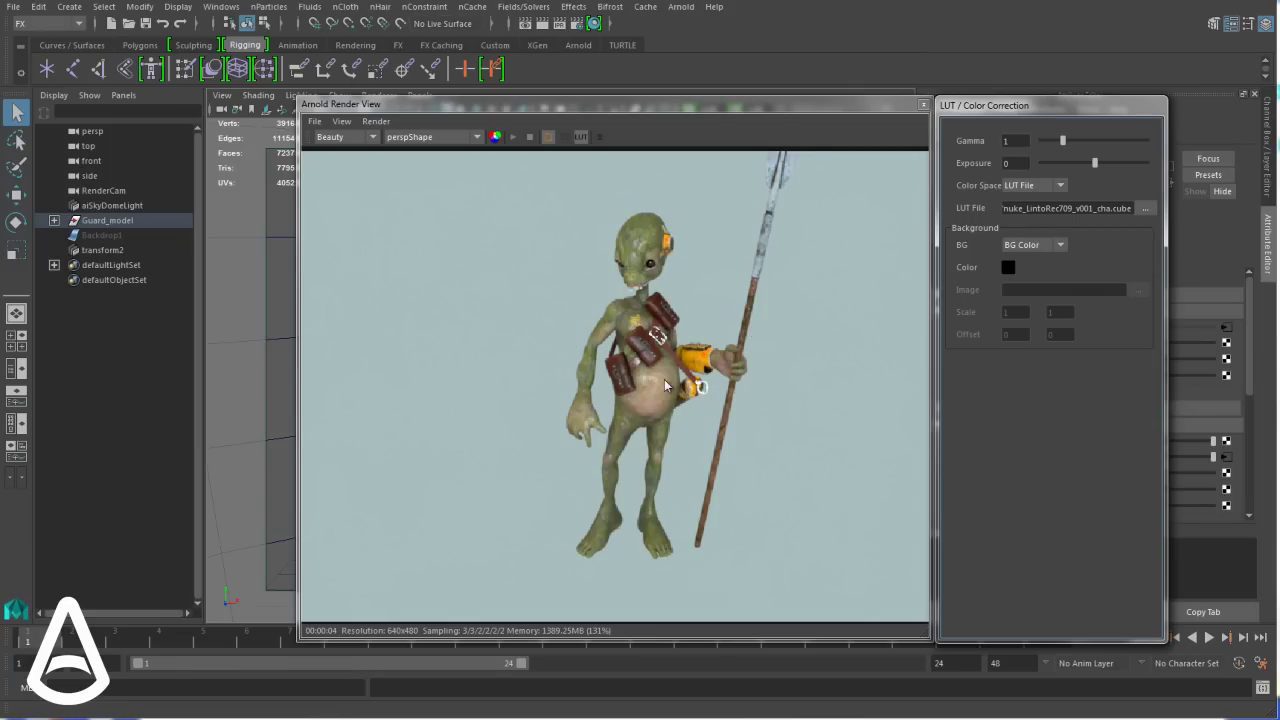
scroll(668, 396, "up", 3)
scroll(677, 375, "up", 2)
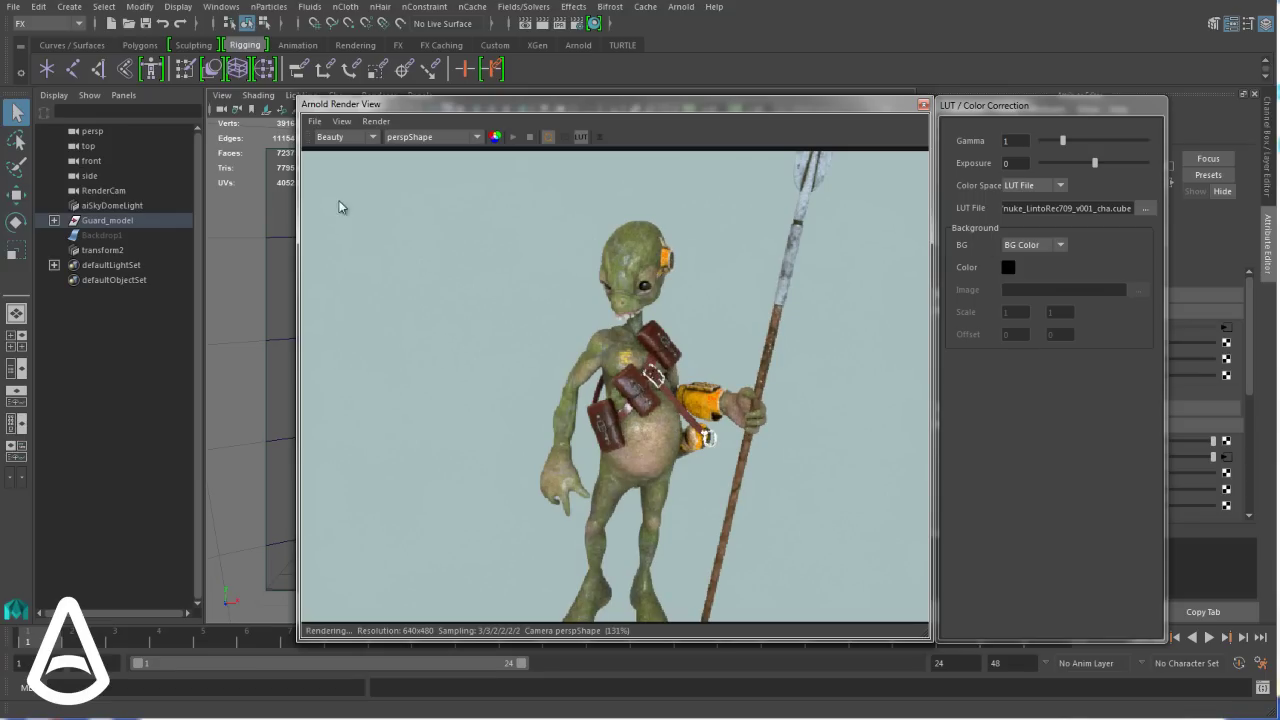
Hide transform2, re-render, and set the render background colour to grey 52
left_click(108, 251)
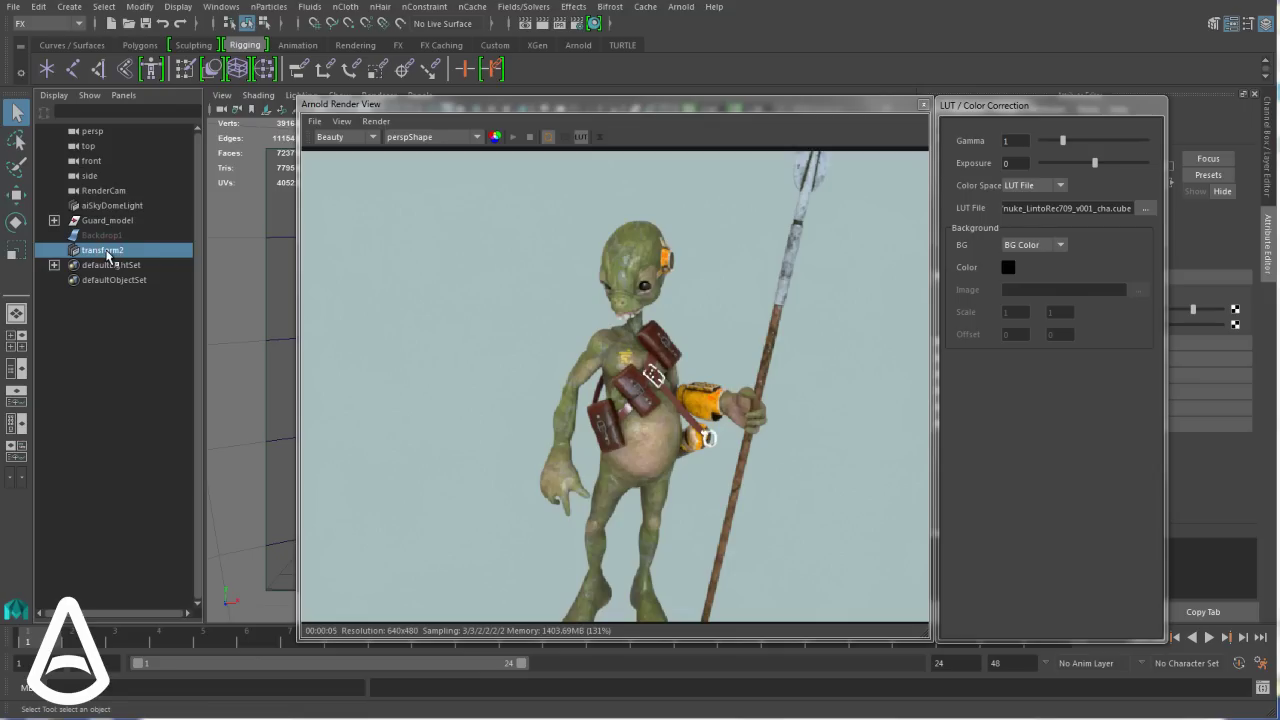
key("ctrl+h")
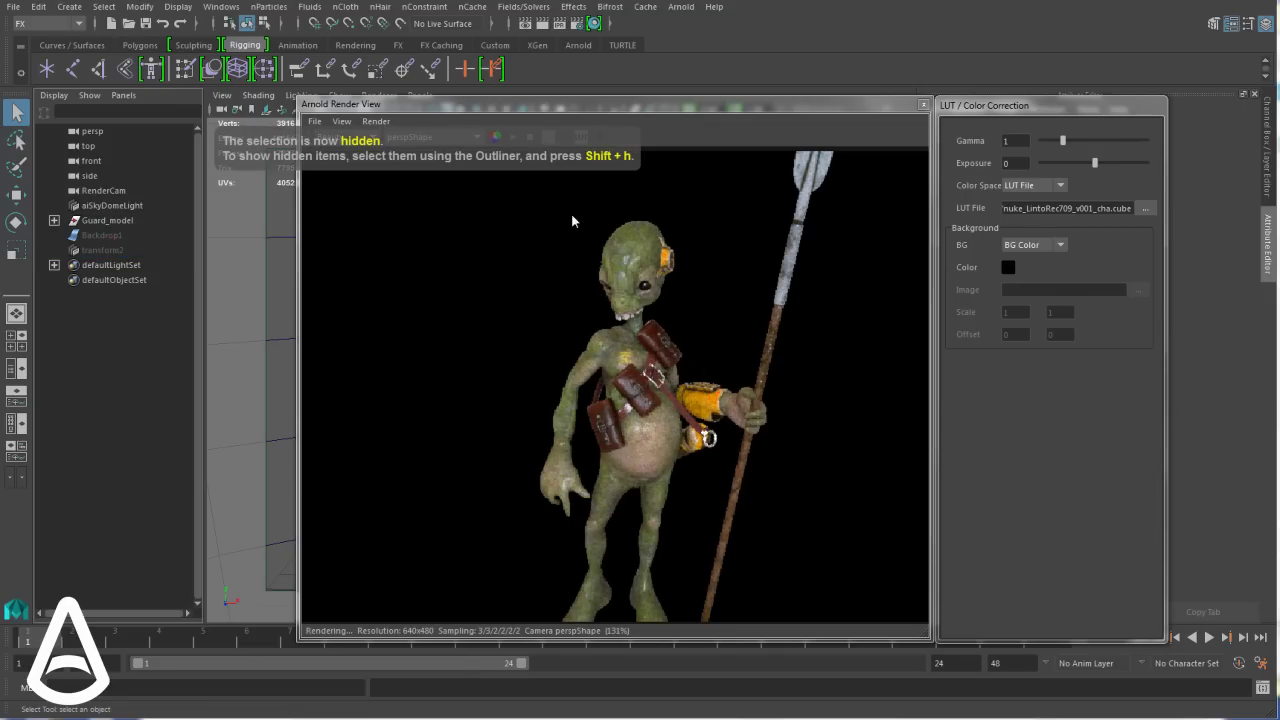
left_click(496, 137)
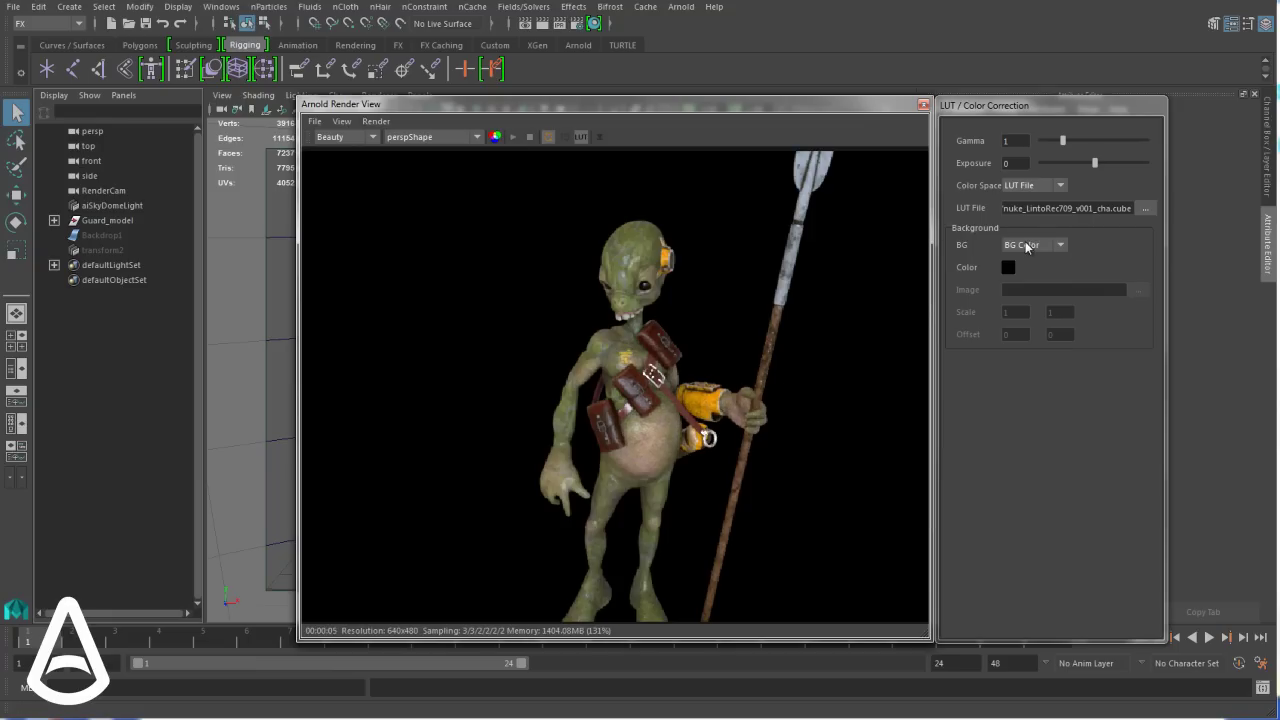
left_click(1009, 267)
left_click_drag(1226, 392, 1221, 365)
left_click(1143, 500)
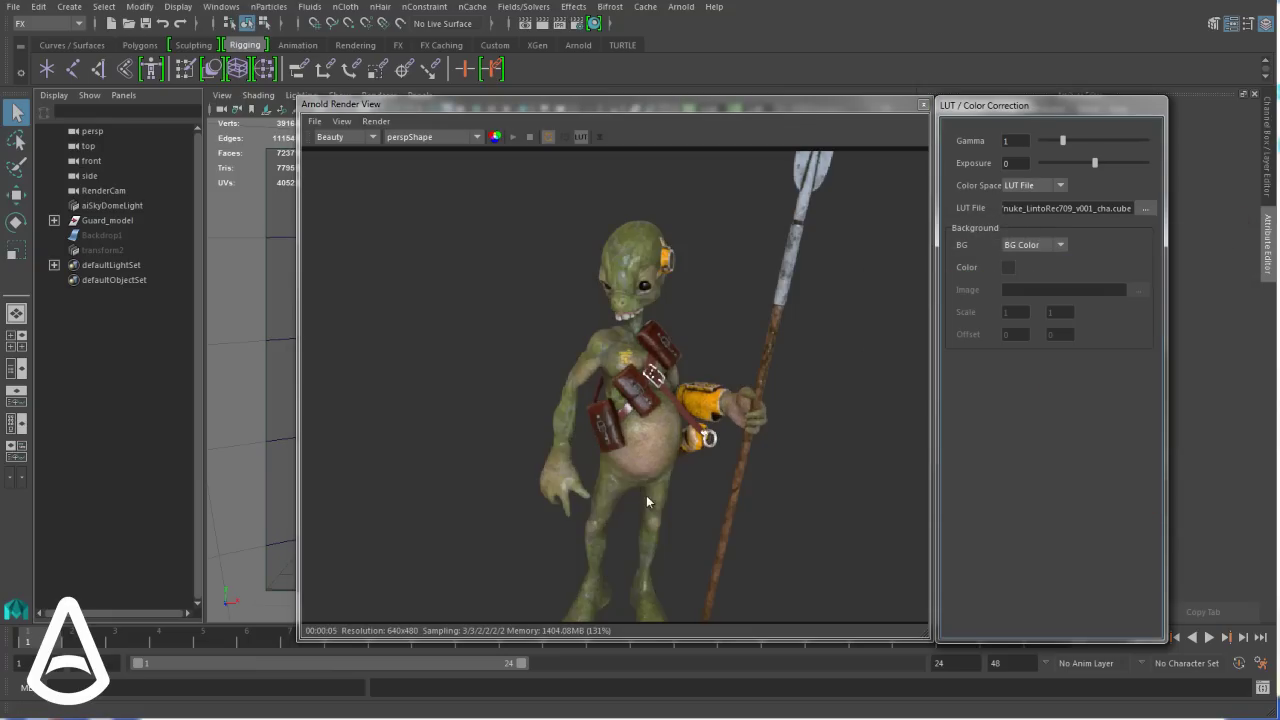
Tumble the camera to frame the whole guard and switch the background to Checker
left_click_drag(629, 455, 670, 402, "alt")
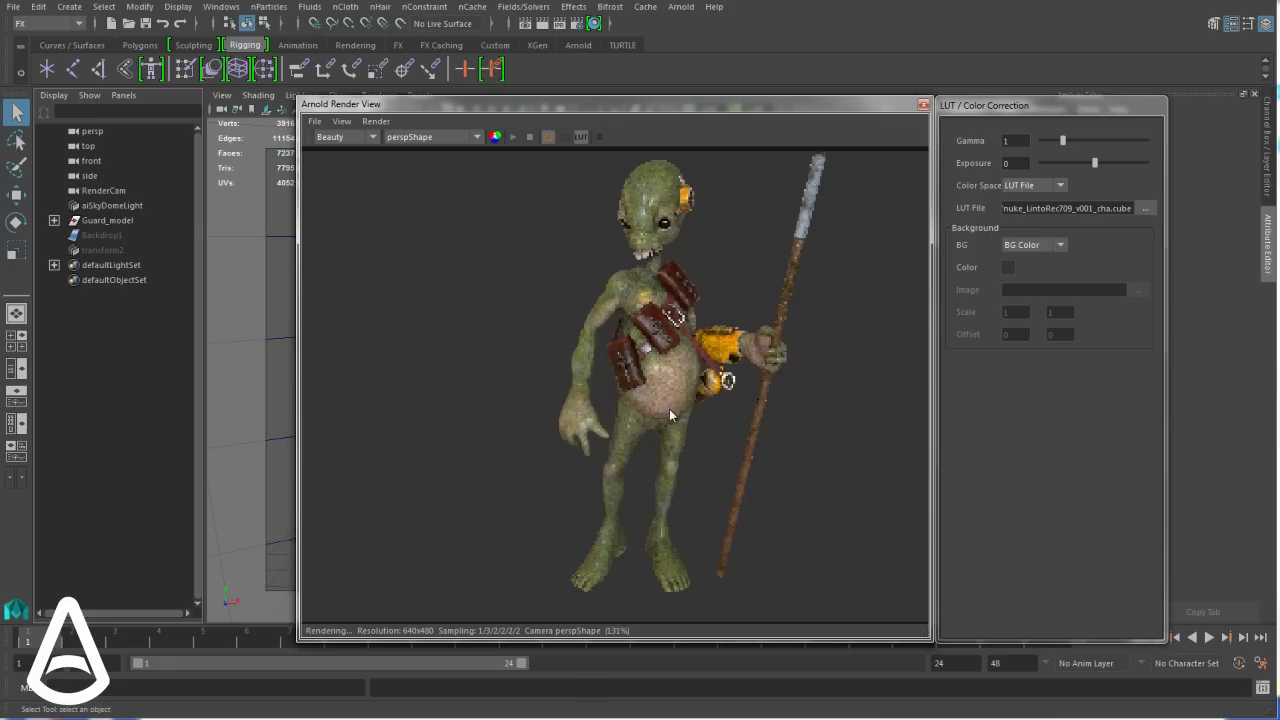
left_click(1027, 249)
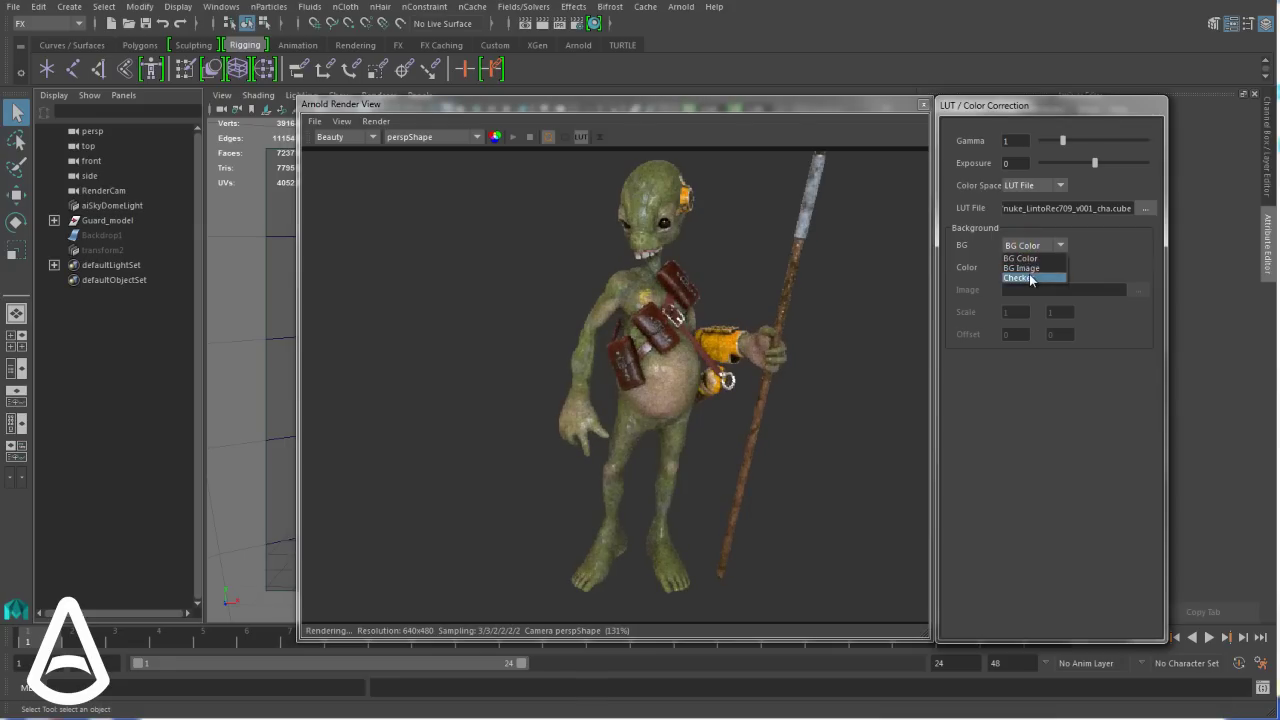
left_click(1031, 278)
mouse_move(770, 381)
left_mouse_down("alt")
mouse_move(766, 366)
mouse_move(723, 360)
mouse_move(725, 387)
mouse_move(690, 380)
mouse_move(760, 380)
left_mouse_up("alt")
left_click(1020, 246)
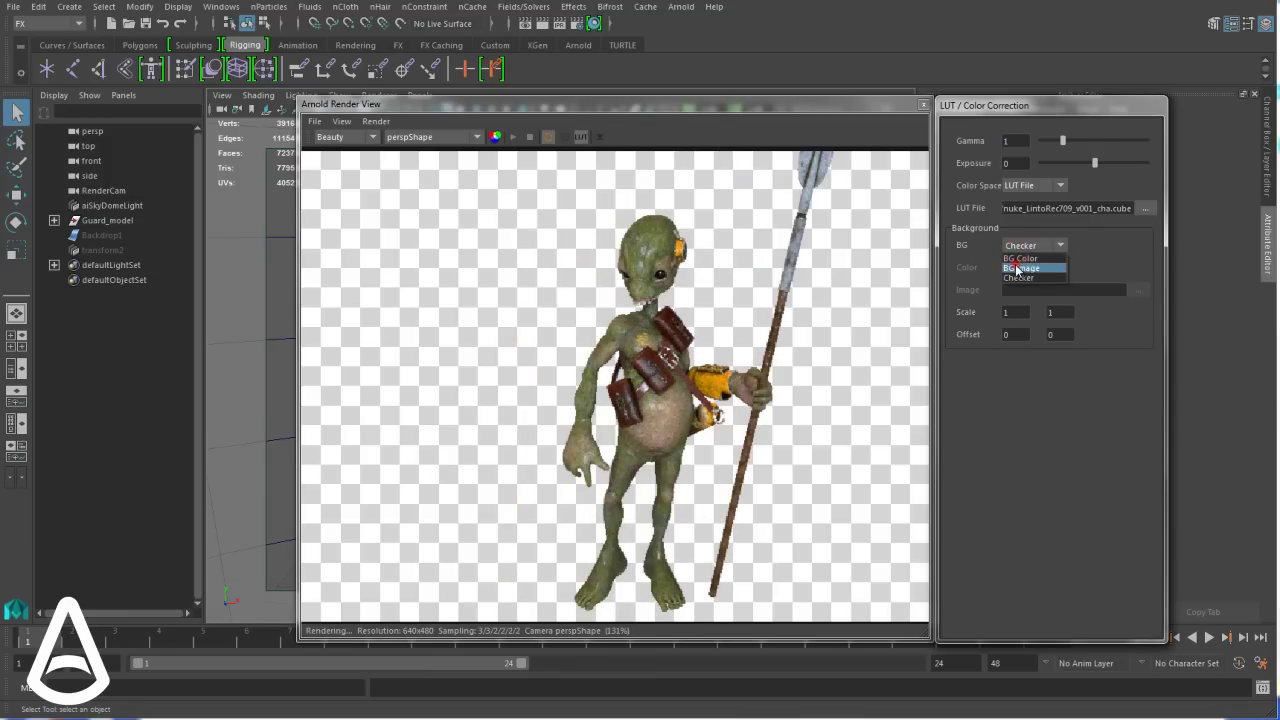
Set the render background to BG Image using Desktop/arnold_0.jpg
left_click(1013, 266)
left_click(1139, 290)
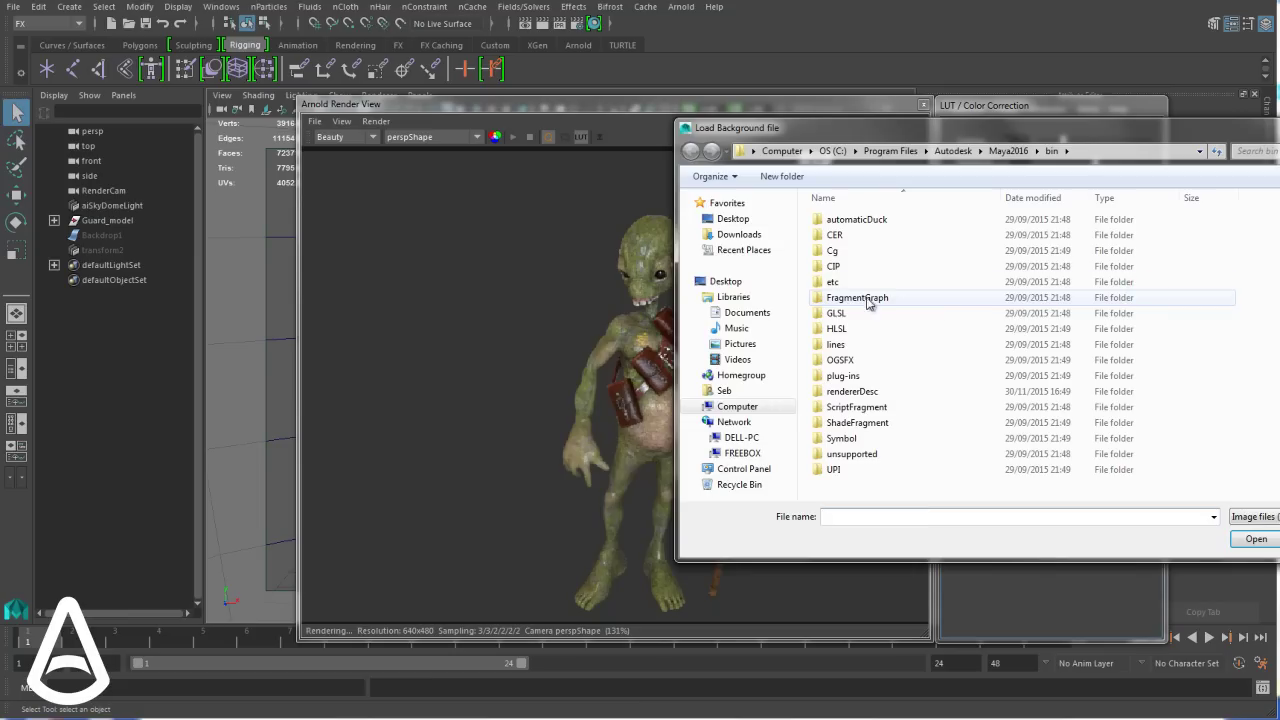
left_click(727, 284)
double_click(1228, 250)
mouse_move(459, 408)
left_mouse_down("alt")
mouse_move(505, 428)
mouse_move(453, 424)
mouse_move(484, 447)
mouse_move(720, 465)
mouse_move(715, 453)
left_mouse_up("alt")
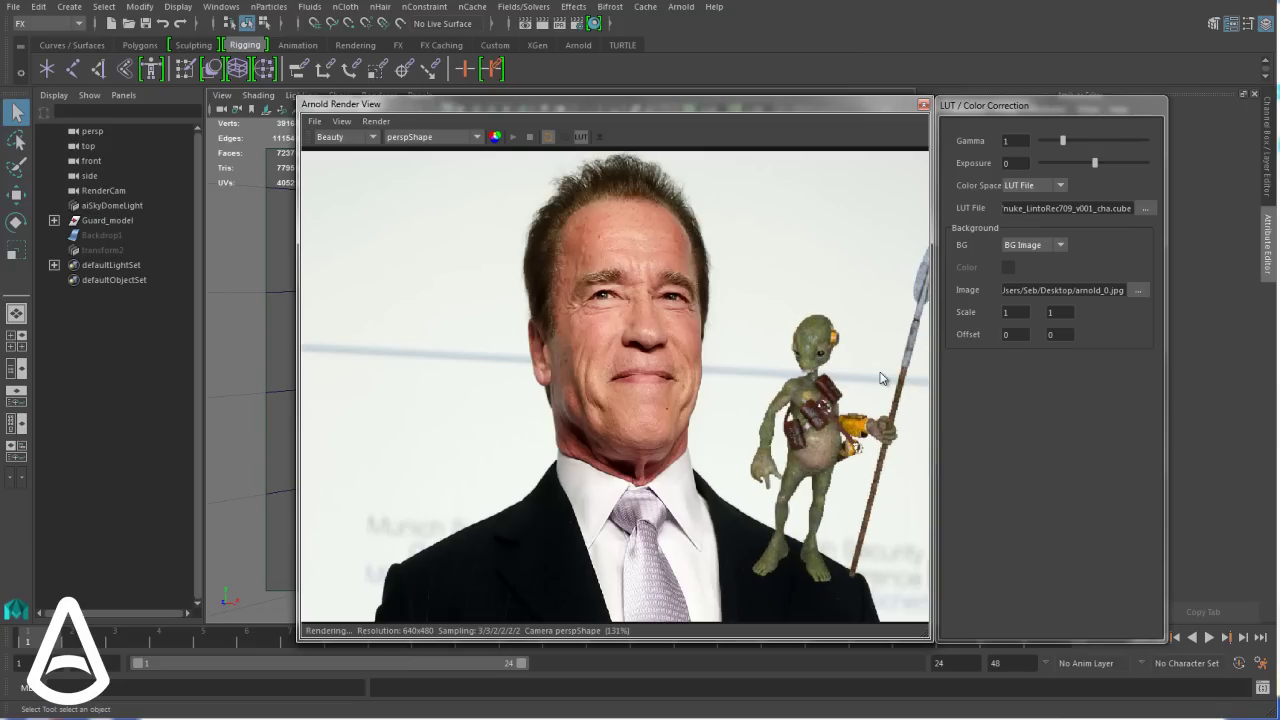
Switch the background back to BG Color and orbit to centre the guard facing forward
left_click(1030, 248)
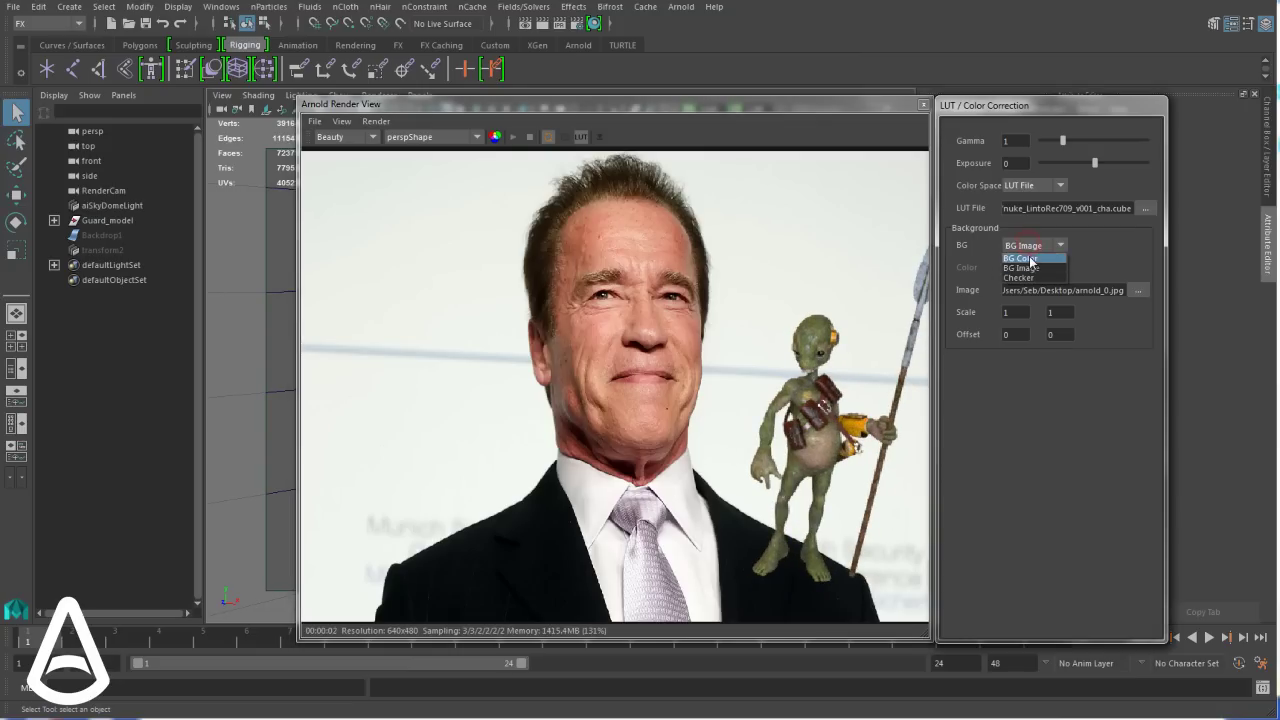
left_click(1029, 258)
left_click_drag(848, 446, 719, 429, "alt")
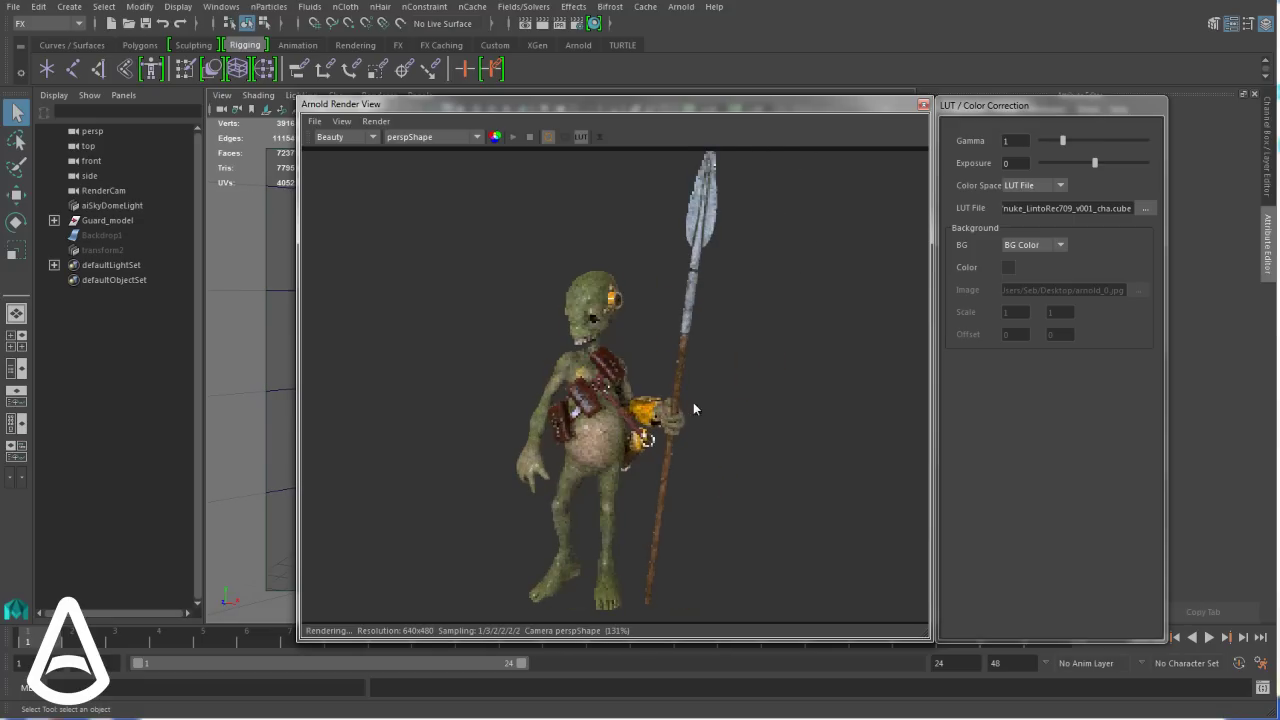
Toggle the rendering statistics, orbit the camera, and uncheck Show Rendering Tiles in the View menu
left_click(342, 136)
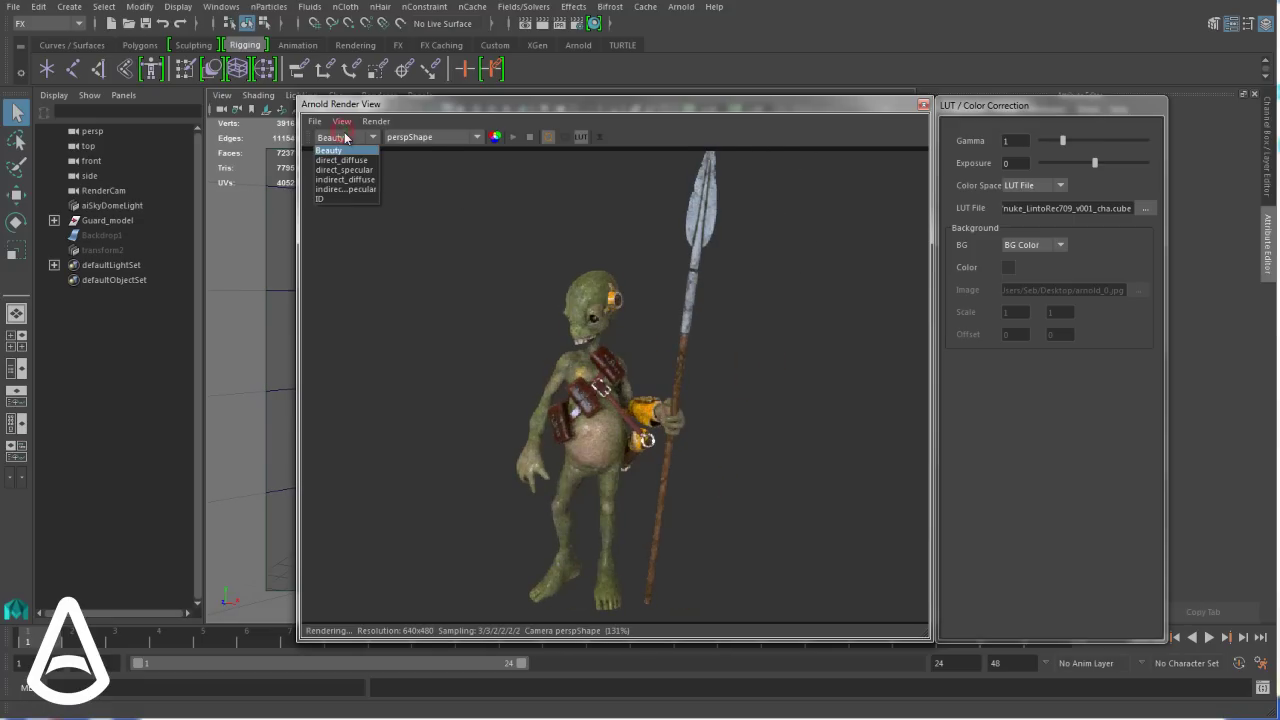
left_click(343, 127)
left_click(380, 293)
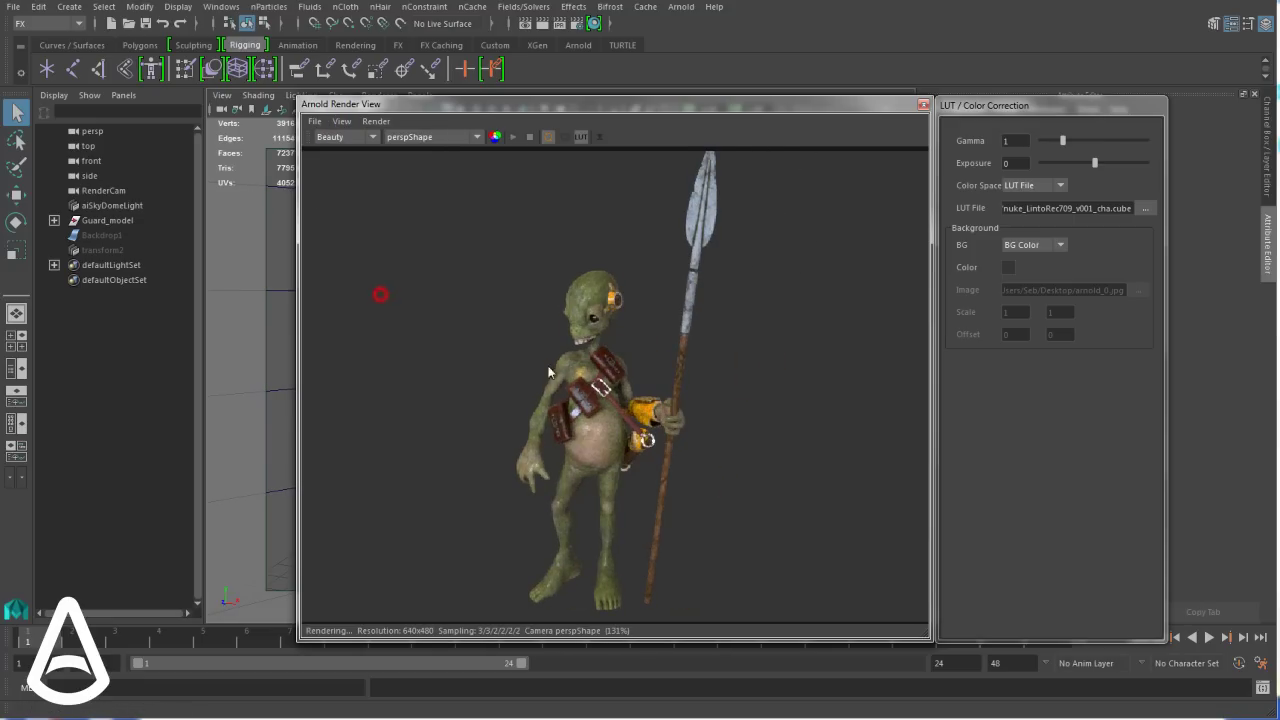
left_click_drag(553, 378, 625, 402, "alt")
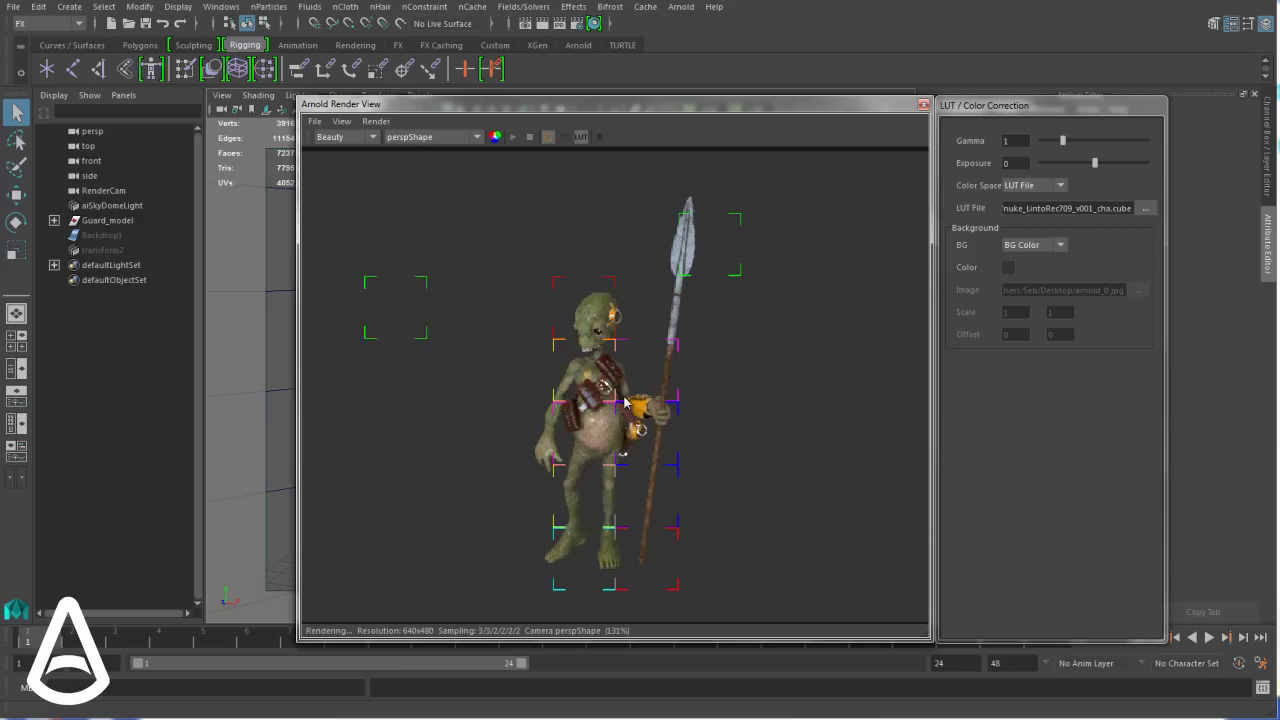
left_click(340, 121)
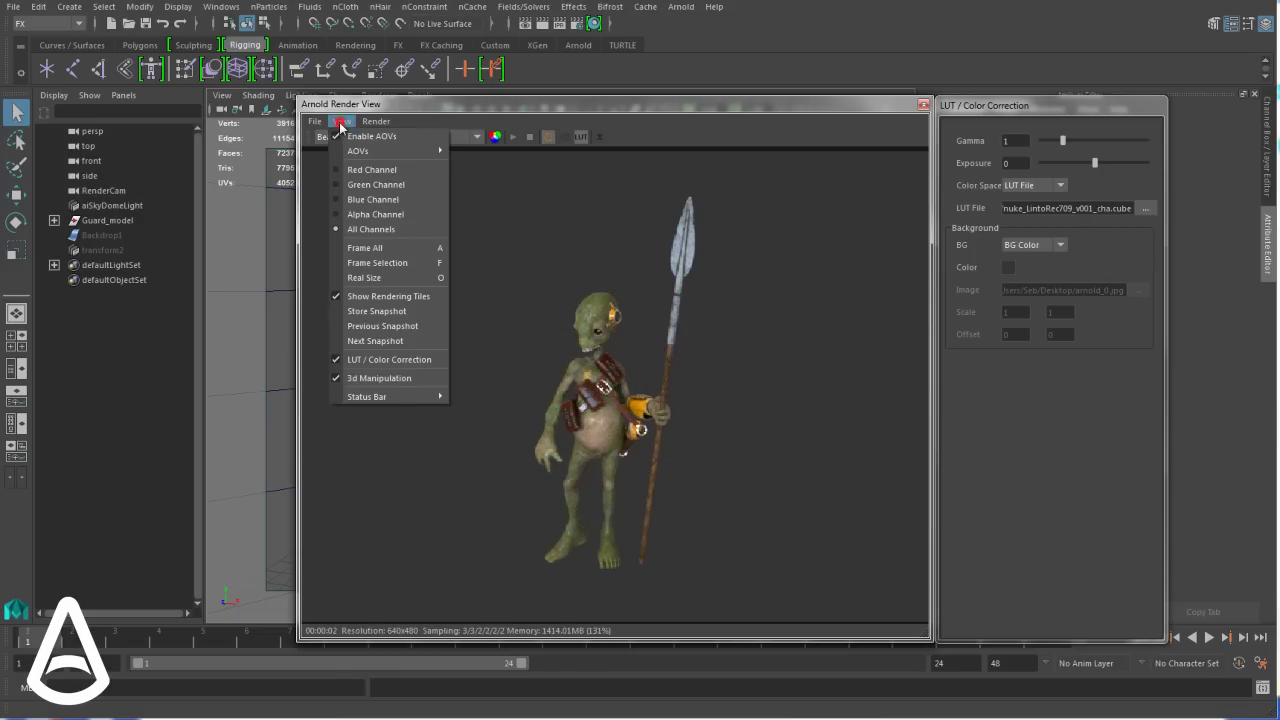
left_click(378, 297)
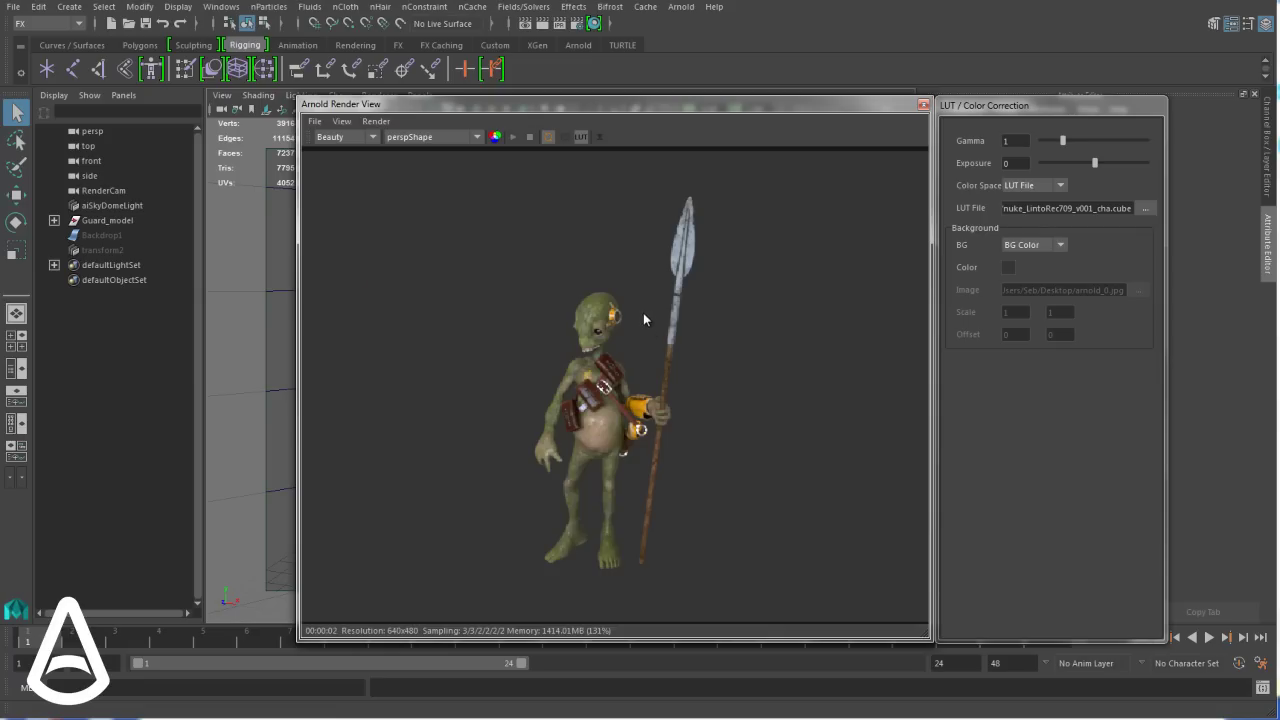
Tear off the Debug Shading menu into its own window and close the colour correction window
left_click(372, 121)
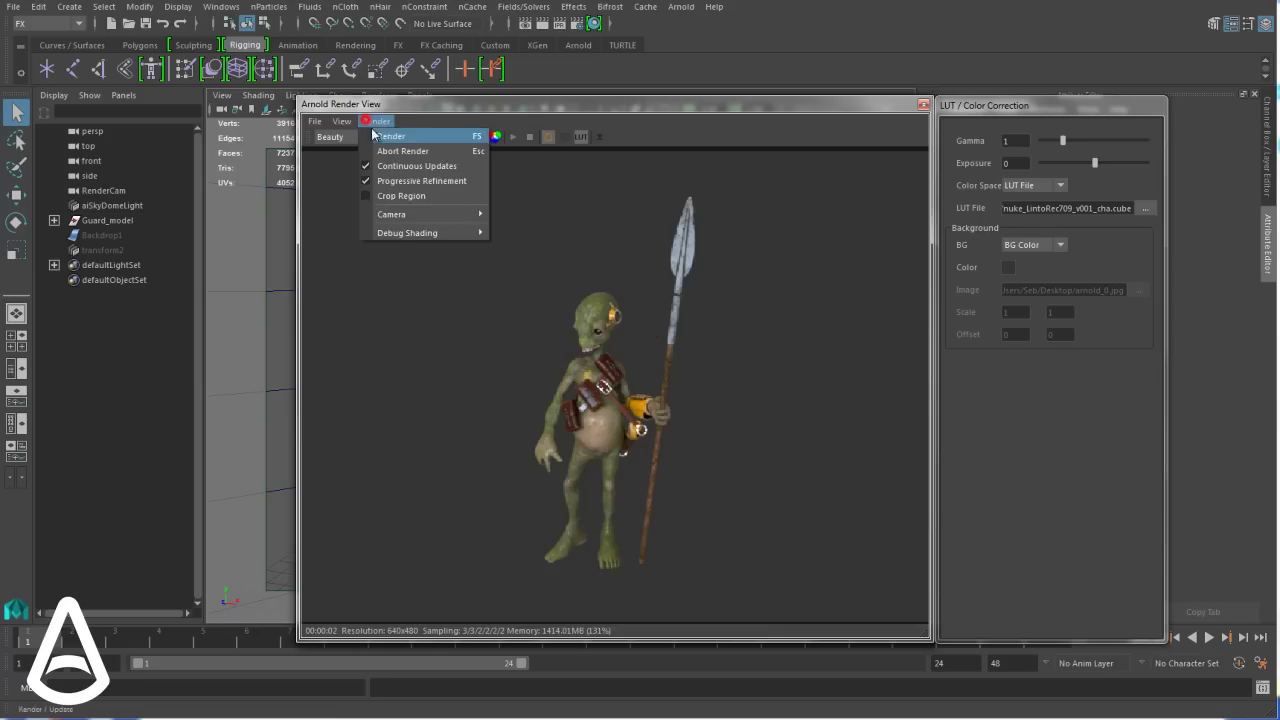
mouse_move(400, 233)
left_click(503, 232)
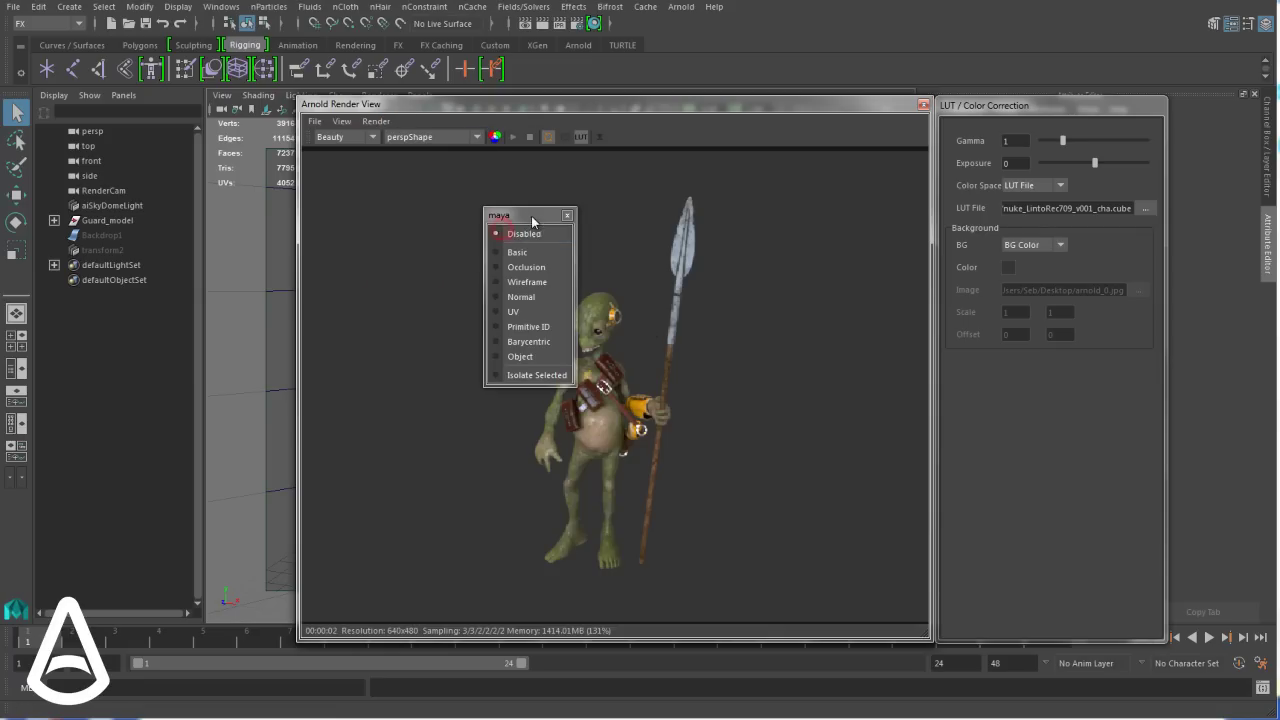
left_click(581, 139)
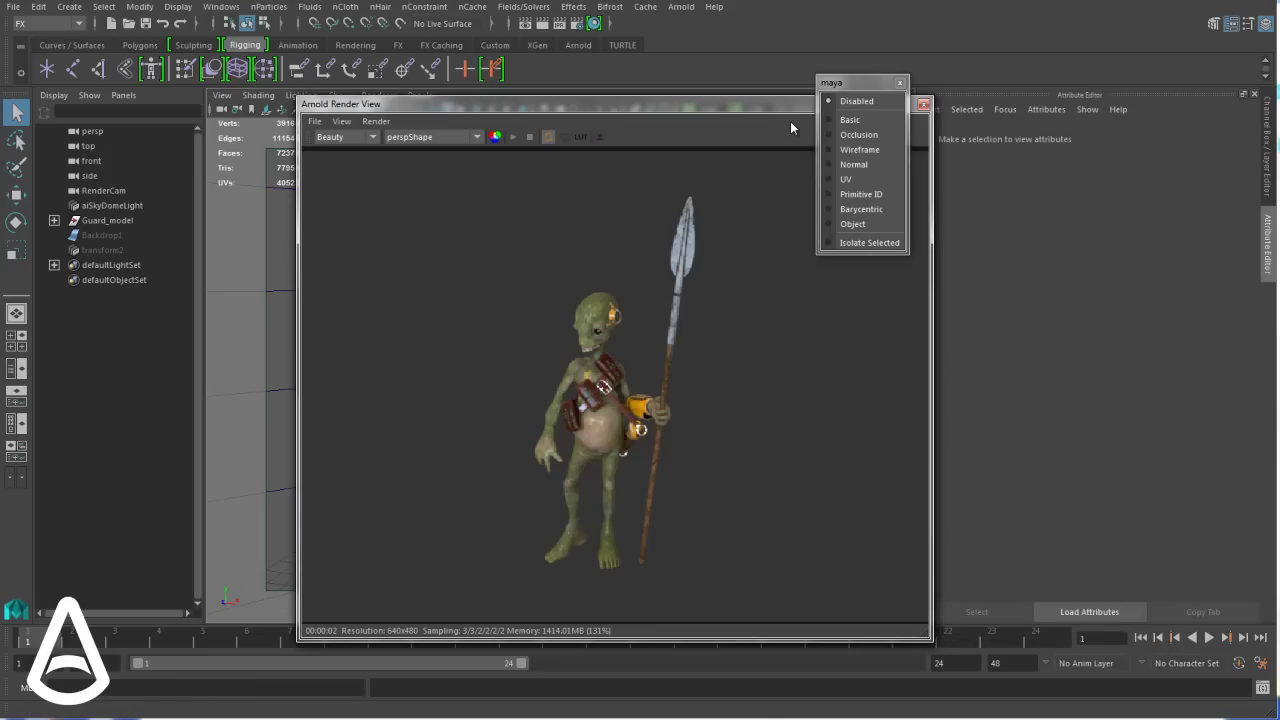
Preview Basic and Occlusion debug shading while orbiting and moving the camera closer to the guard
left_click(850, 119)
left_click_drag(679, 492, 675, 397, "alt")
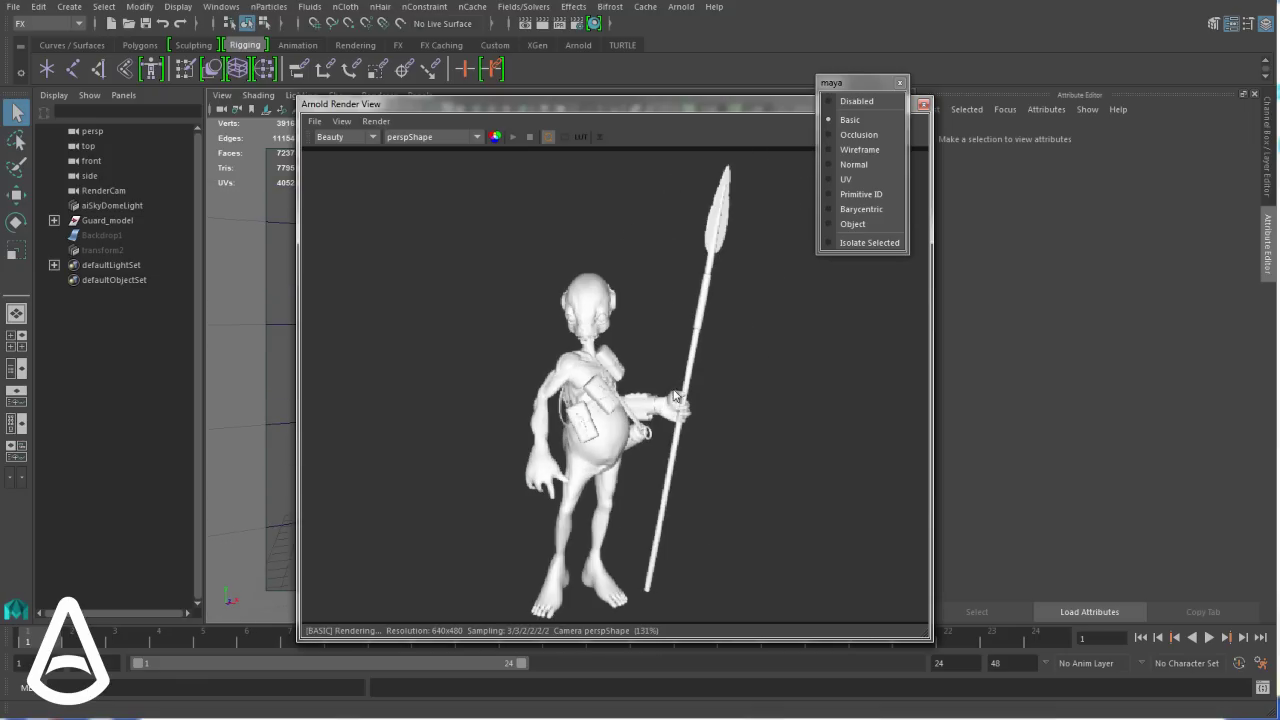
left_click(858, 134)
right_click_drag(560, 400, 530, 403, "alt")
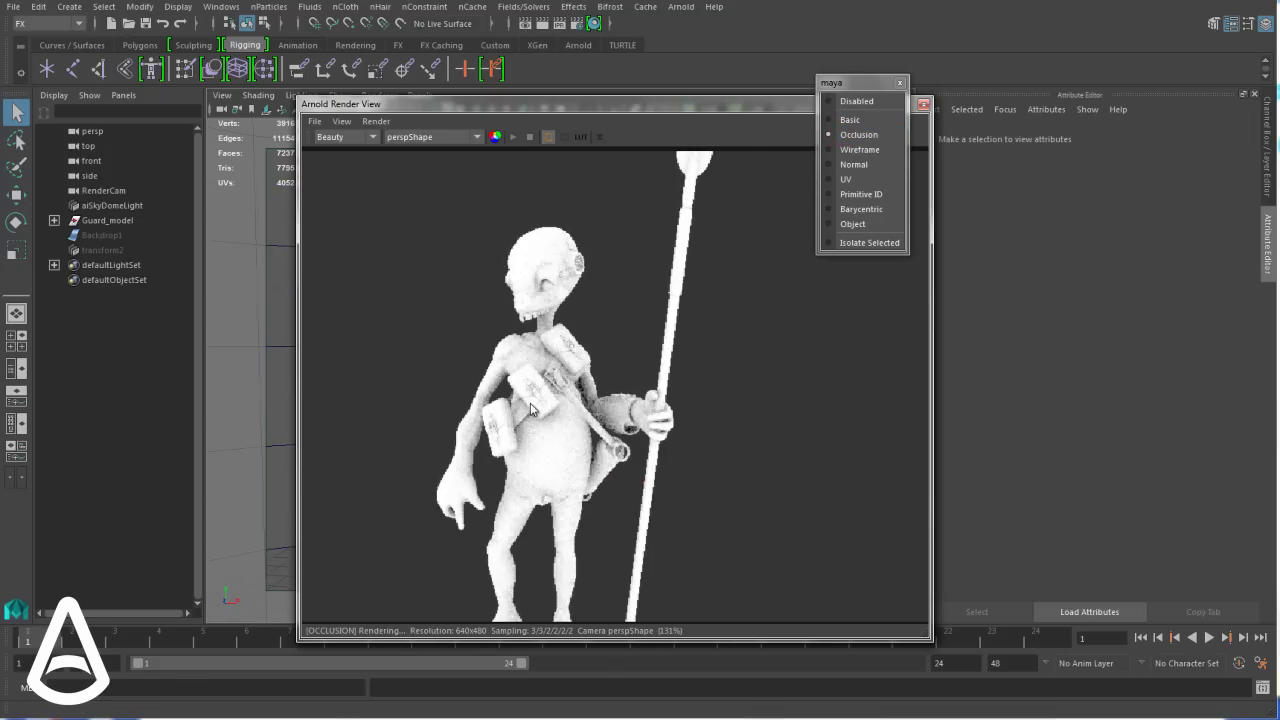
middle_click_drag(530, 403, 616, 310, "alt")
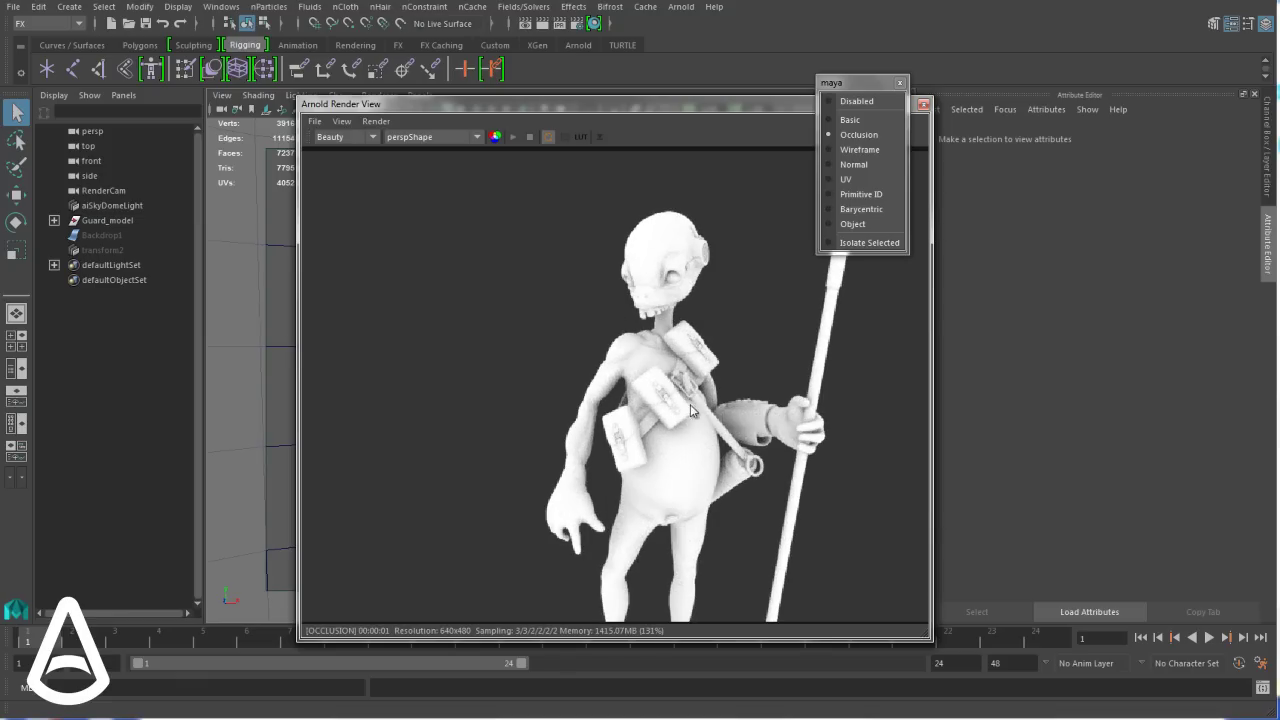
mouse_move(680, 442)
left_mouse_down("alt")
mouse_move(725, 448)
mouse_move(670, 440)
left_mouse_up("alt")
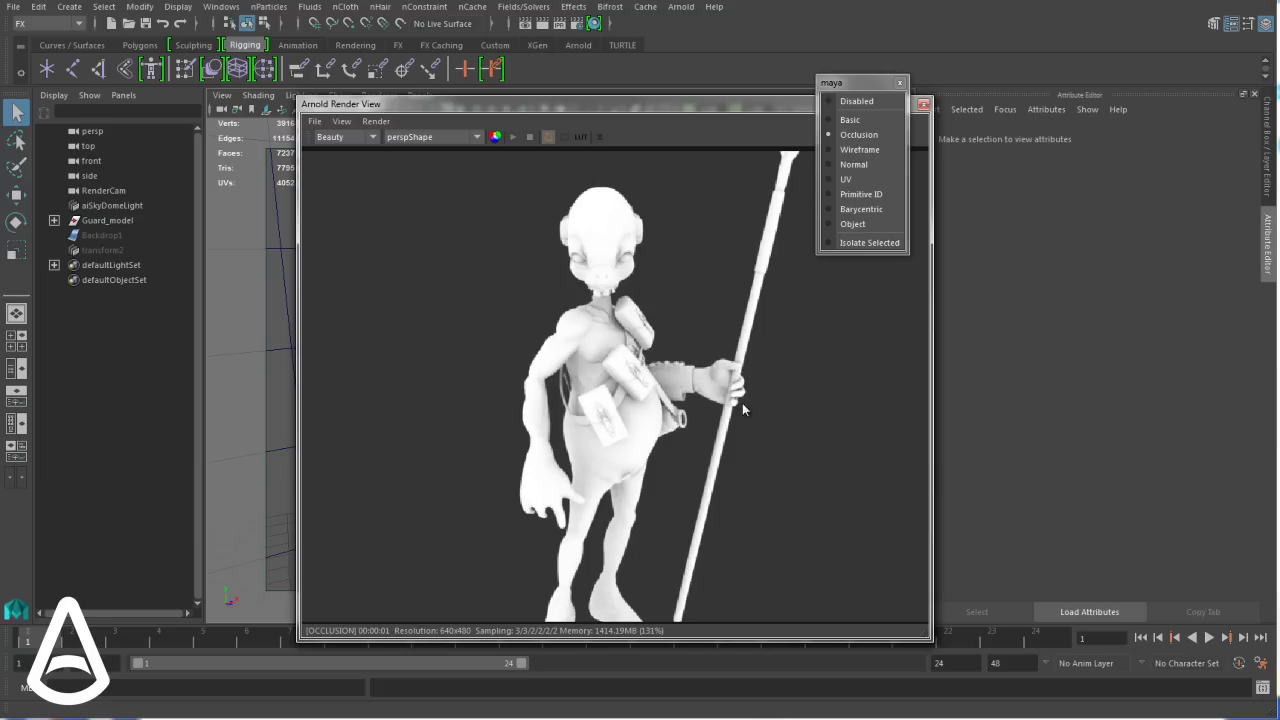
Step through Wireframe, Normal, UV, Primitive ID and Barycentric shading, ending on Object
left_click(854, 152)
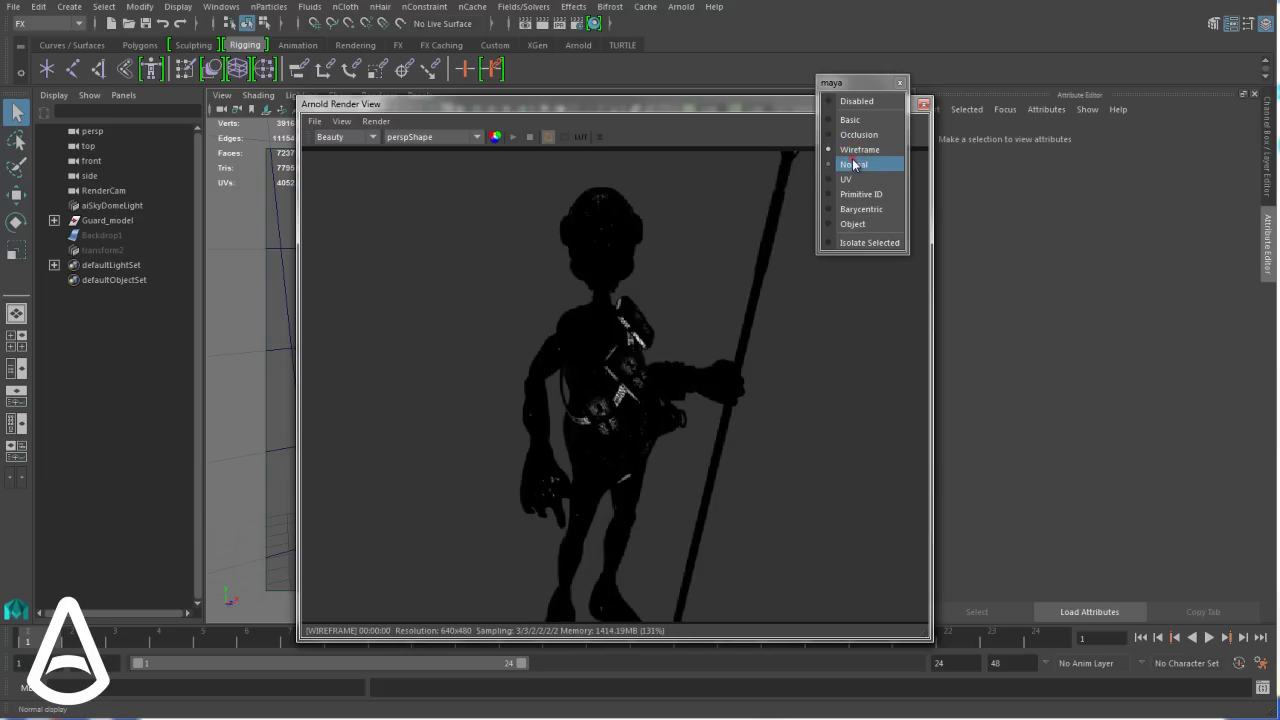
left_click(854, 164)
left_click(848, 179)
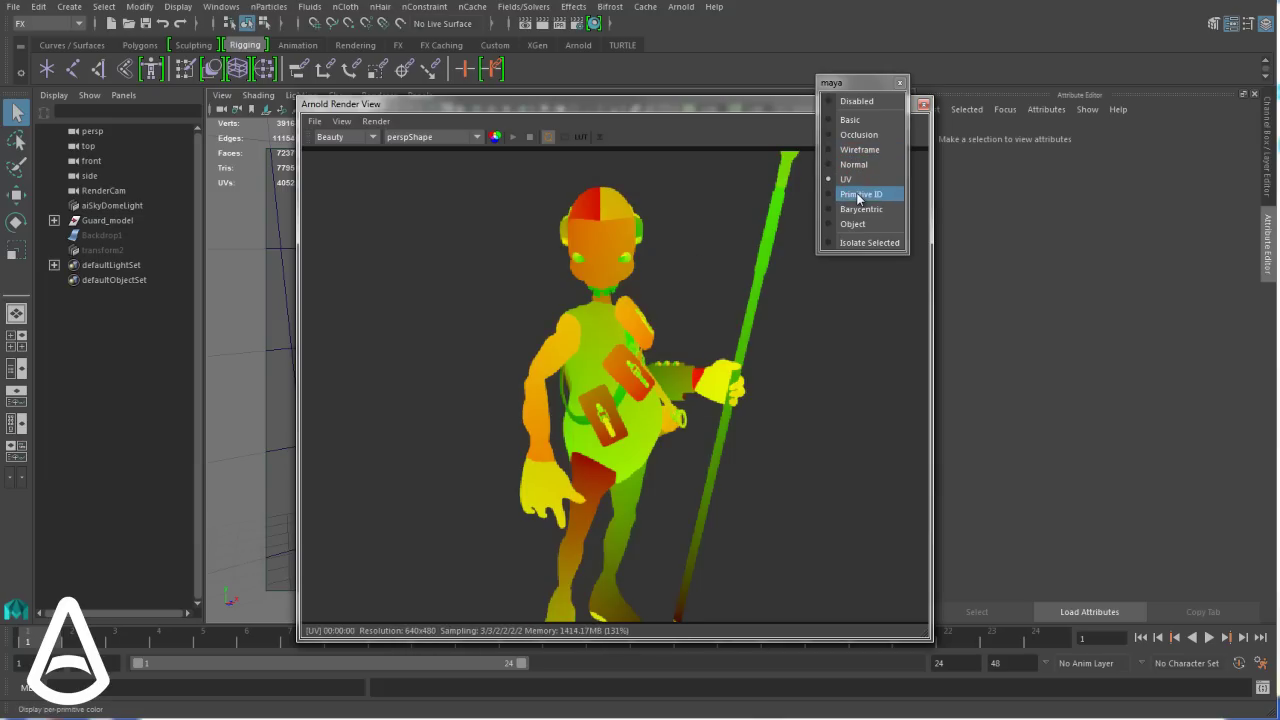
left_click(857, 195)
left_click(860, 209)
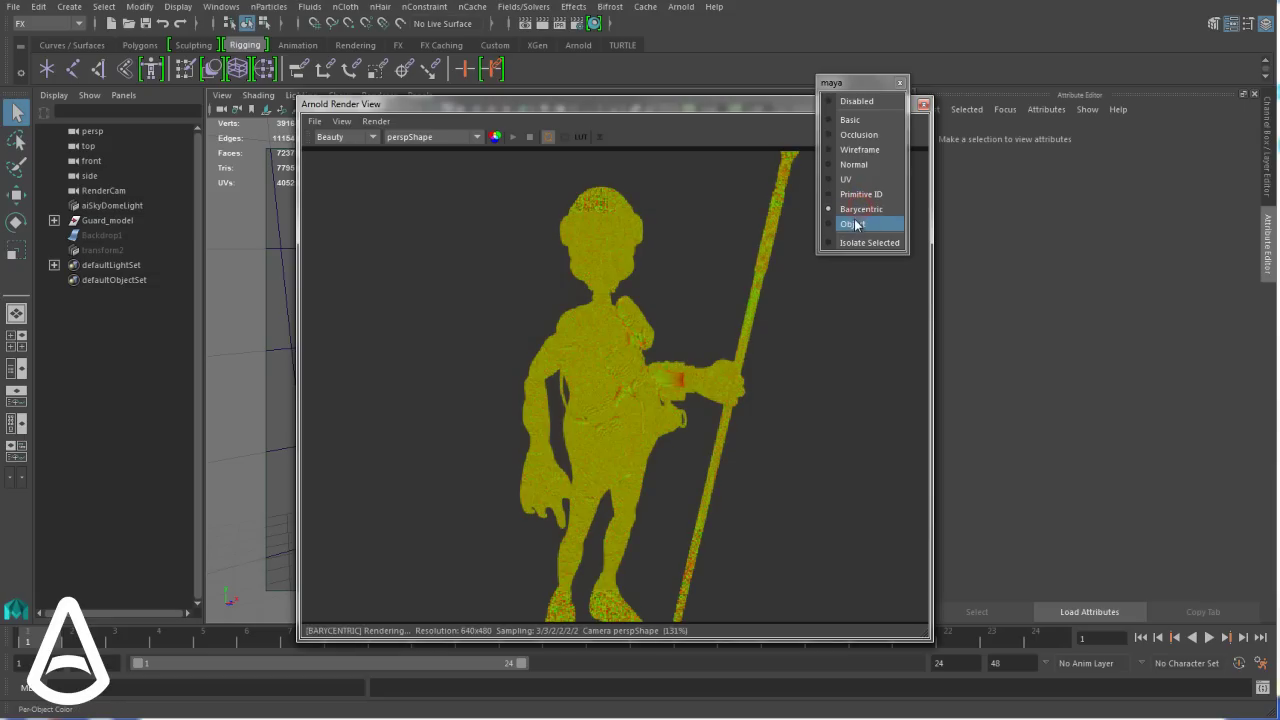
left_click(855, 225)
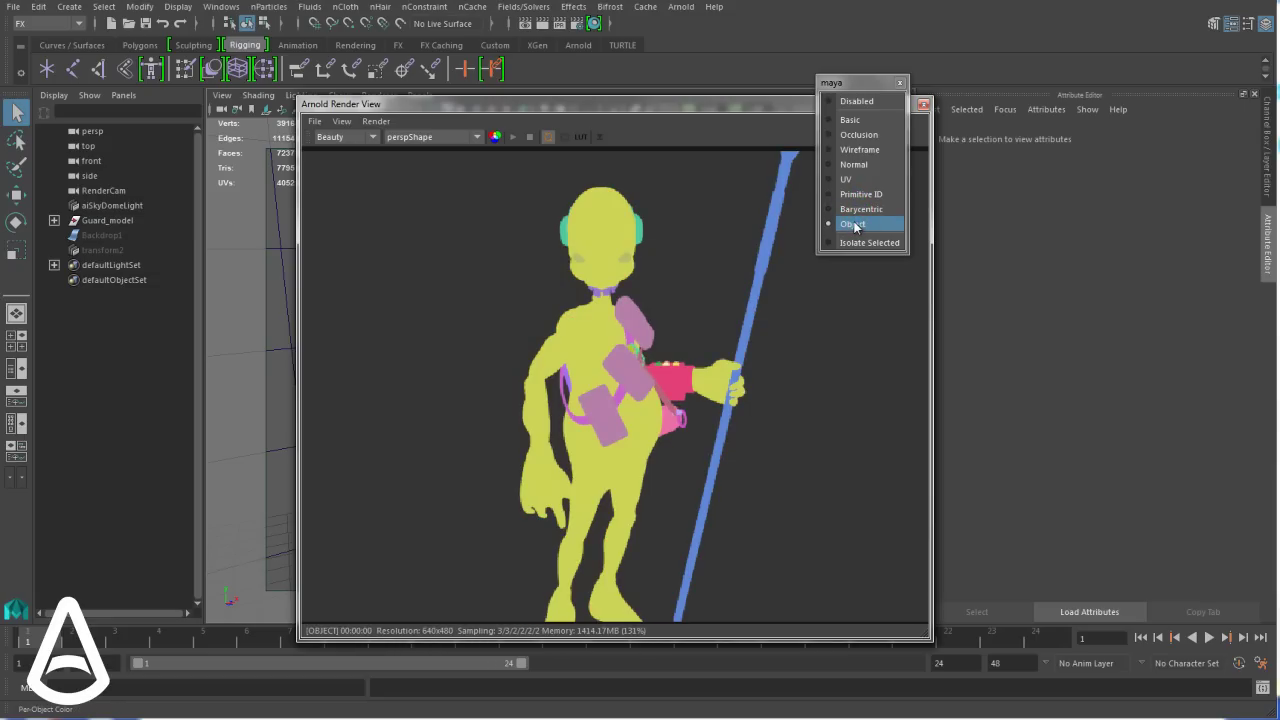
Turn on Isolate Selected and isolate the body, belt pockets, arm gear and lance in the render
left_click(855, 243)
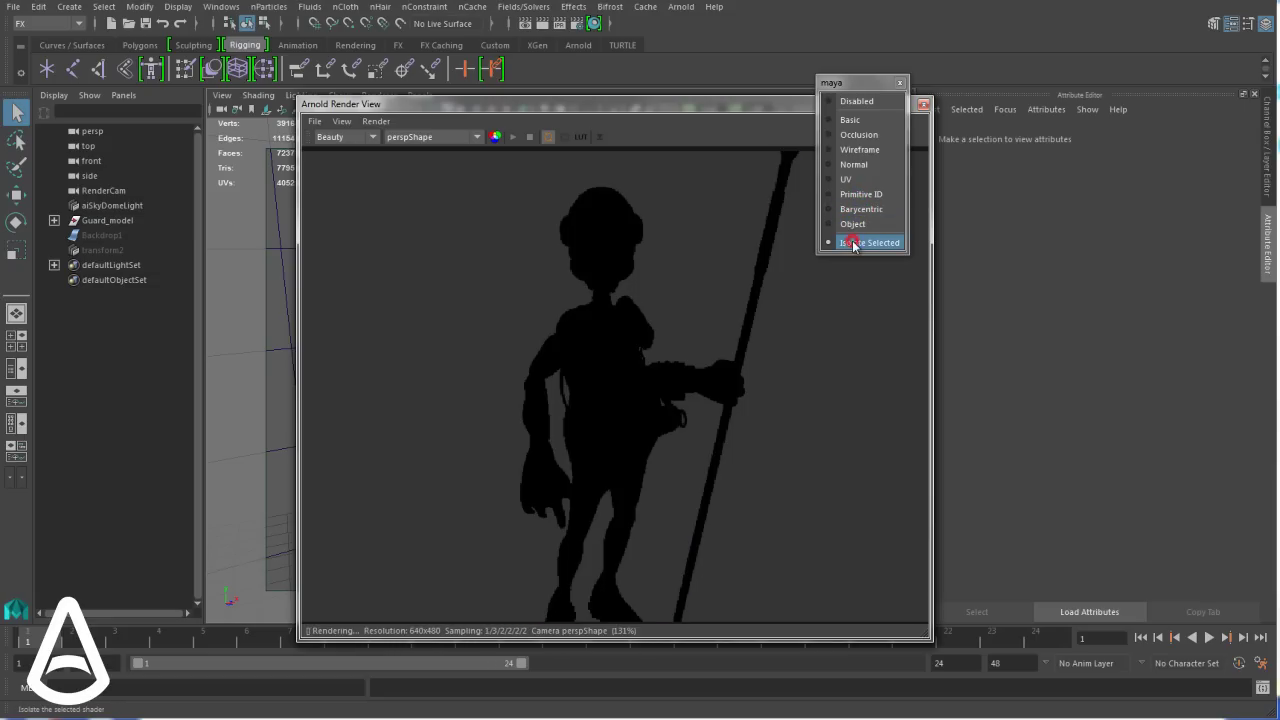
left_click(589, 348)
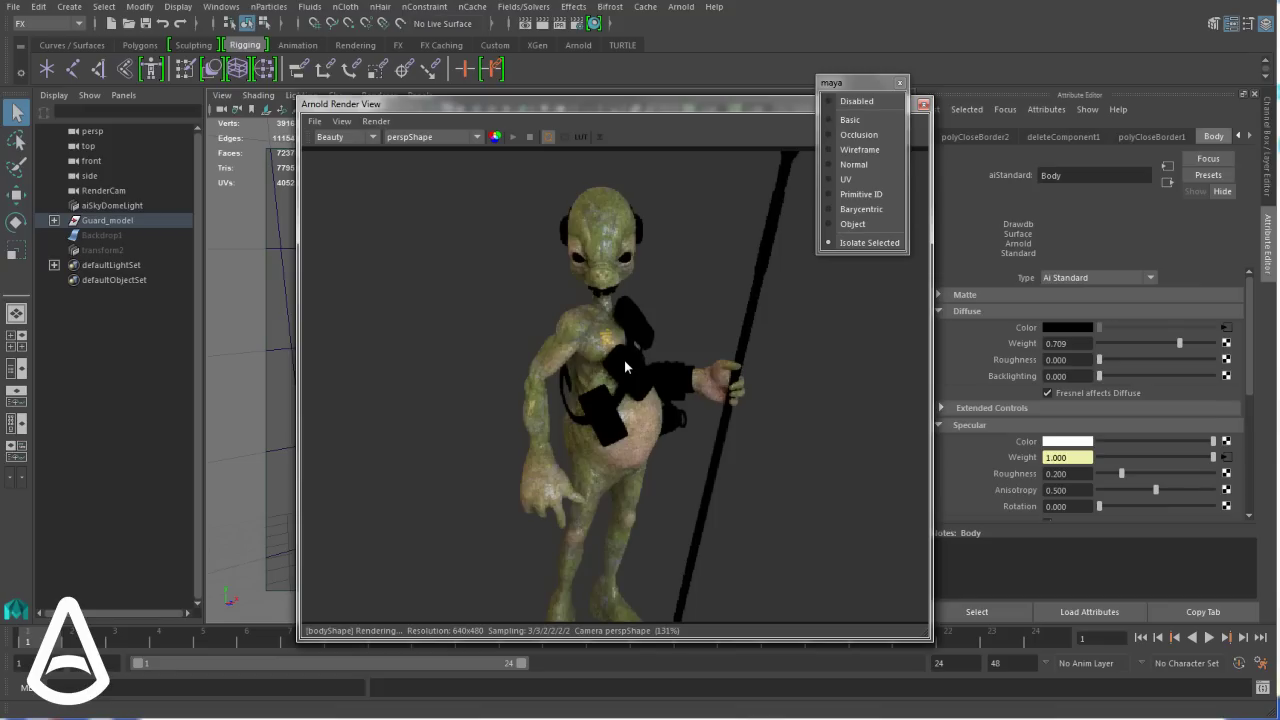
left_click(624, 359)
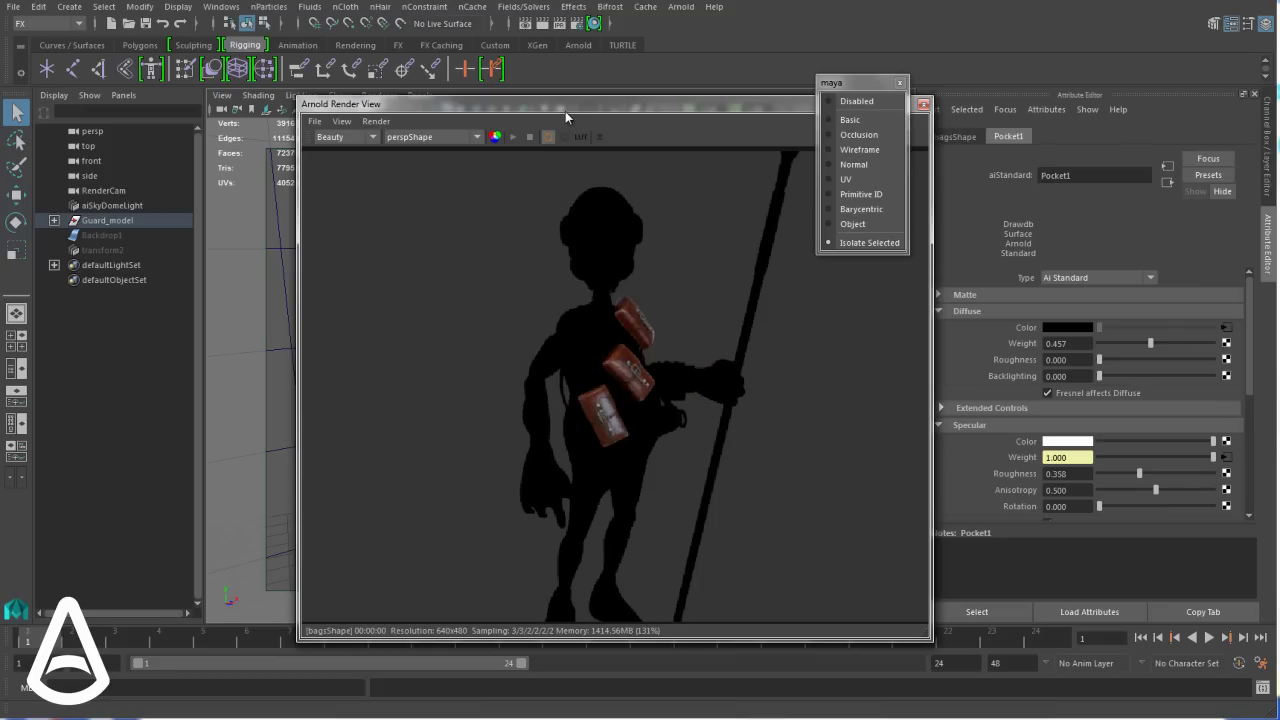
left_click(622, 398)
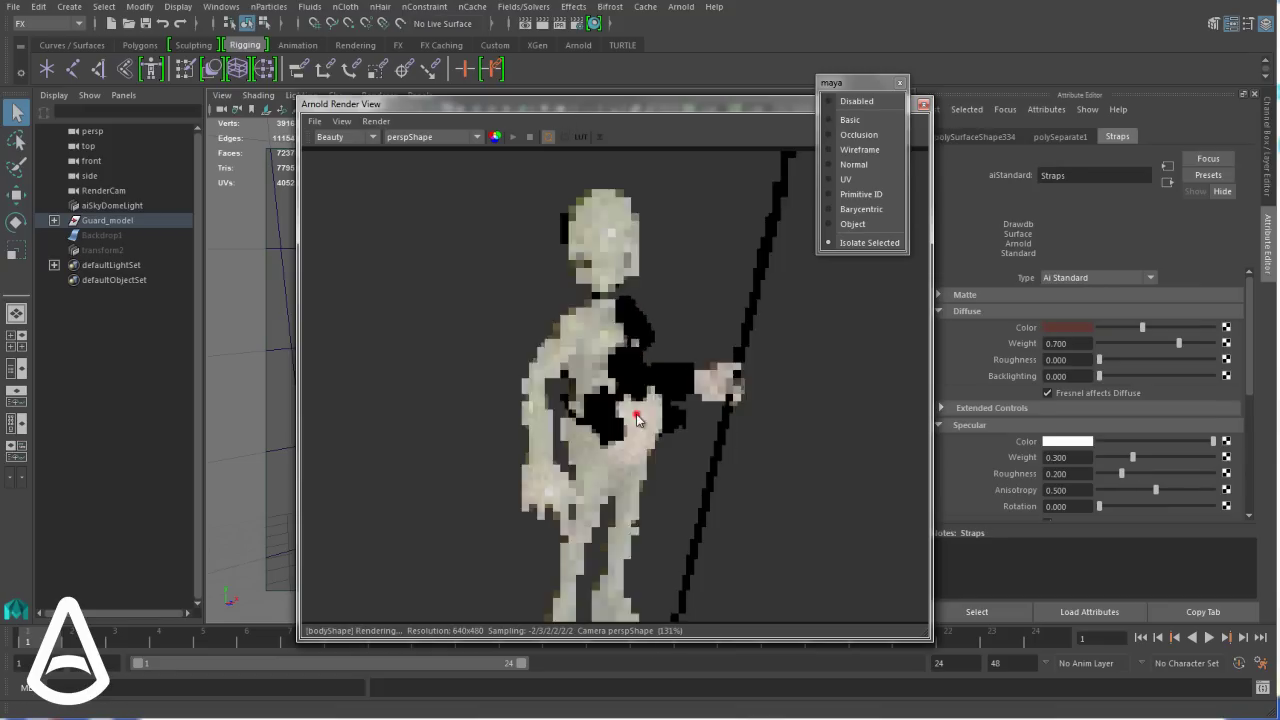
left_click(683, 383)
left_click(739, 349)
Move the render window aside and isolate the bags, then the belt strap, from the viewport
mouse_move(603, 101)
left_mouse_down()
mouse_move(948, 93)
mouse_move(1229, 21)
left_mouse_up()
left_click(565, 385)
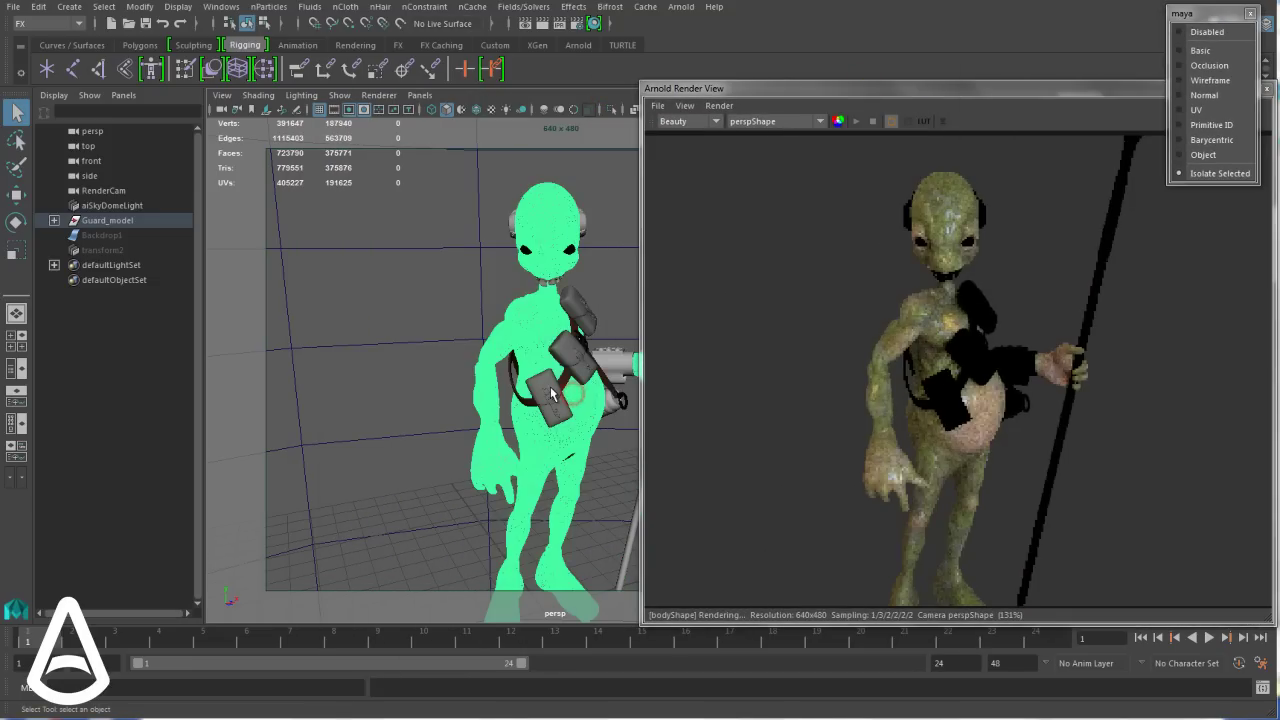
left_click(575, 352)
left_click(520, 312)
left_click(527, 403)
Open the Hypershade from the Rendering Editors menu
left_click(221, 6)
mouse_move(241, 59)
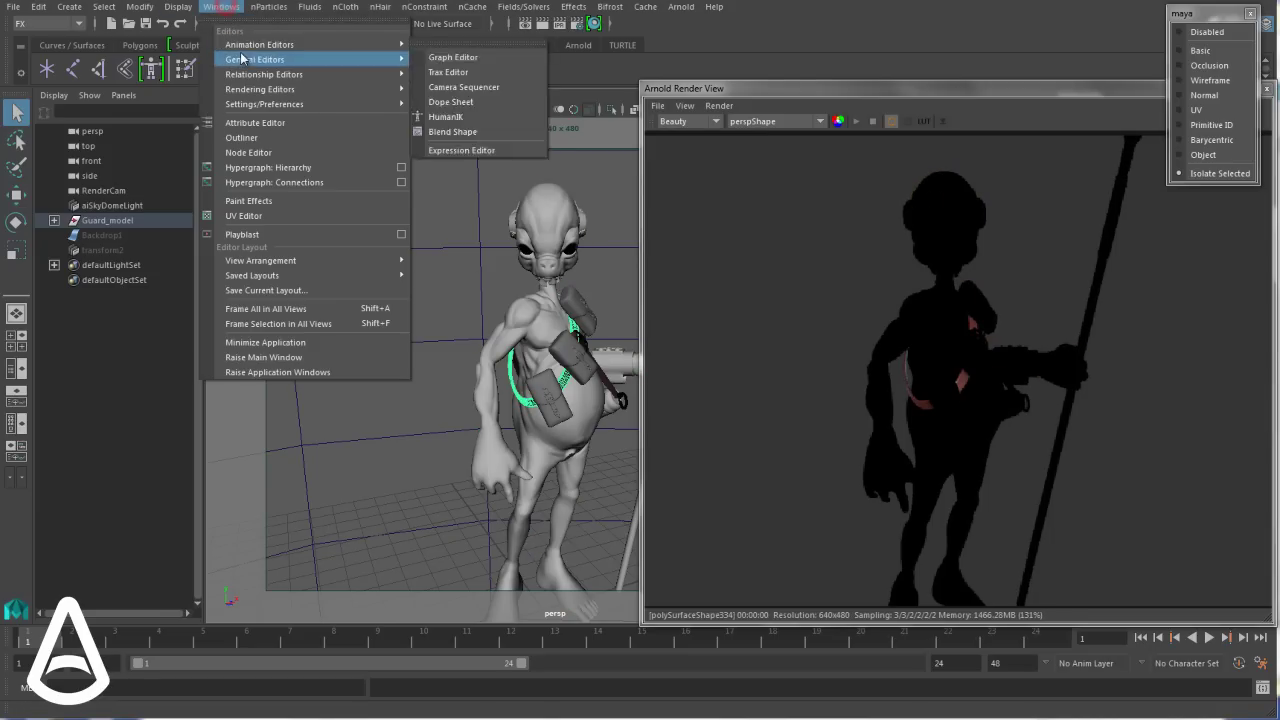
mouse_move(262, 89)
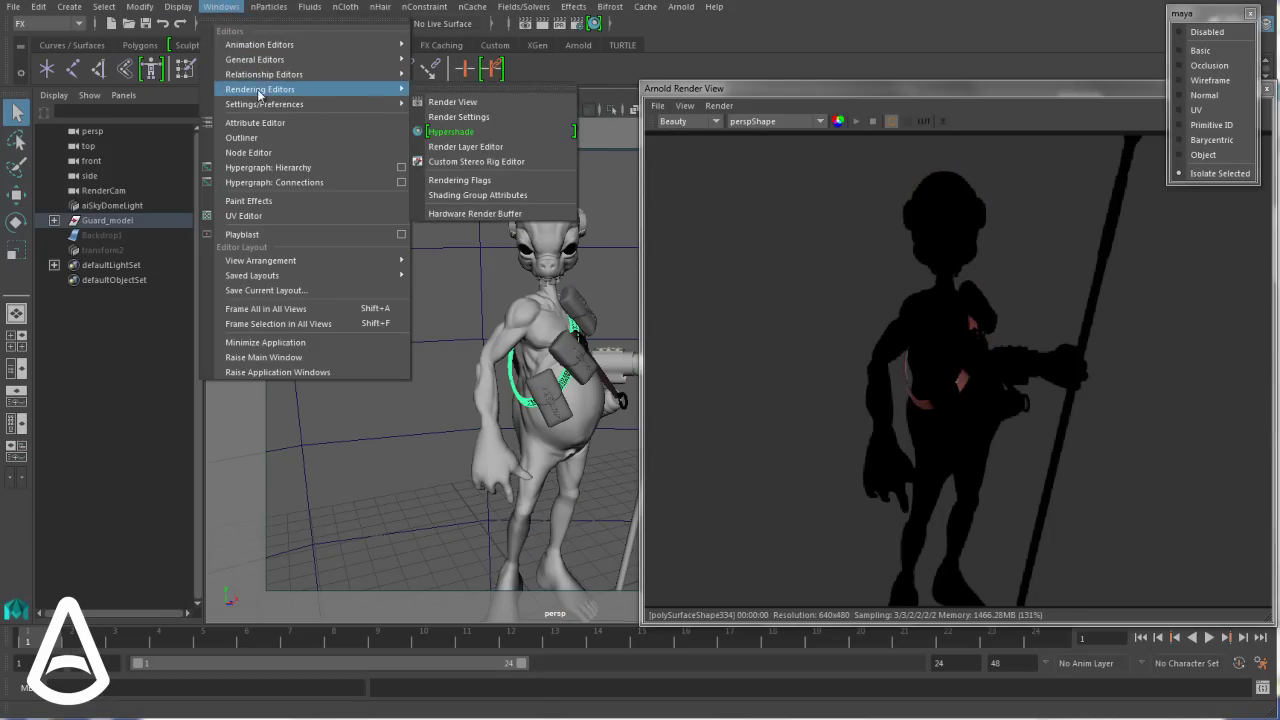
left_click(503, 147)
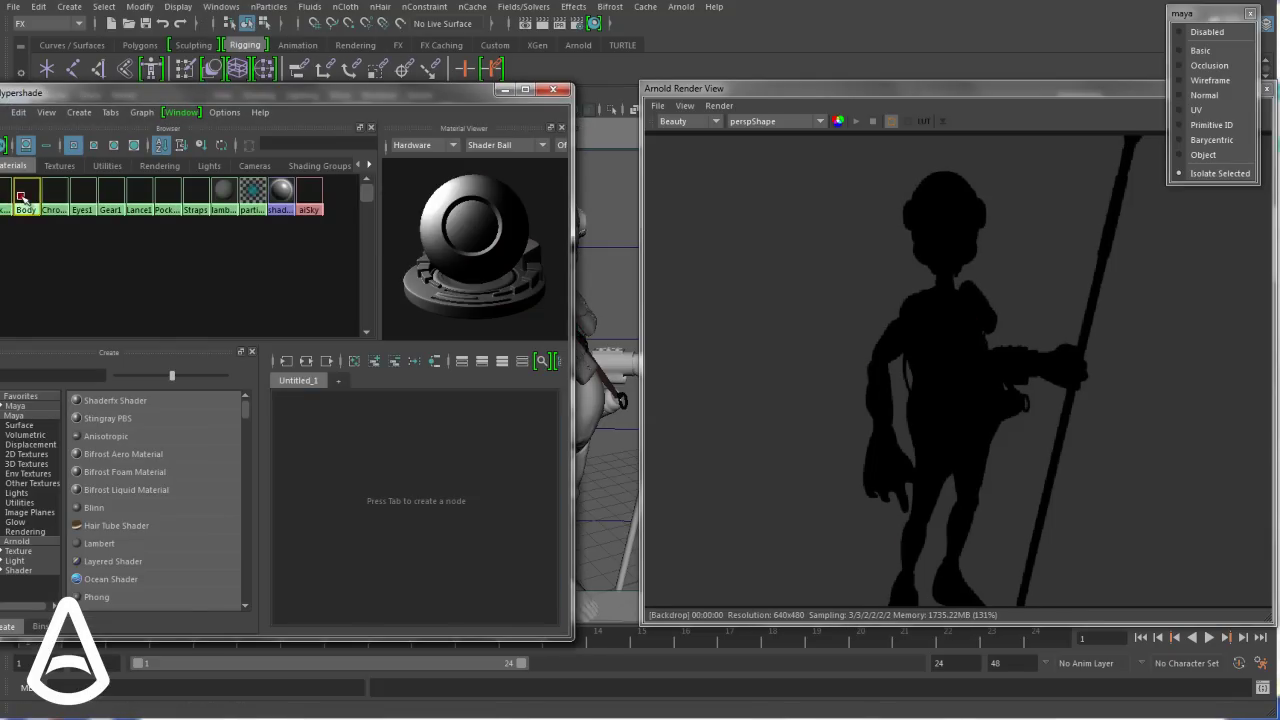
Isolate the Body, Chrome, Eyes1, Gear1, Lance1, Pocket1 and Straps materials in turn, ending on Pocket1
left_click(28, 195)
left_click(48, 197)
left_click(84, 195)
left_click(104, 195)
left_click(140, 193)
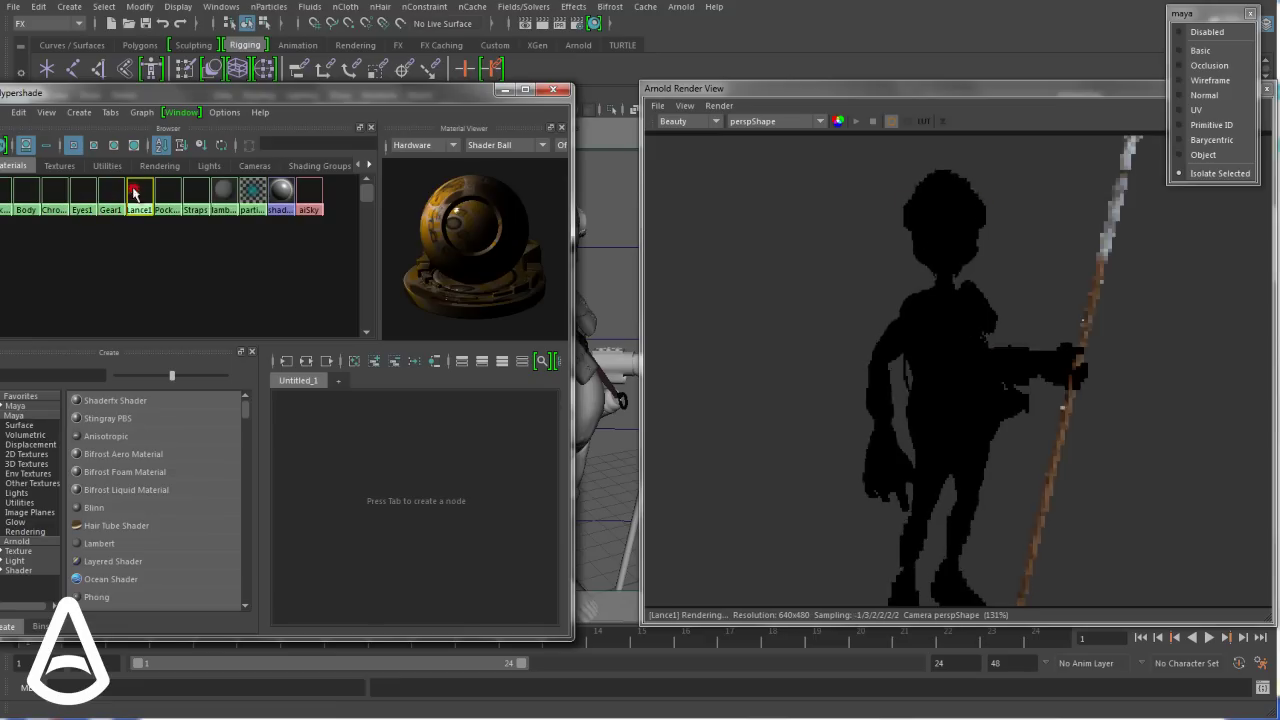
left_click(167, 193)
left_click(197, 195)
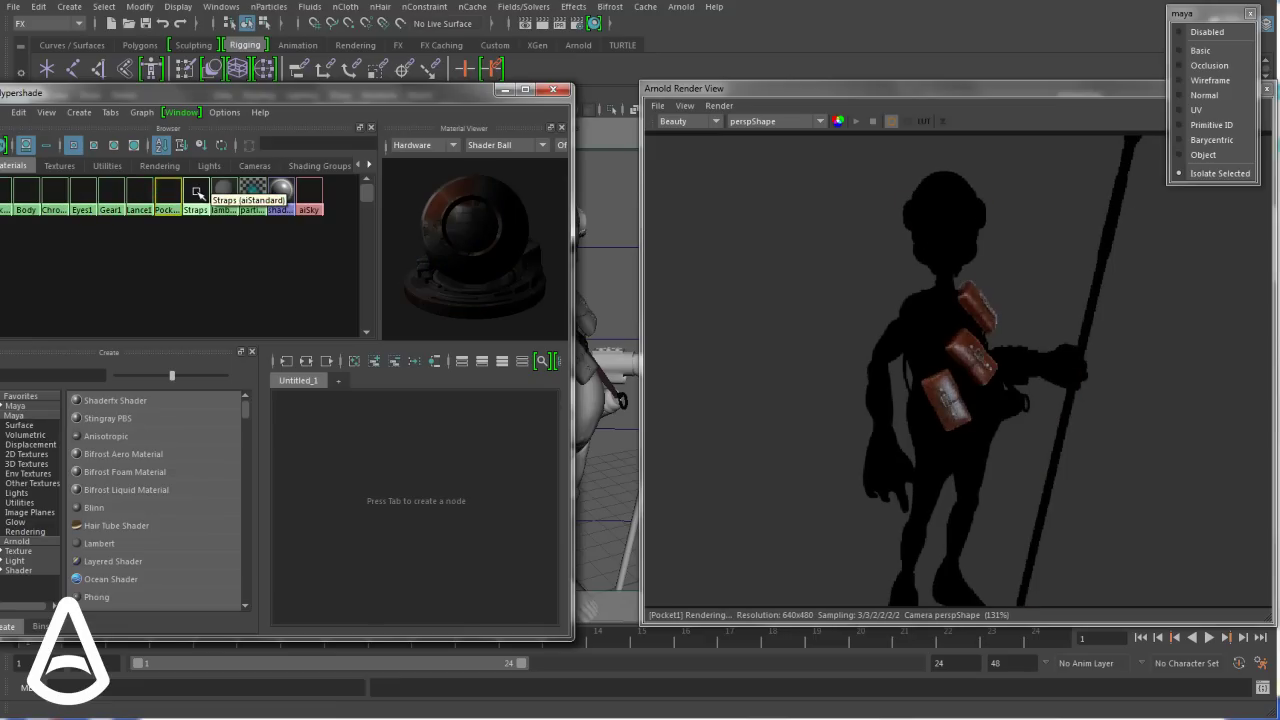
left_click(167, 193)
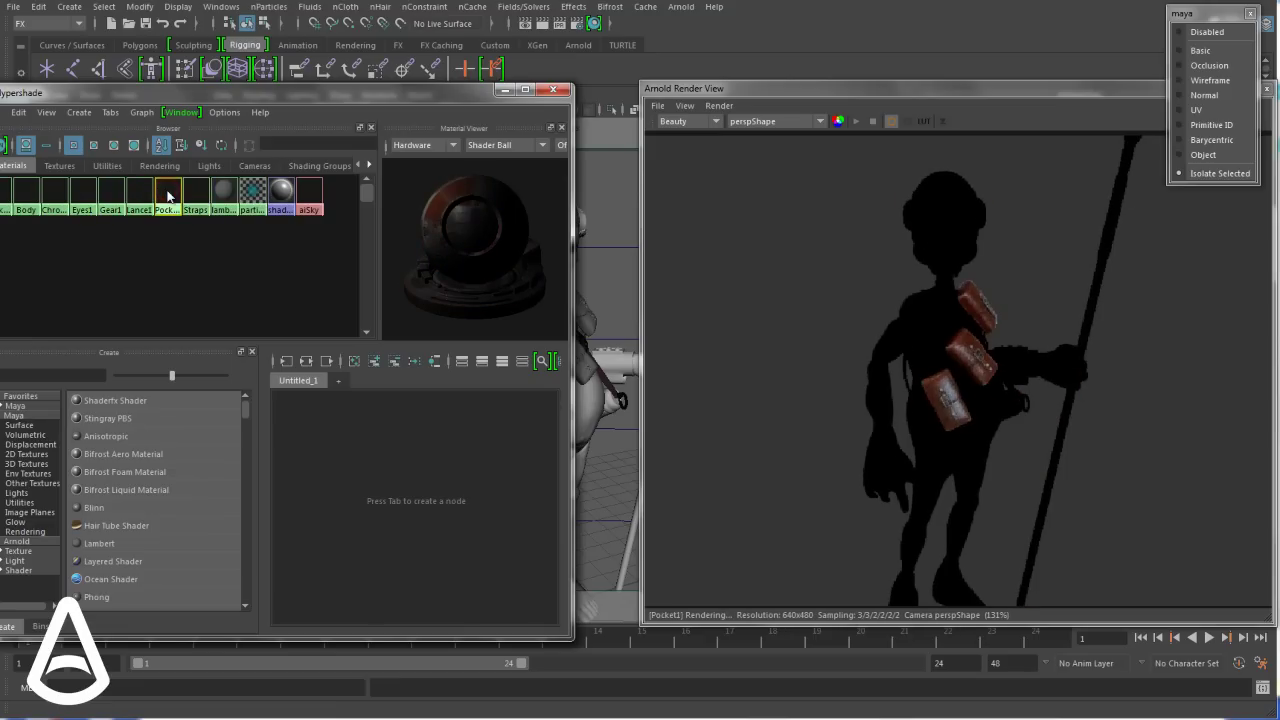
Graph the Pocket1 network and preview its normal texture, base colour texture and full shader
left_click(287, 361)
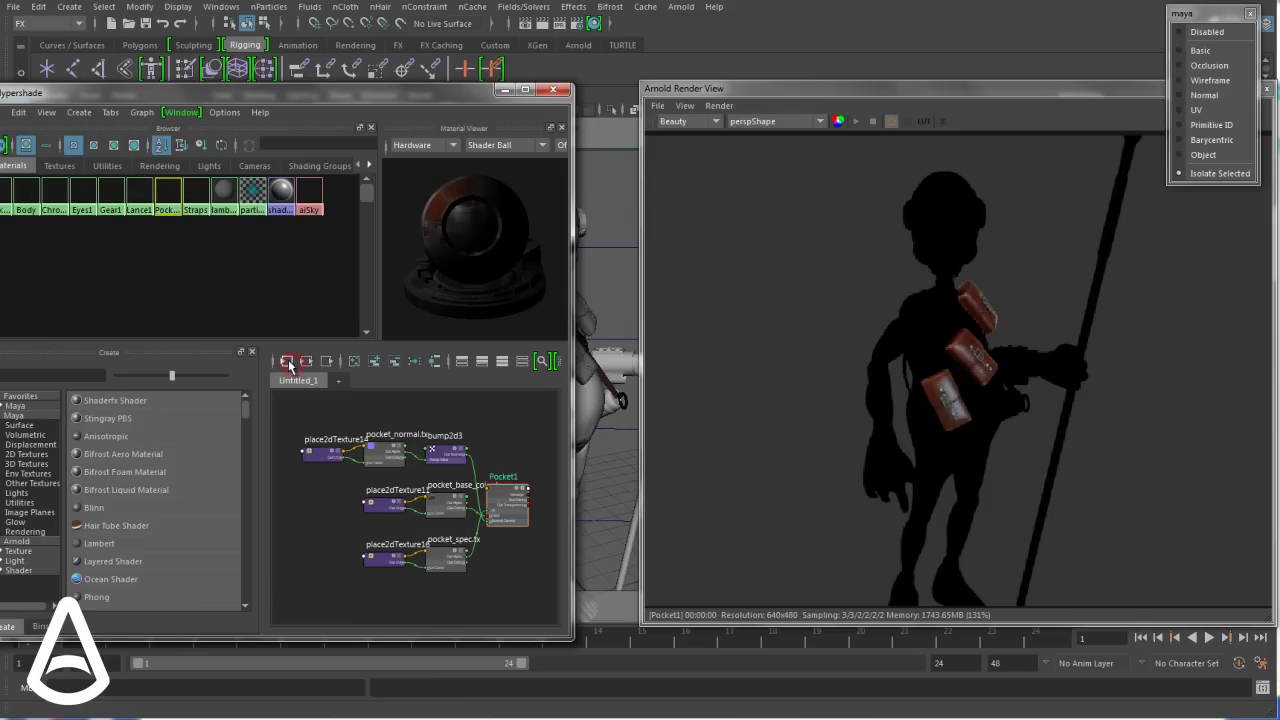
left_click(381, 460)
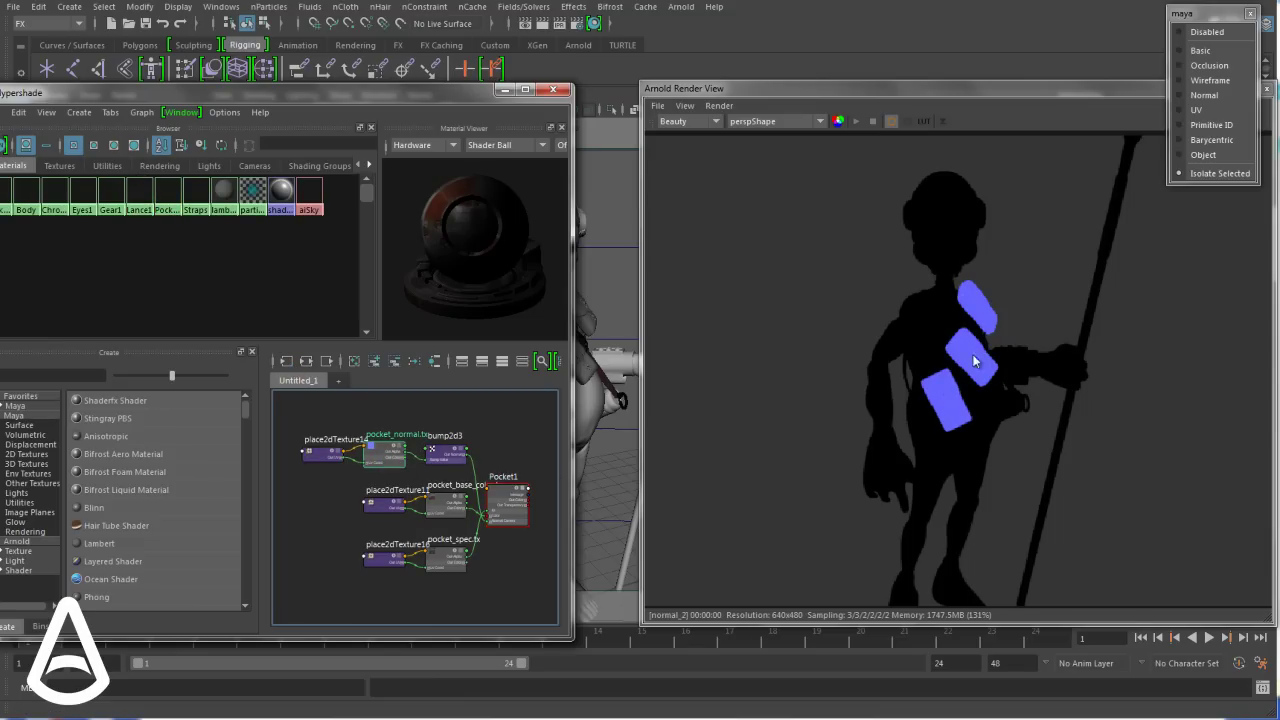
left_click(446, 508)
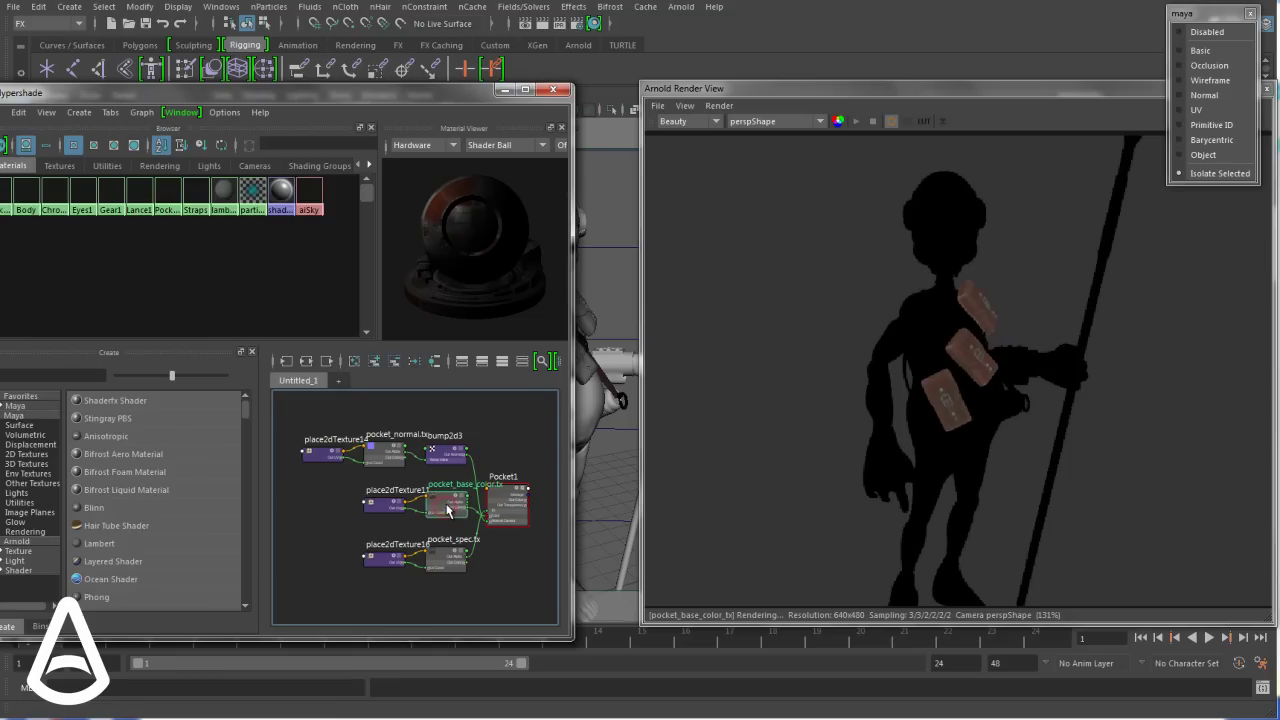
left_click(506, 506)
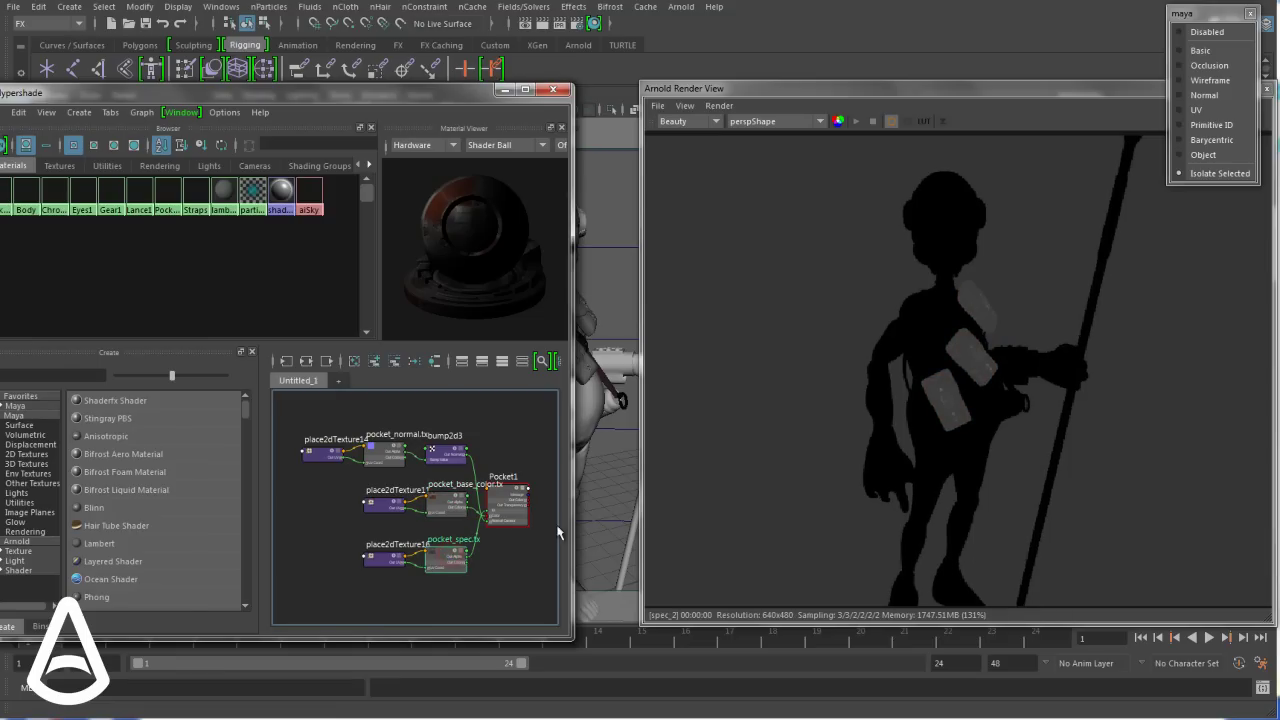
left_click(449, 508)
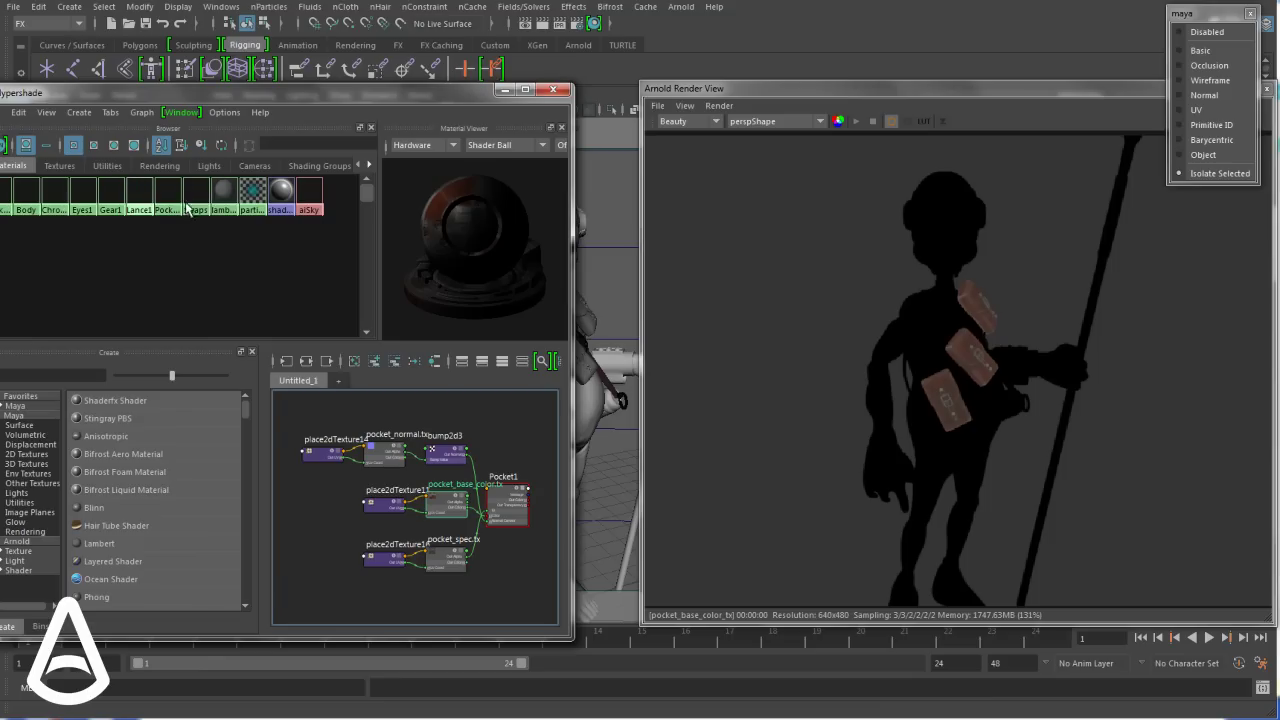
Graph the pocket_normal texture with its placement and show it in the material viewer
left_click(107, 199)
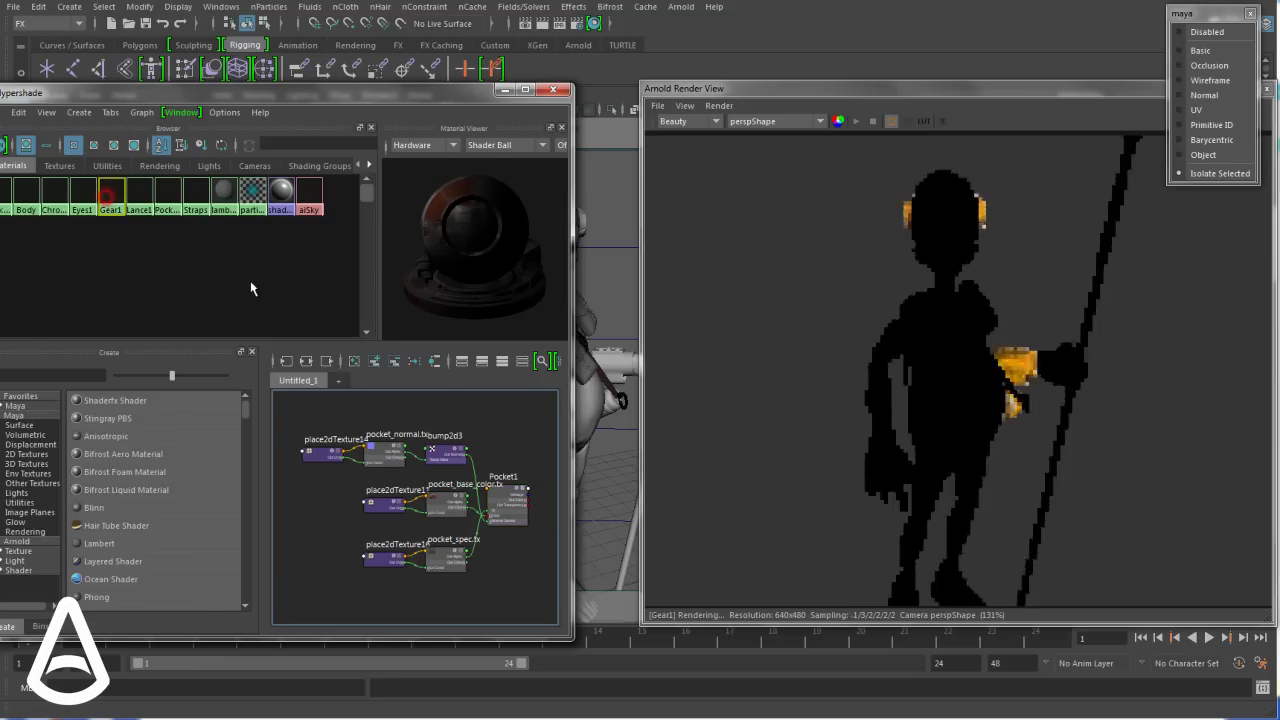
left_click(396, 455)
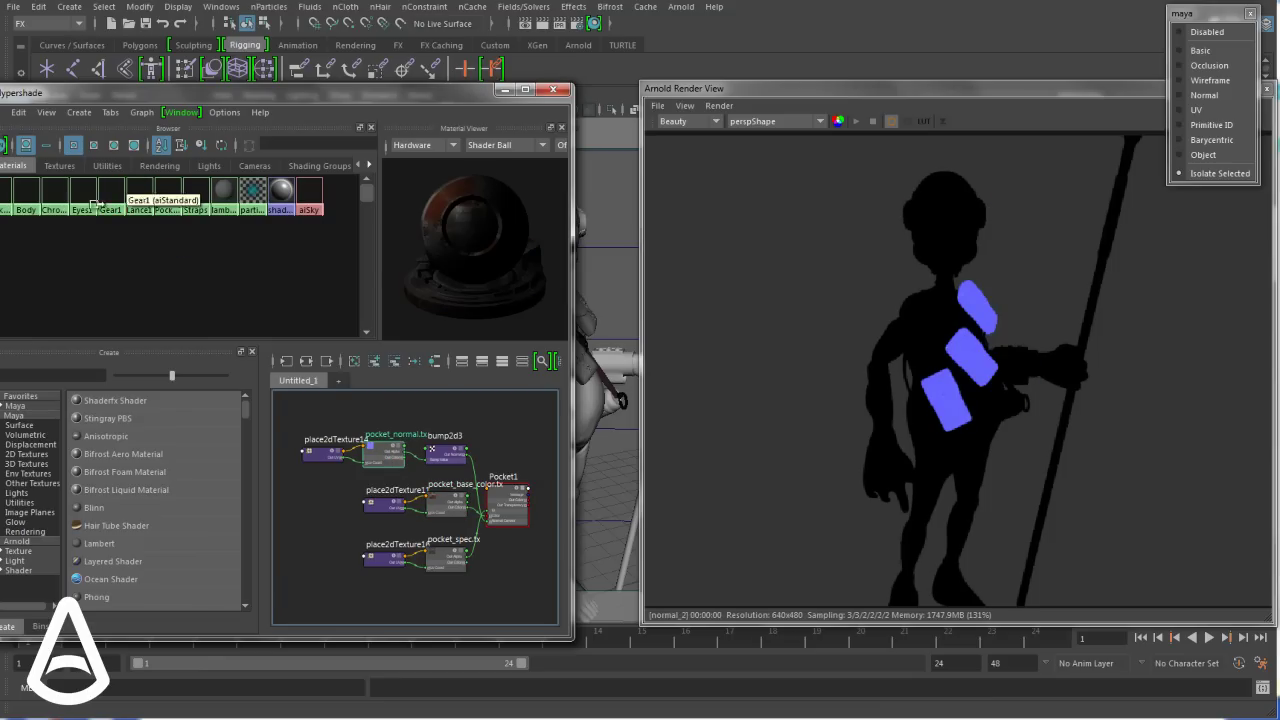
left_click(287, 361)
left_click(474, 505)
left_click_drag(474, 505, 474, 481)
Isolate the Gear1 shader, then render only its gear_base_color.tx and gear_normal.tx textures
middle_click_drag(102, 213, 107, 197)
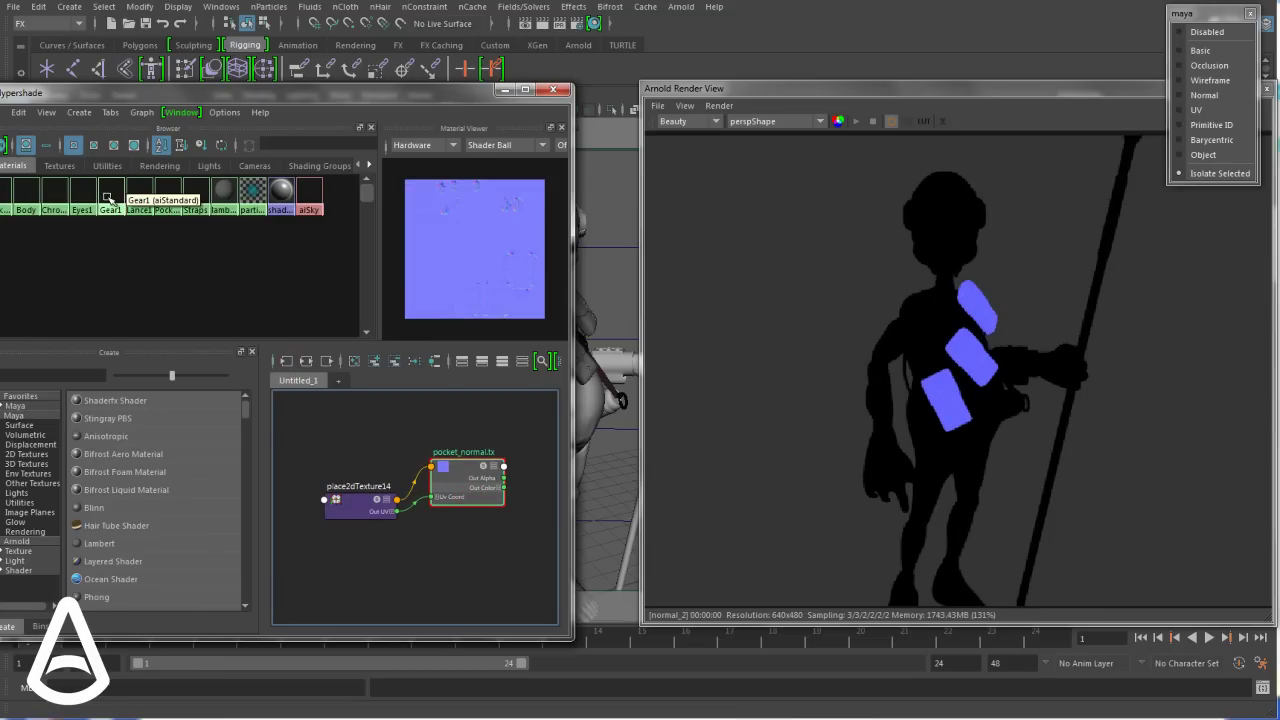
left_click(107, 197)
left_click(287, 361)
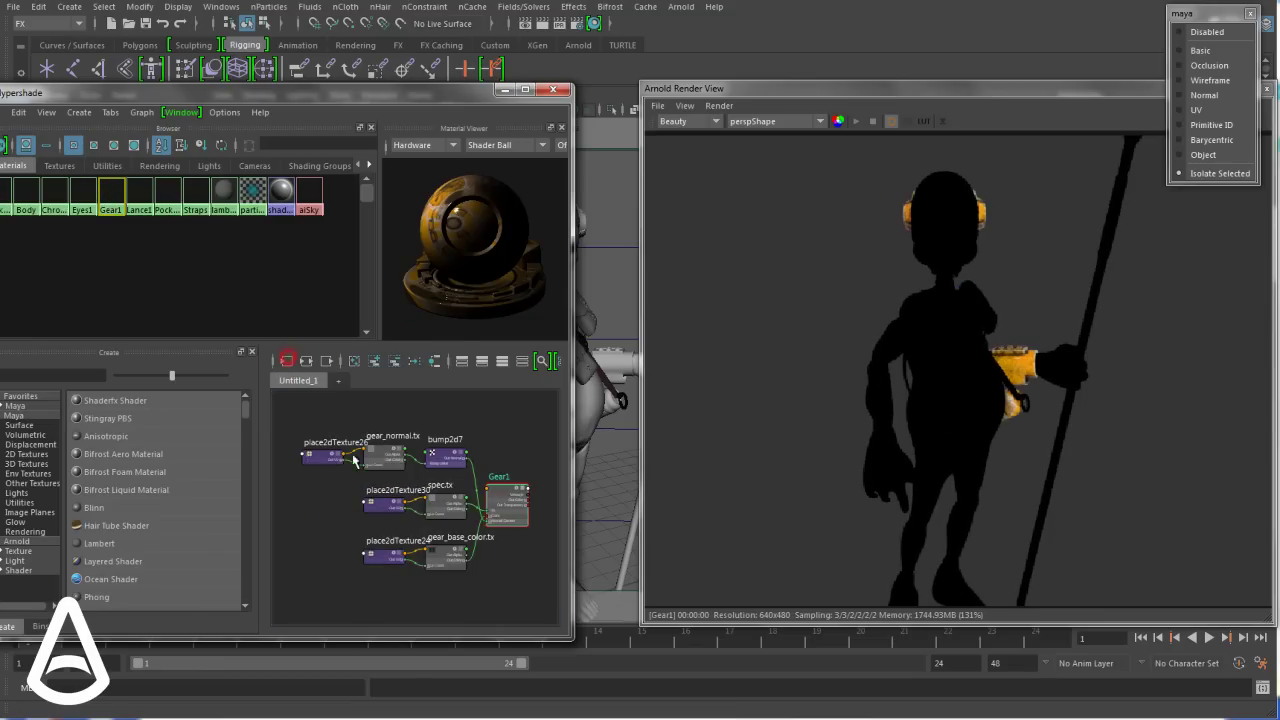
left_click(447, 510)
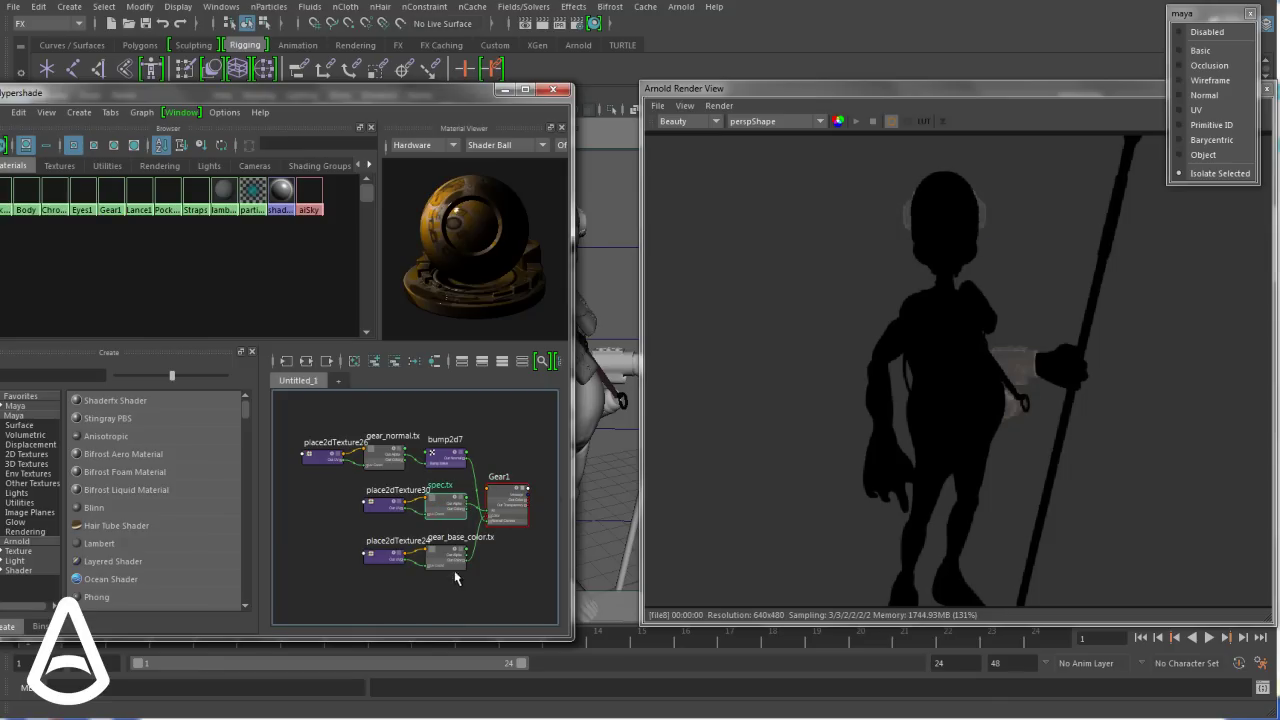
left_click(453, 565)
left_click(392, 452)
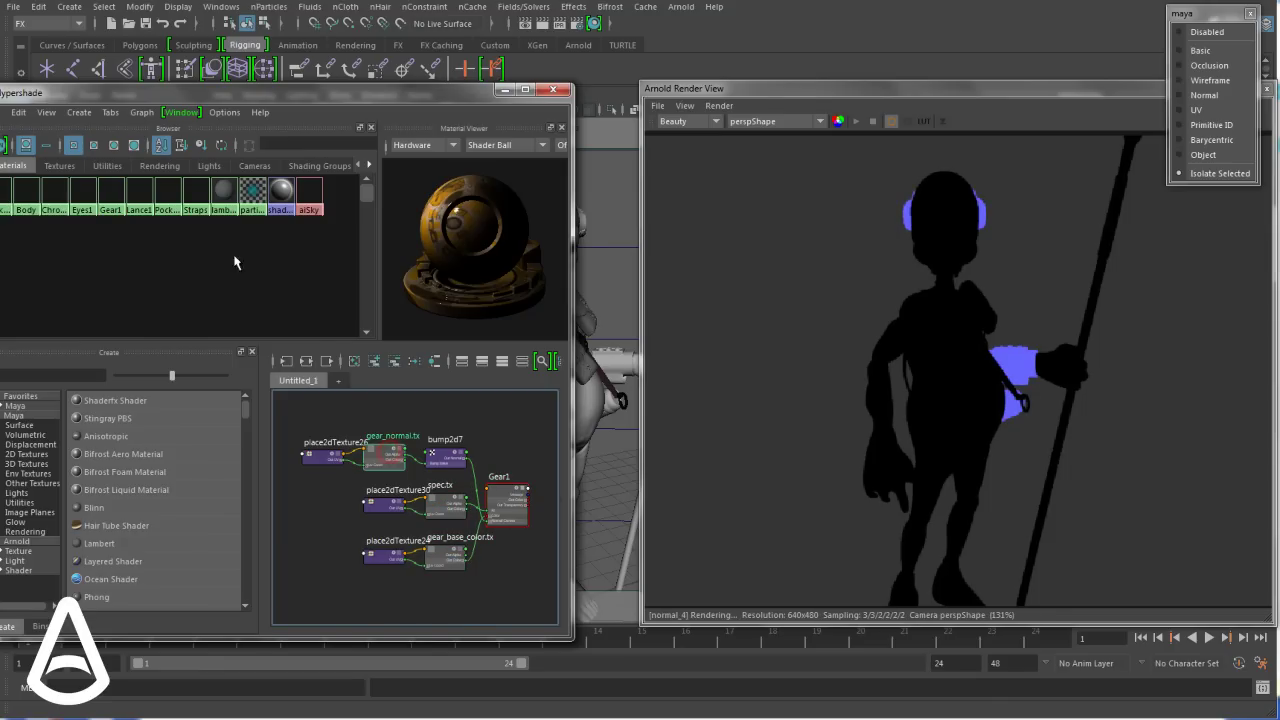
Isolate the Body shader, then render its diffuse texture and the file4 texture alone
left_click(26, 195)
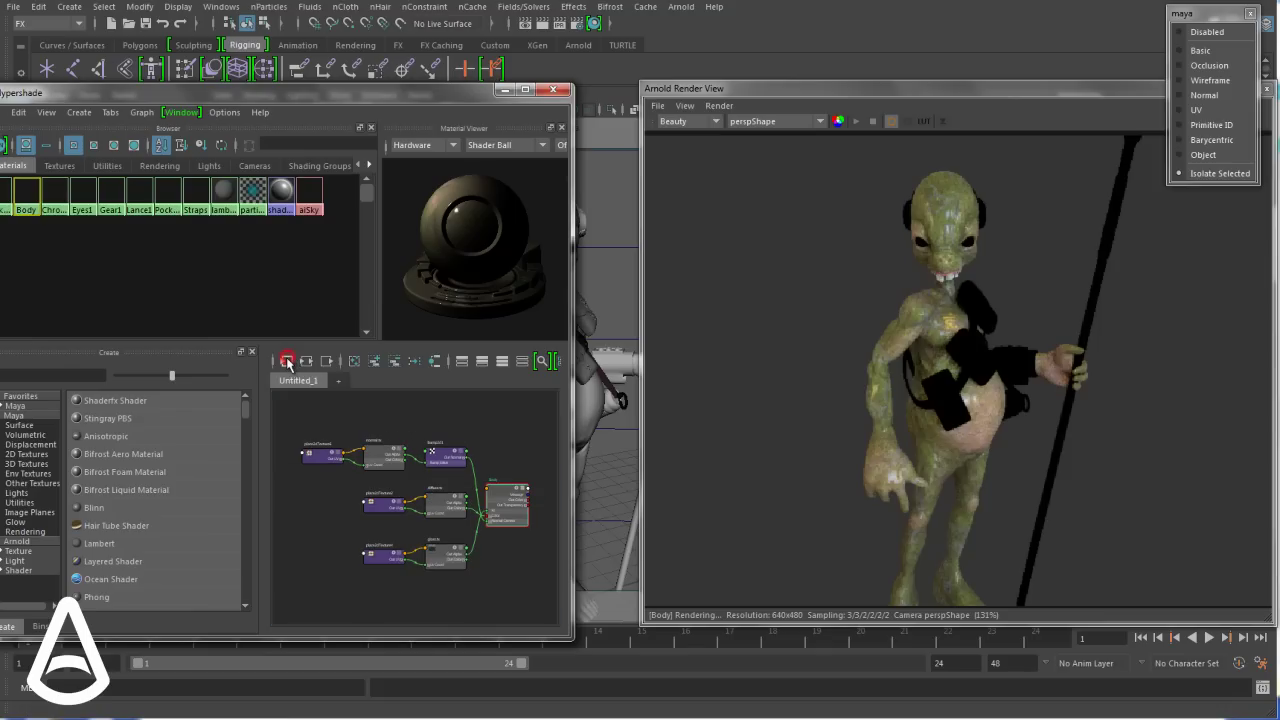
left_click(456, 514)
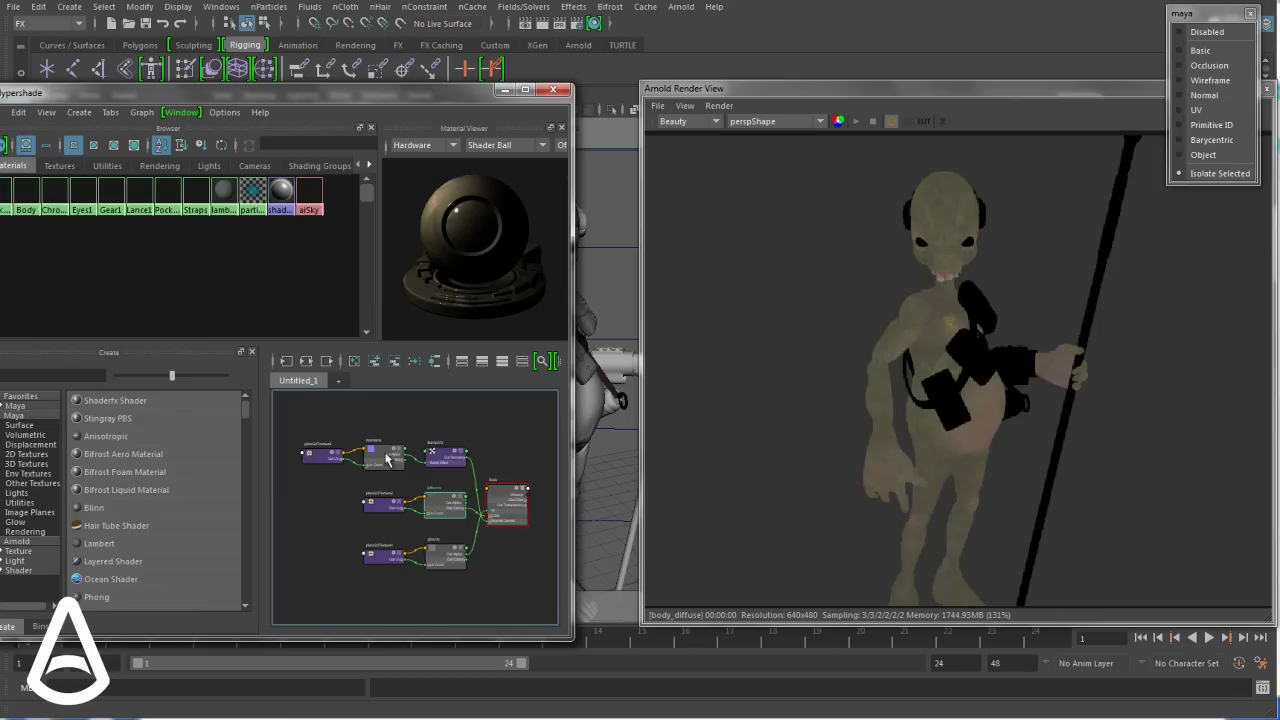
left_click(450, 549)
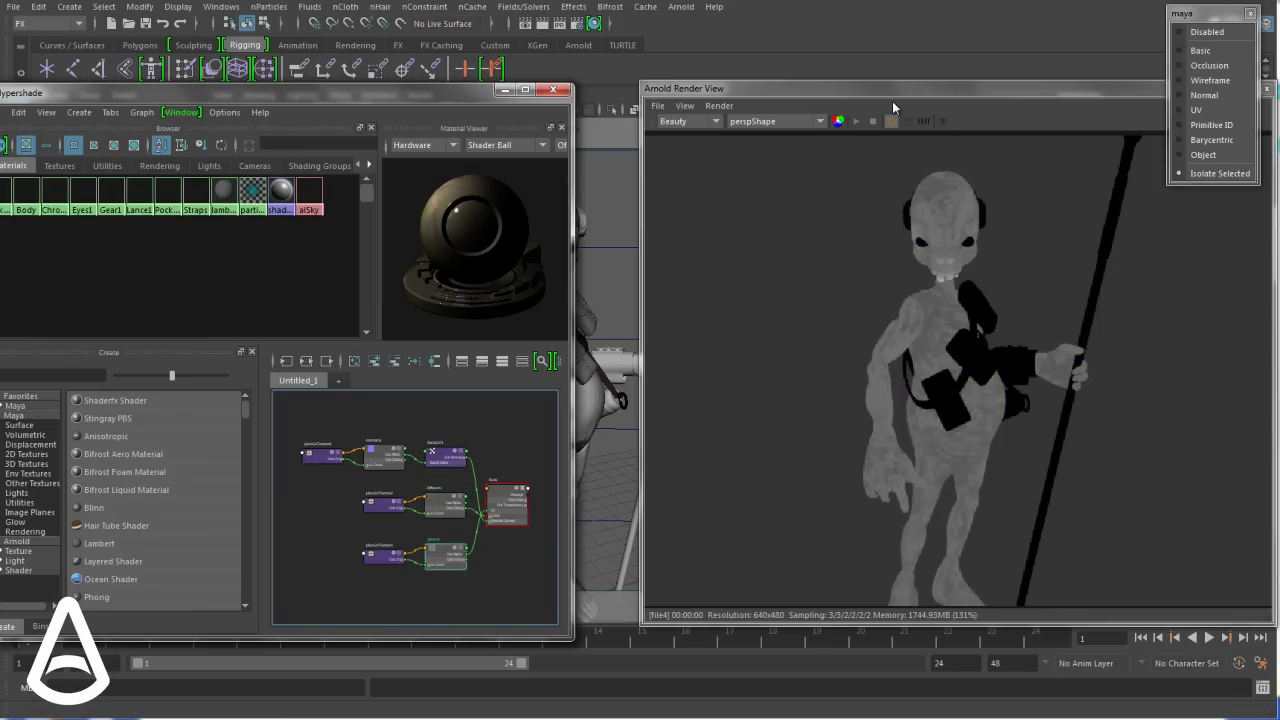
Rotate the frame of file4's place2dTexture4 node to test the texture placement
left_click_drag(901, 92, 423, 58)
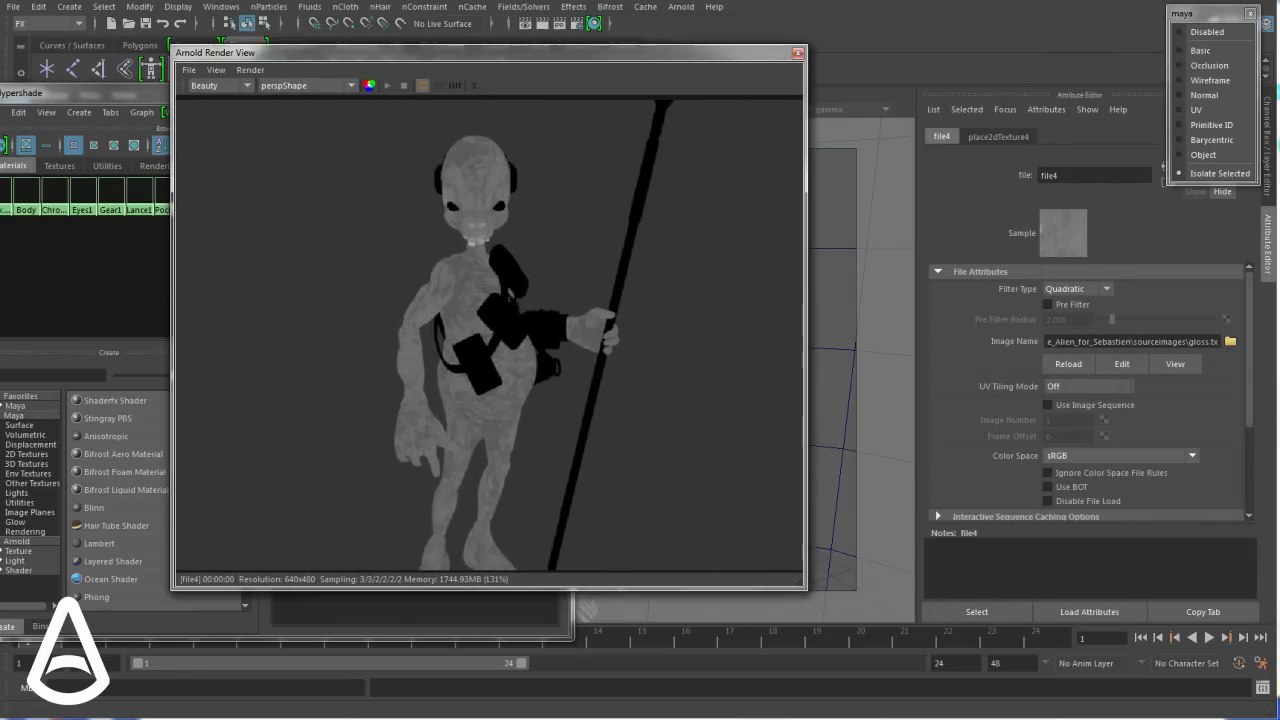
left_click_drag(1249, 369, 1261, 470)
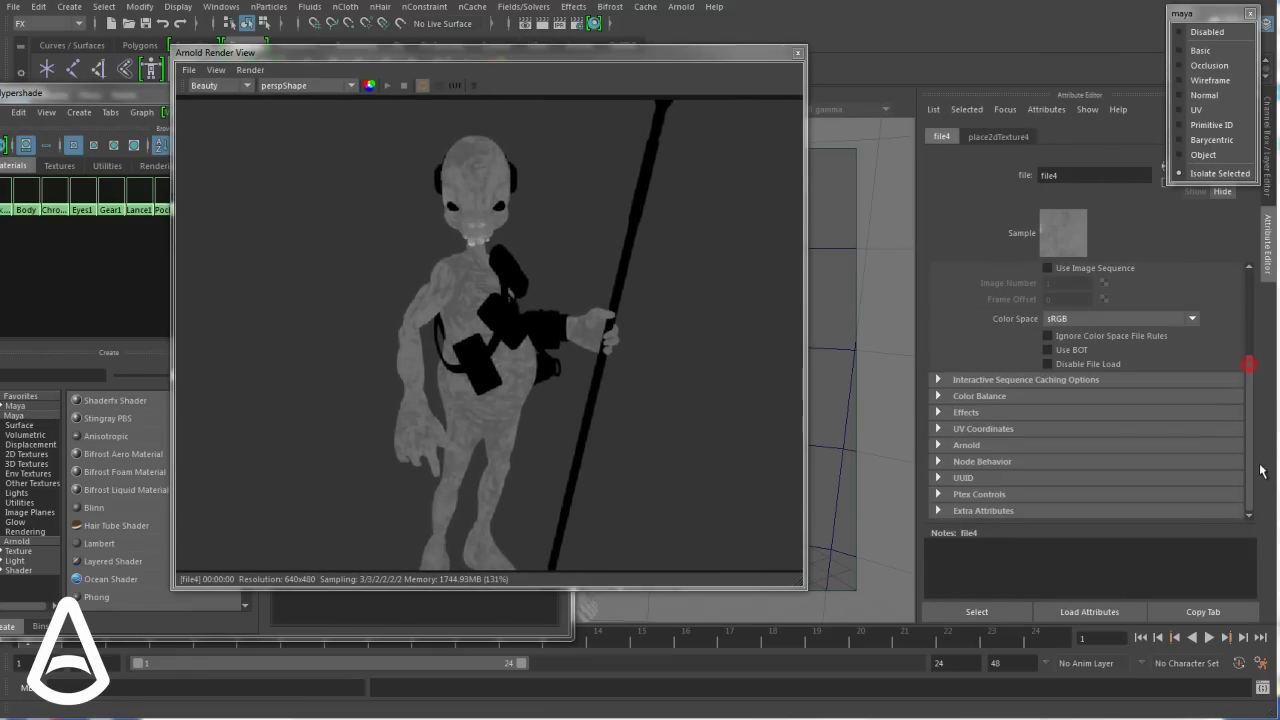
left_click(972, 429)
left_click(1171, 448)
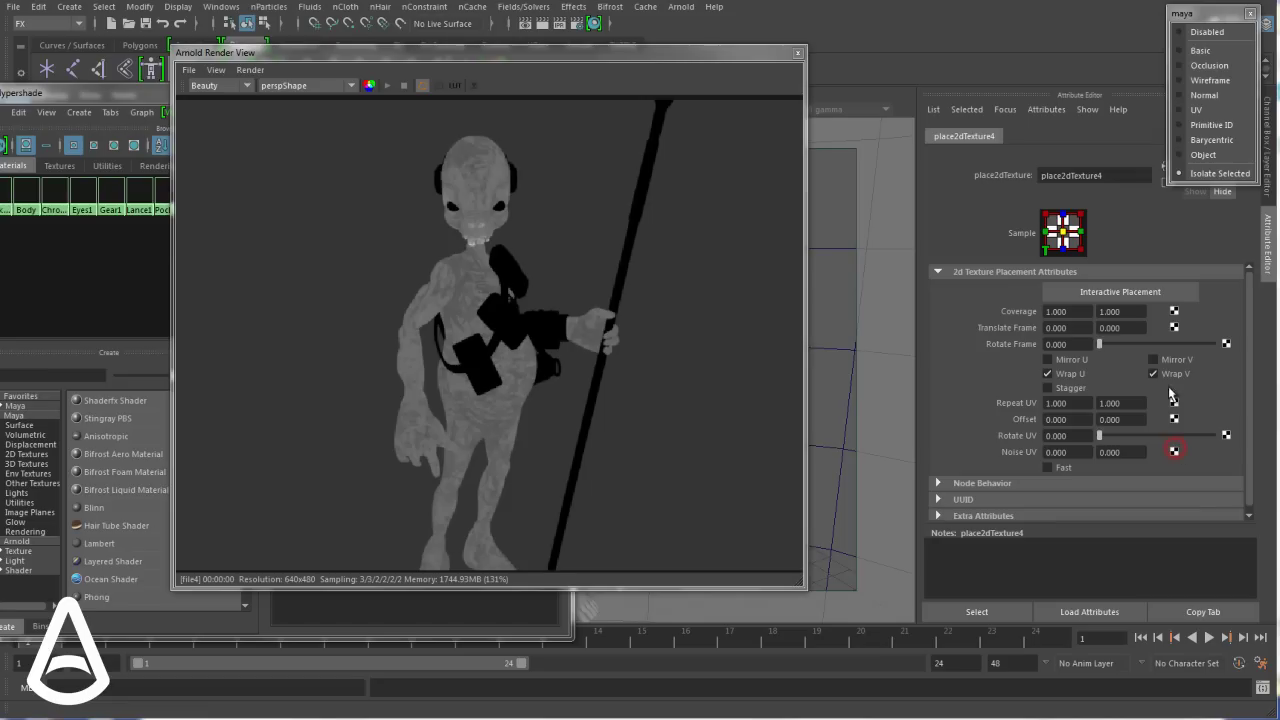
left_click_drag(1100, 344, 1137, 357)
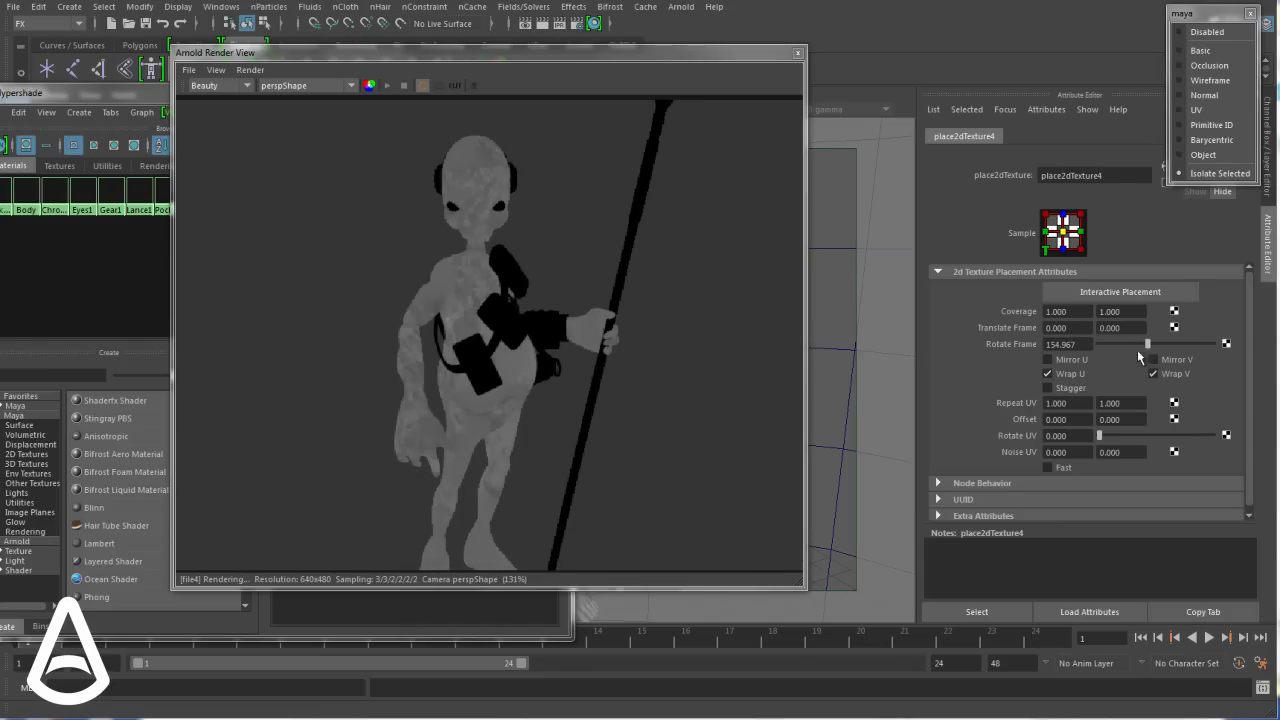
Reset Rotate Frame to 0 and render the full Body shader again
left_click(1062, 344)
type("0")
key("Return")
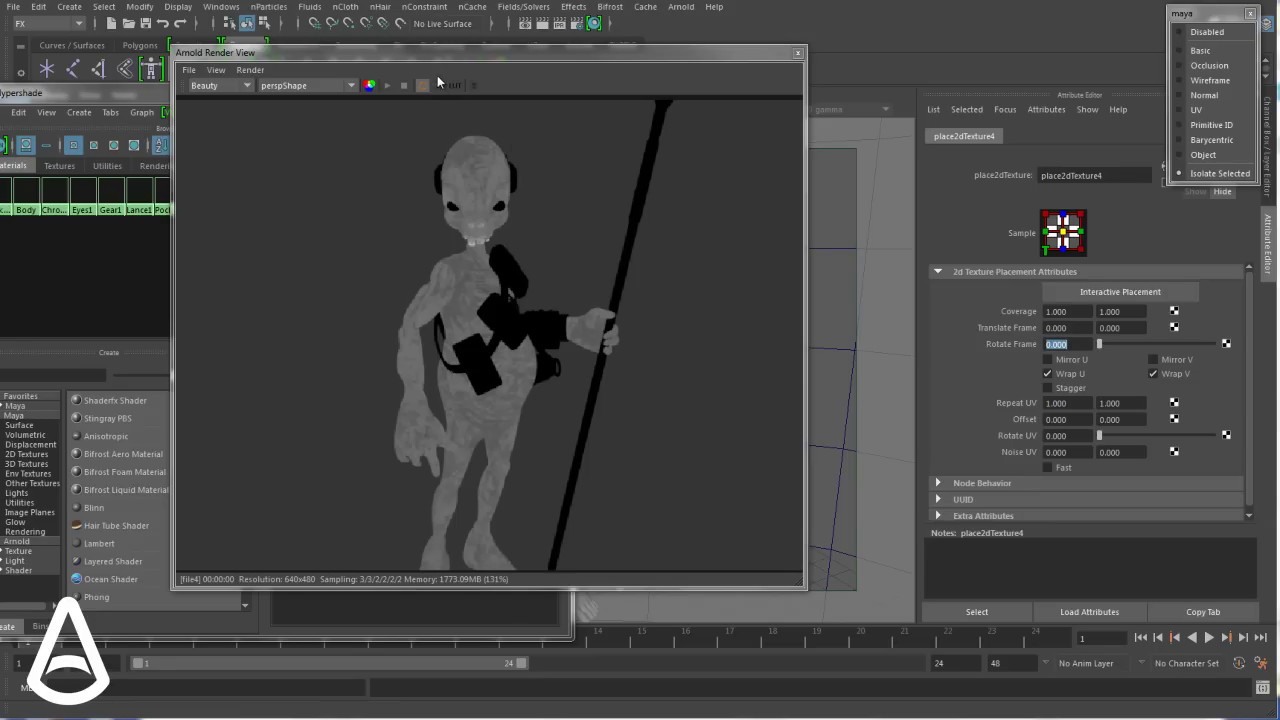
left_click_drag(436, 50, 886, 102)
left_click(499, 499)
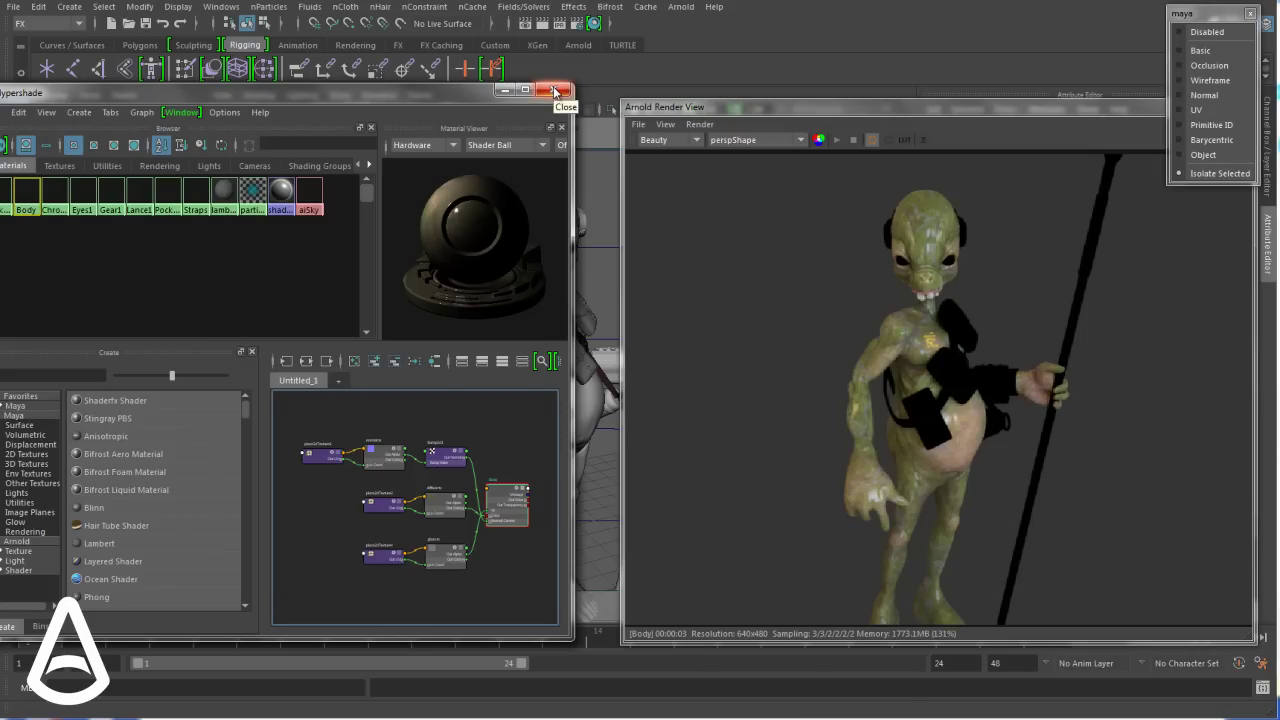
Close the Hypershade, isolate the aiSkyDomeLight, and add a directional light rotated to a new angle
left_click(555, 91)
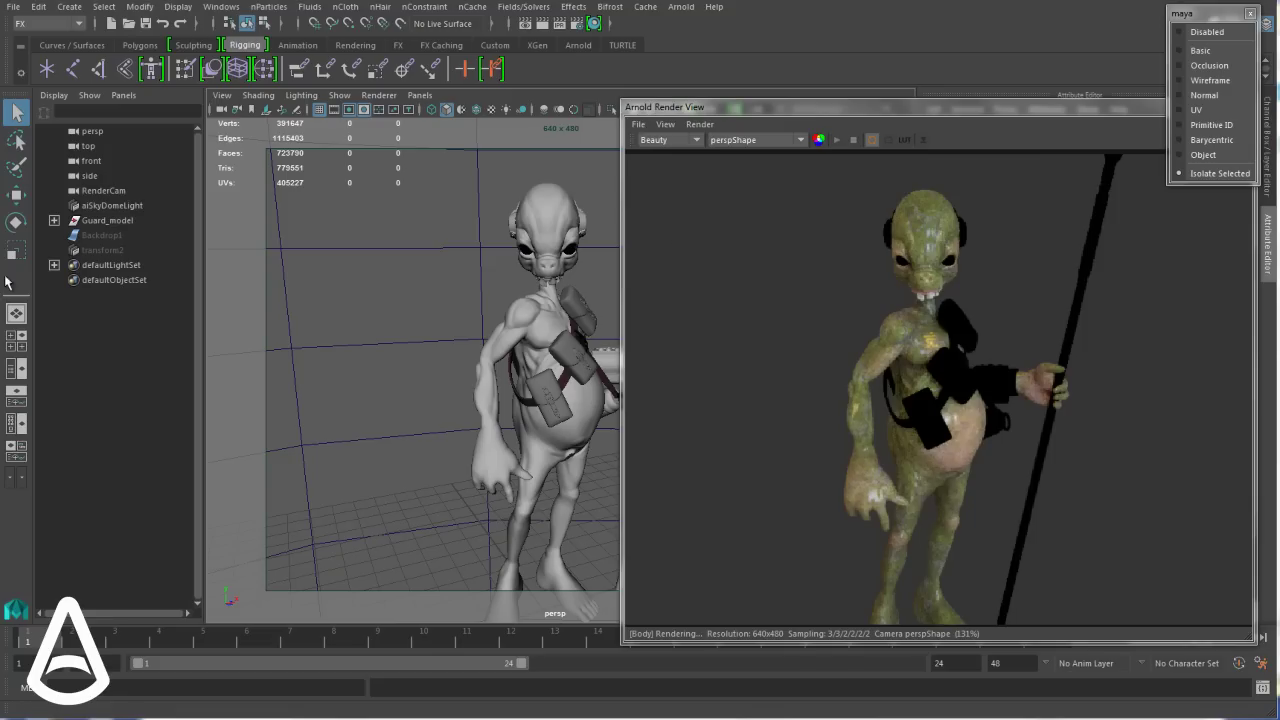
left_click(119, 205)
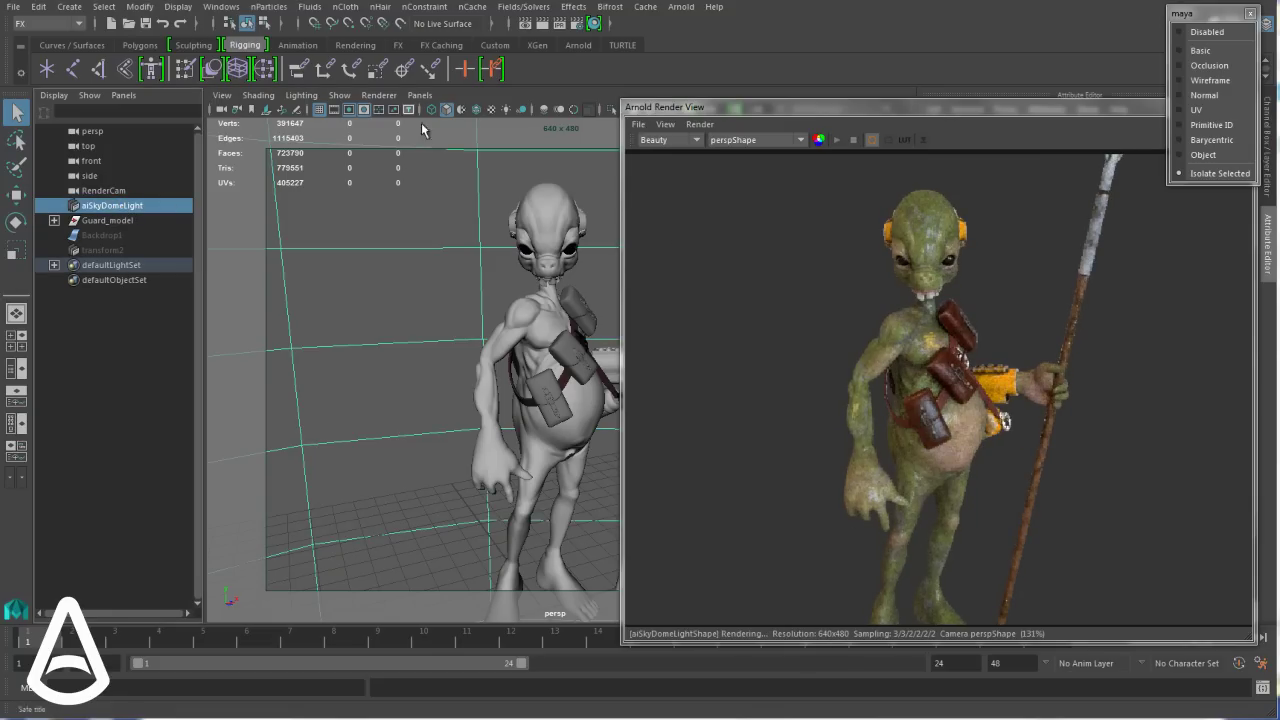
left_click(83, 8)
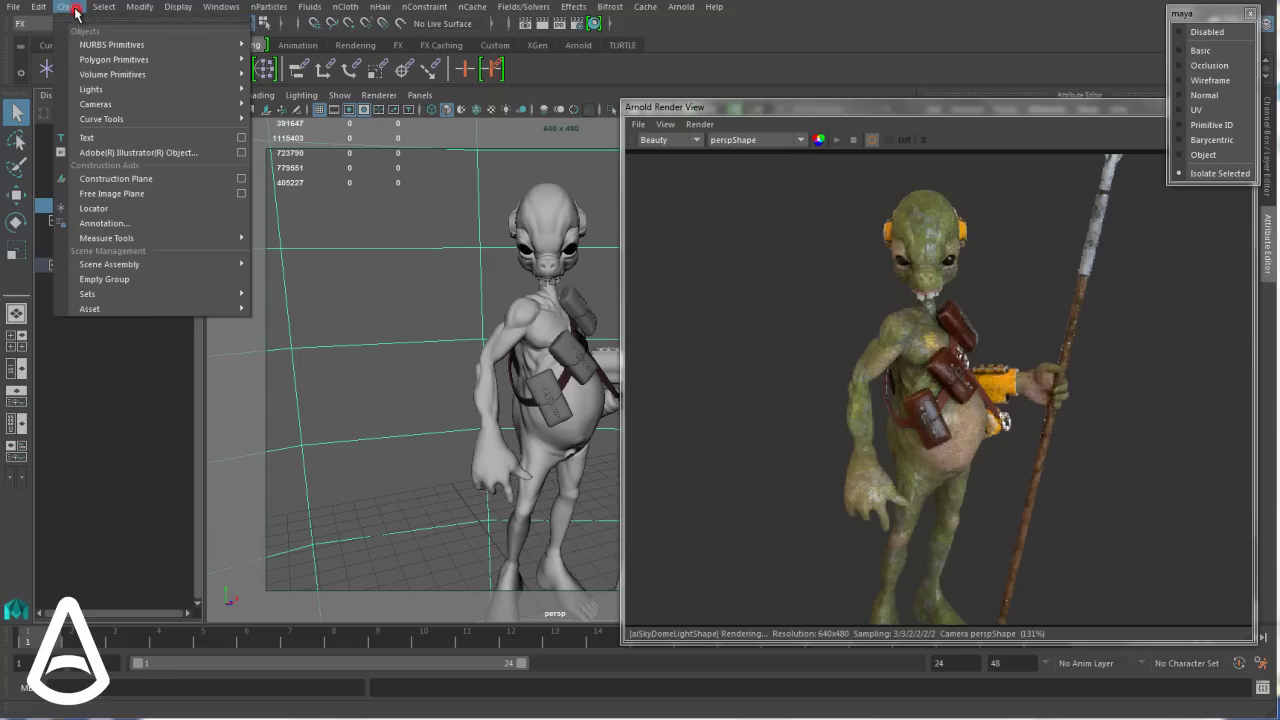
mouse_move(89, 92)
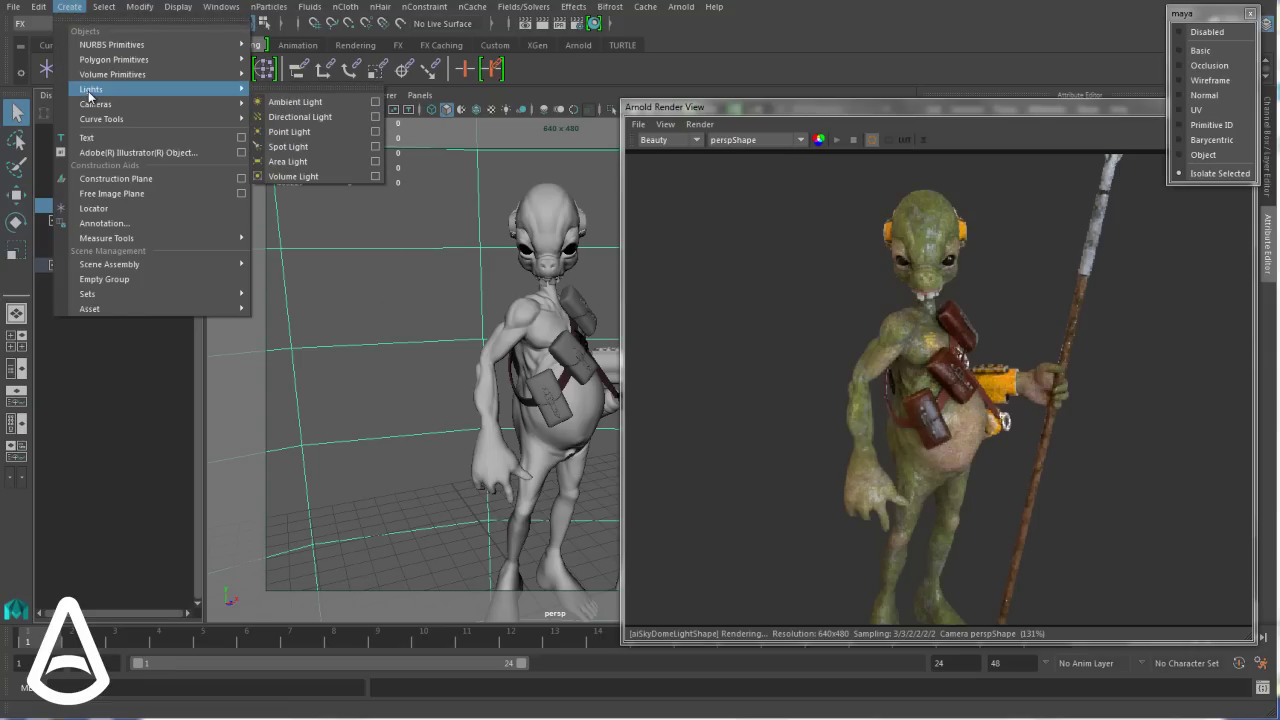
left_click(318, 116)
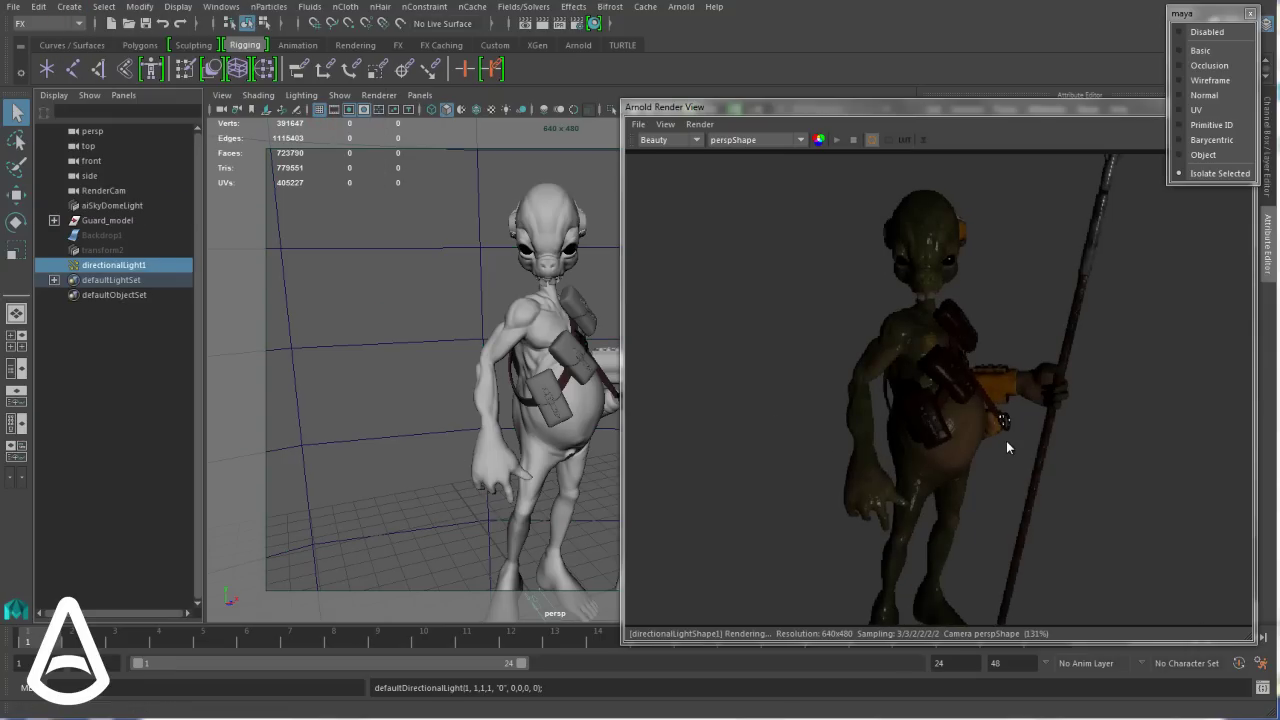
scroll(402, 395, "down", 3)
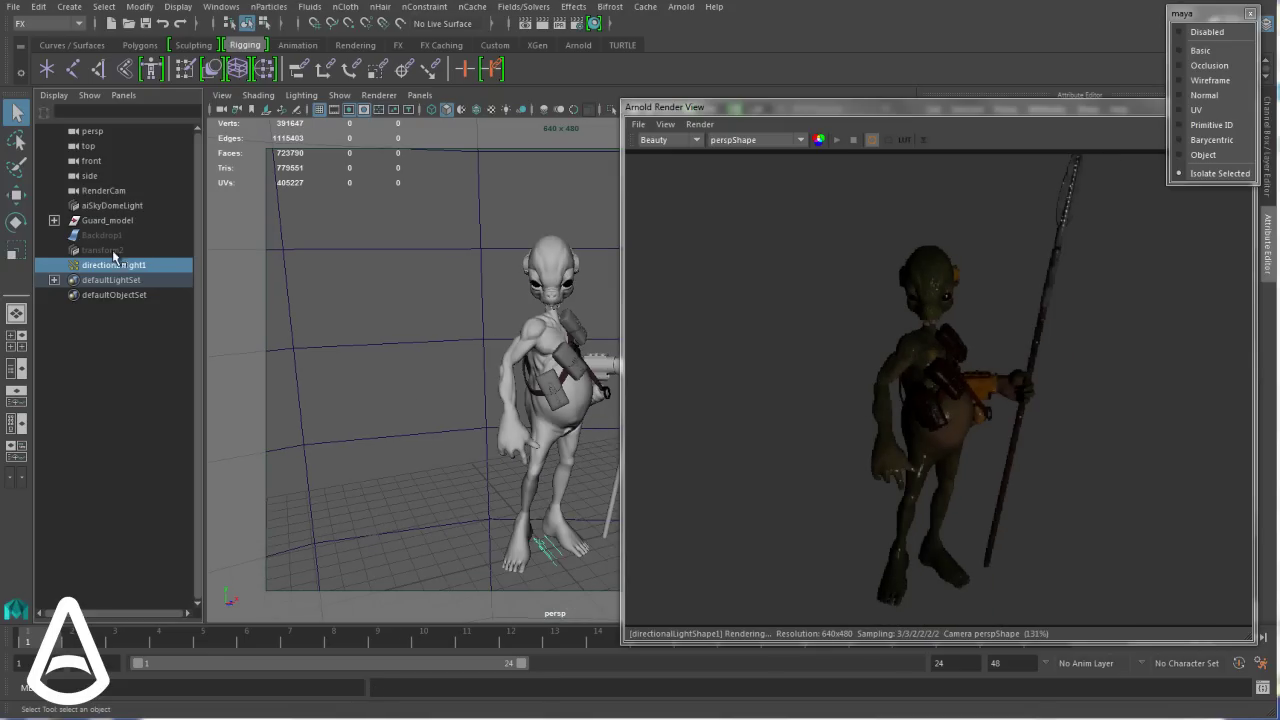
left_click(16, 223)
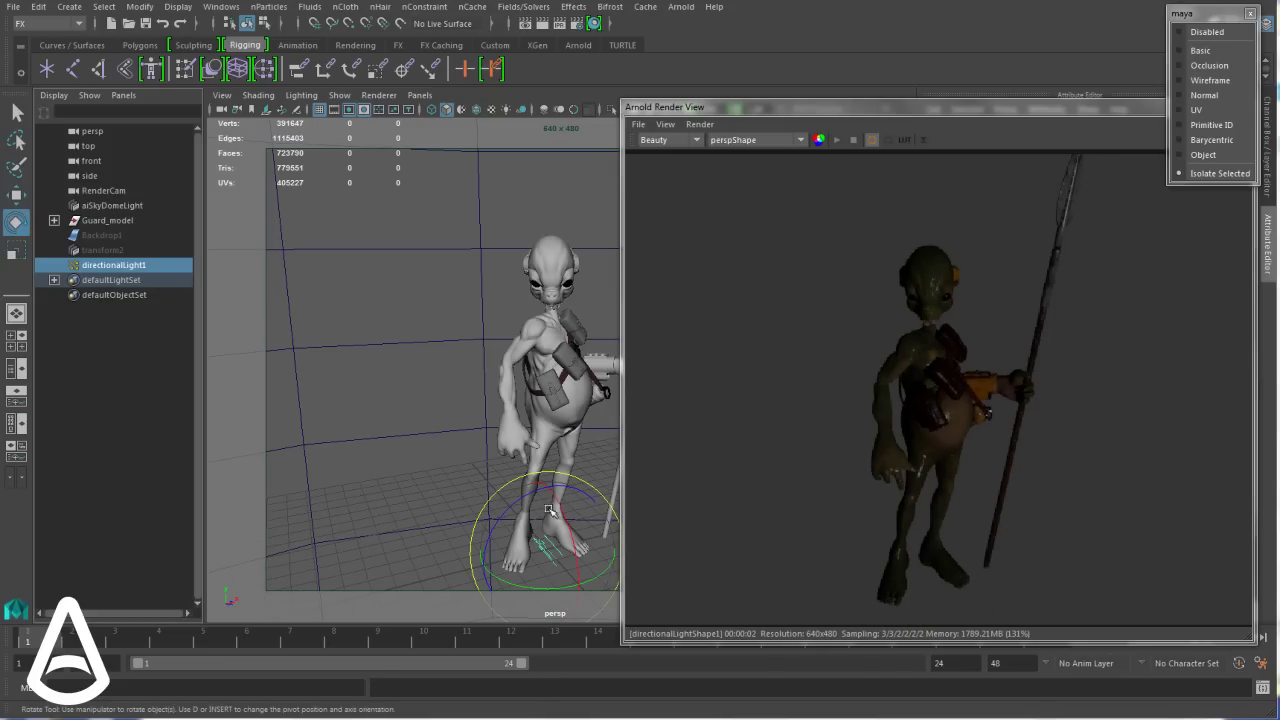
left_click_drag(567, 514, 560, 548)
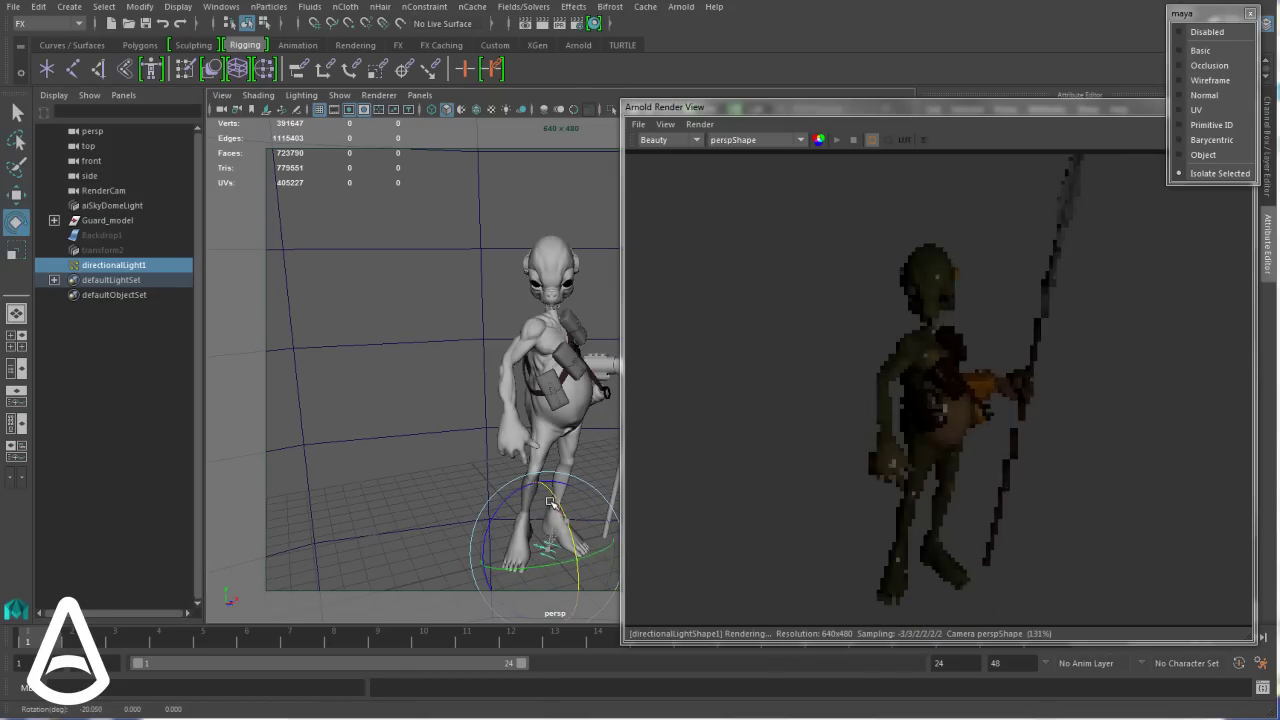
Raise the directional light's intensity to 2.270 and toggle Emit Diffuse off and back on
left_click_drag(891, 121, 385, 109)
left_click_drag(1113, 325, 1127, 322)
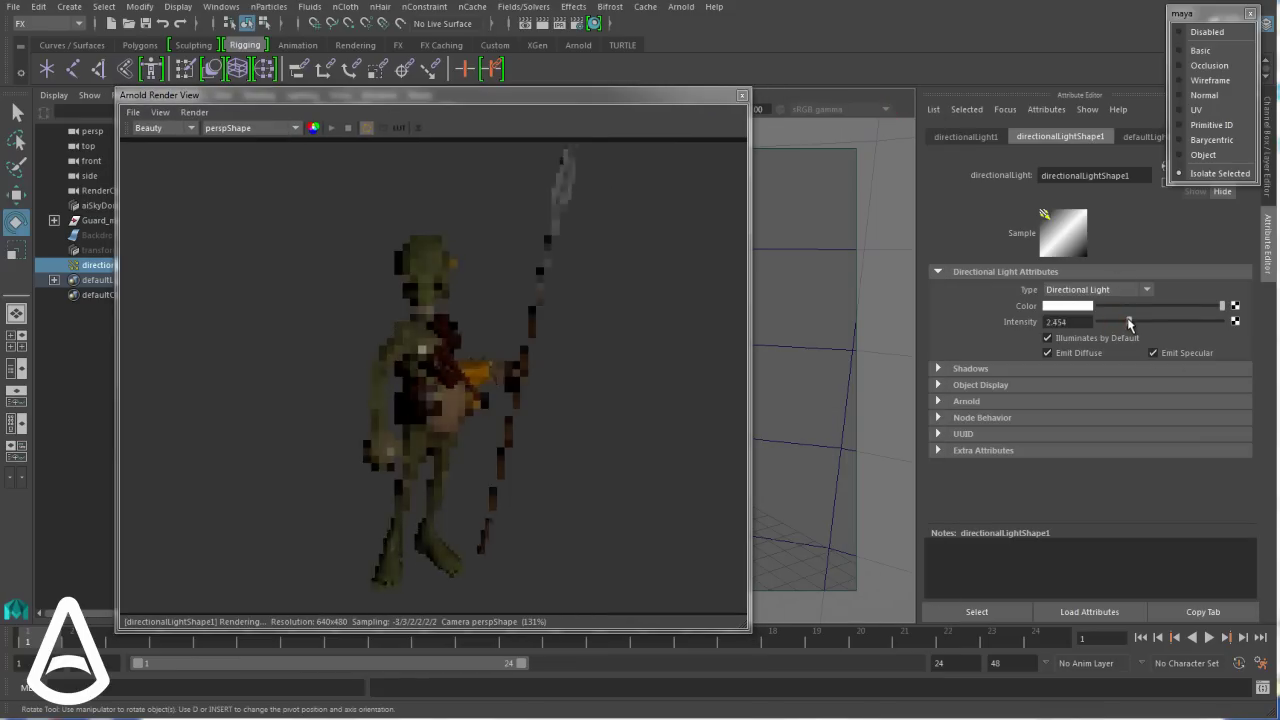
left_click(1063, 353)
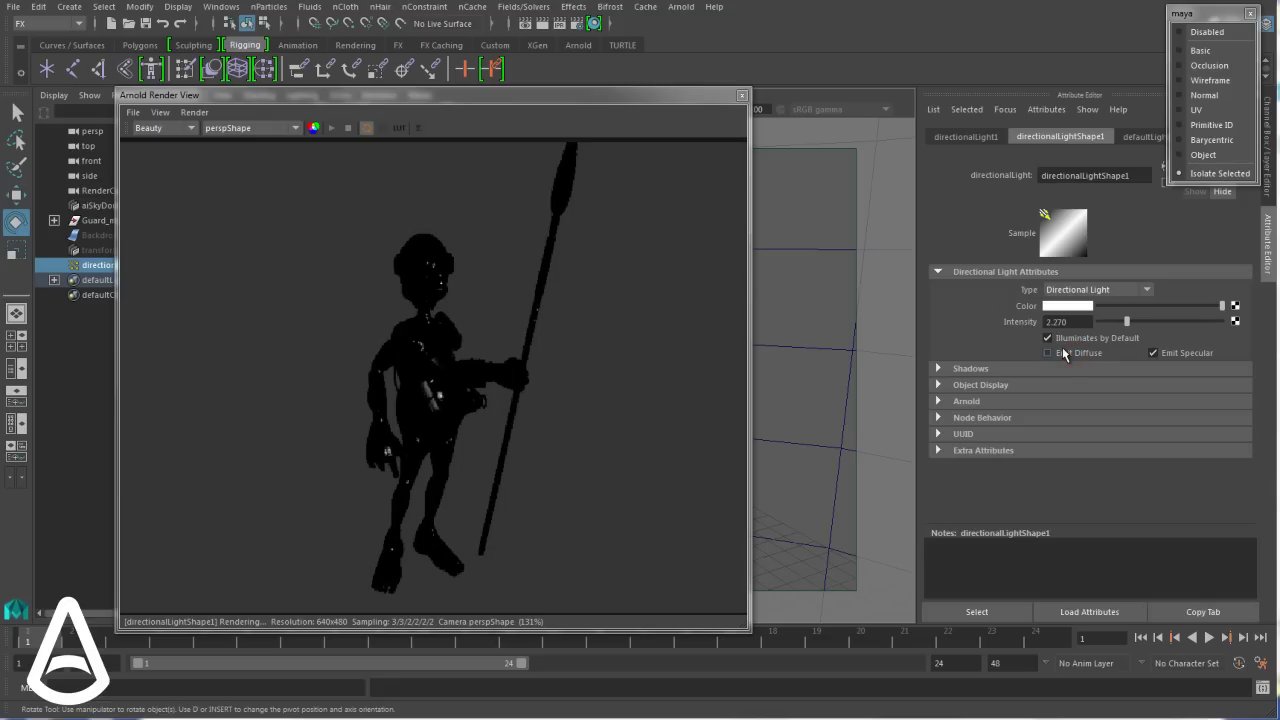
left_click(1063, 353)
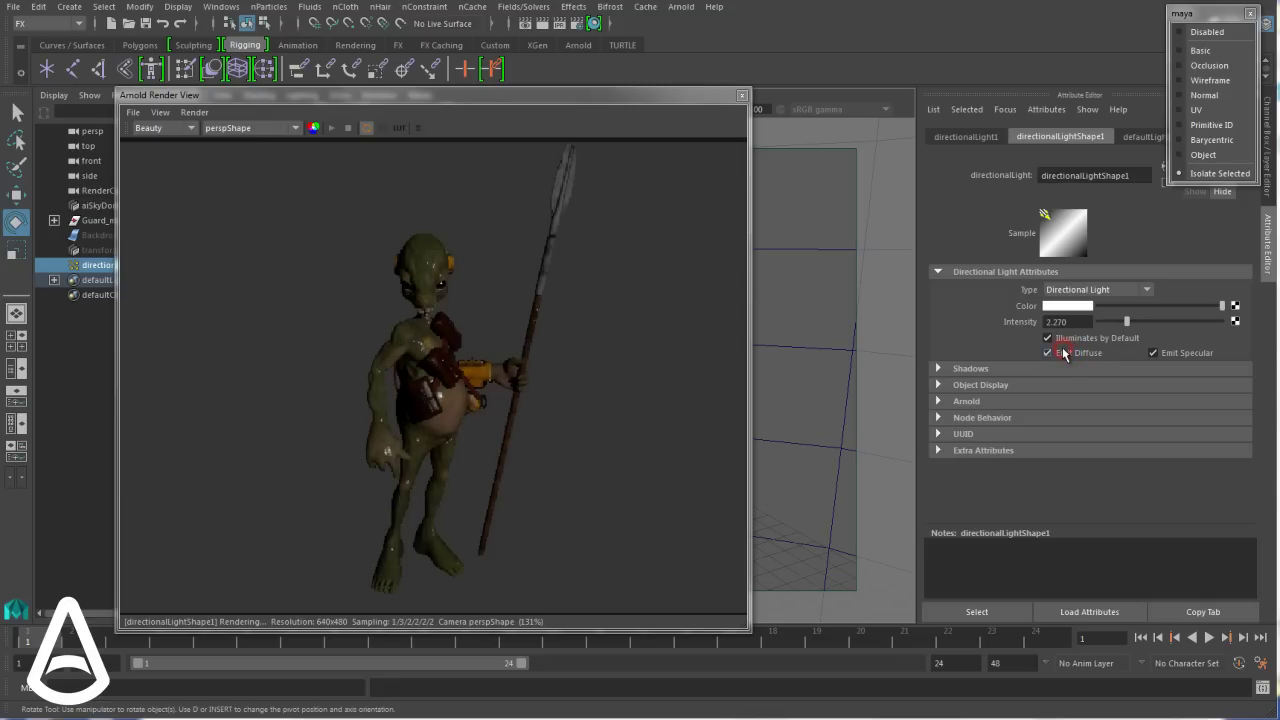
left_click_drag(477, 94, 953, 106)
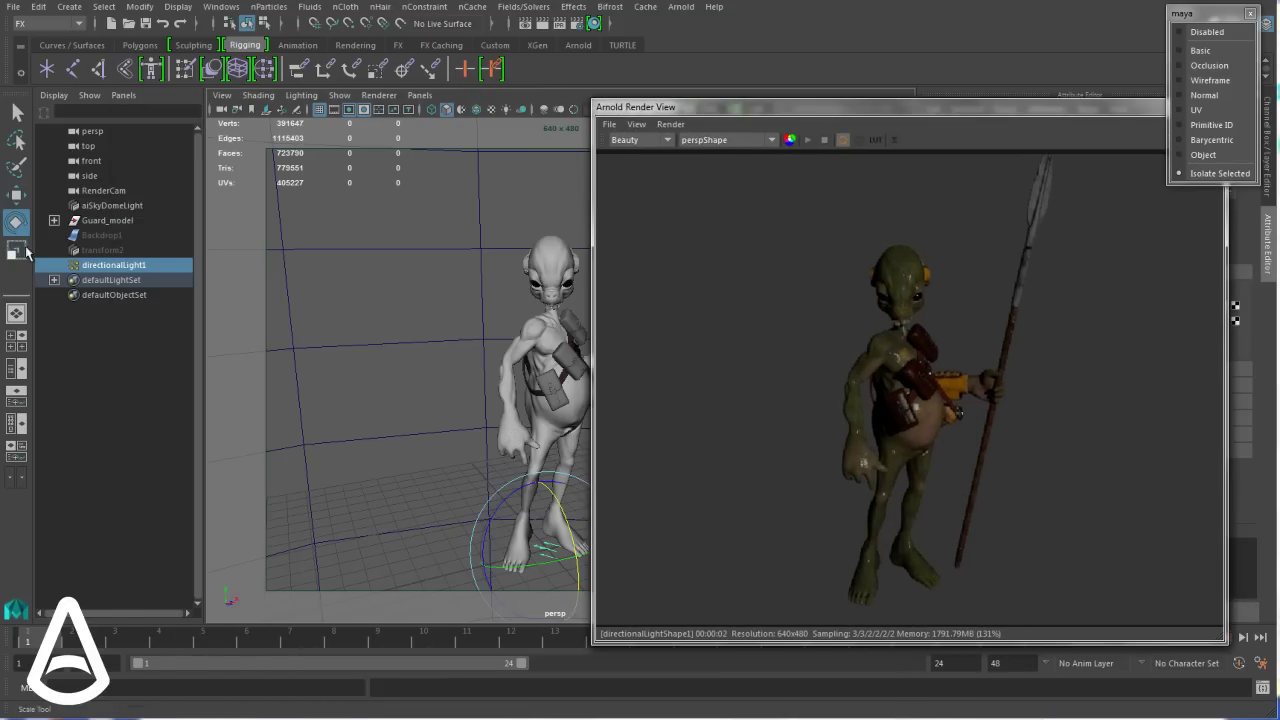
Compare aiSkyDomeLight and directionalLight1 in isolation, then set the debug mode to Disabled
left_click(95, 206)
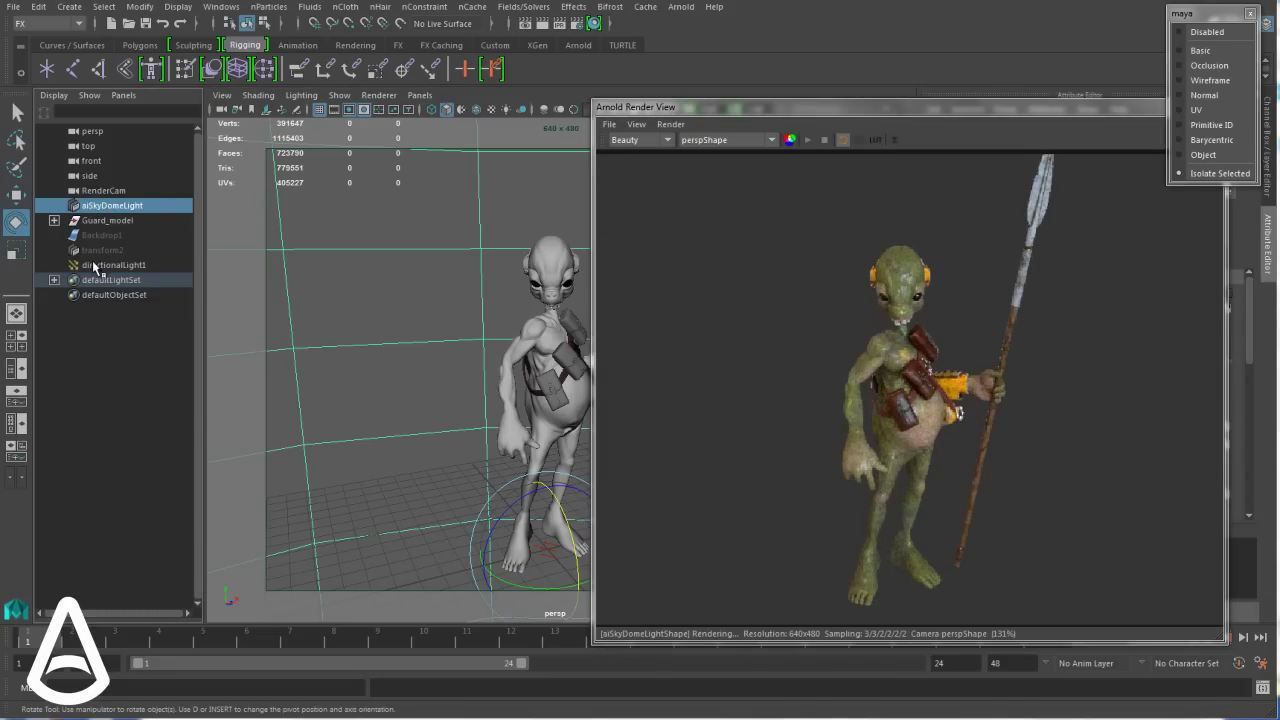
left_click(95, 266)
left_click(96, 206)
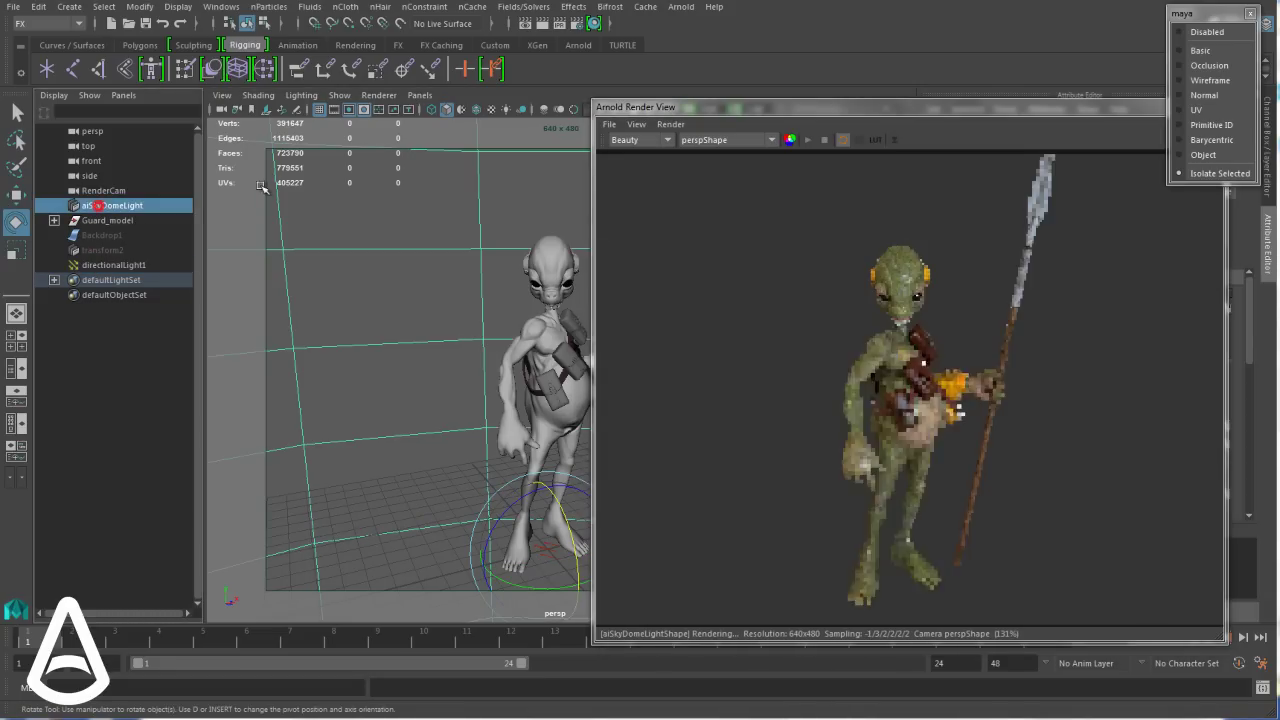
left_click(1206, 32)
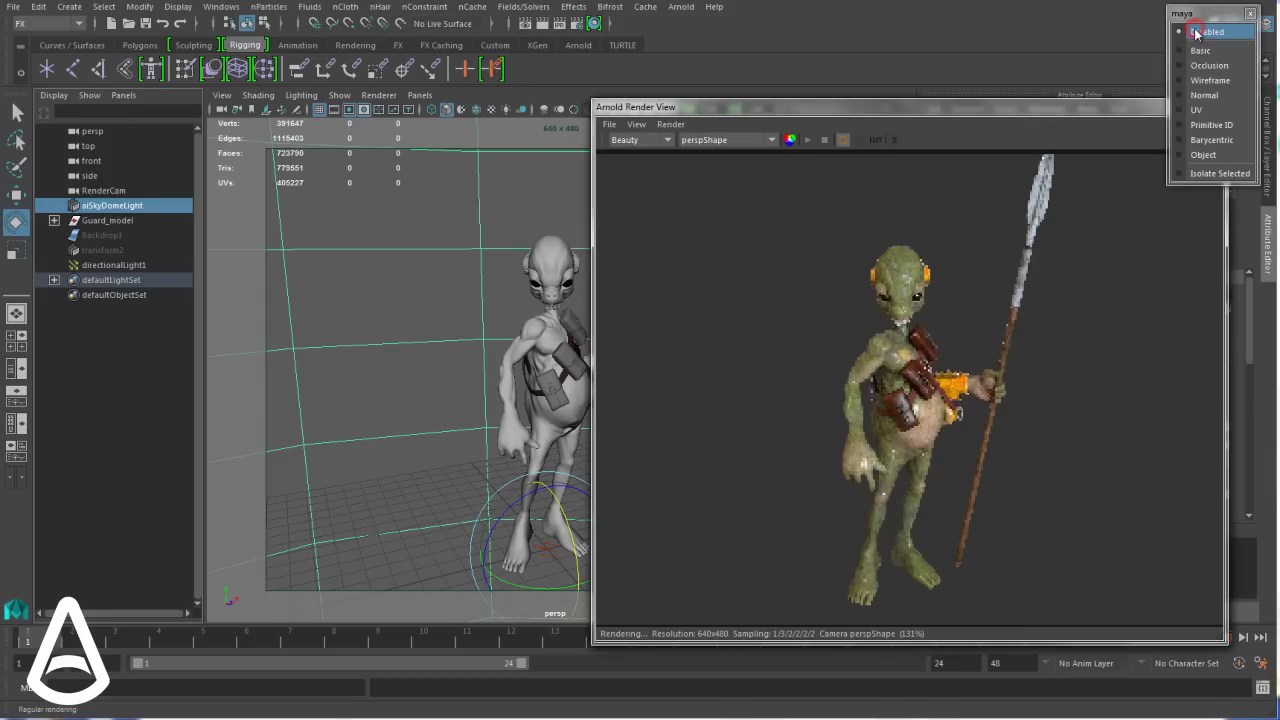